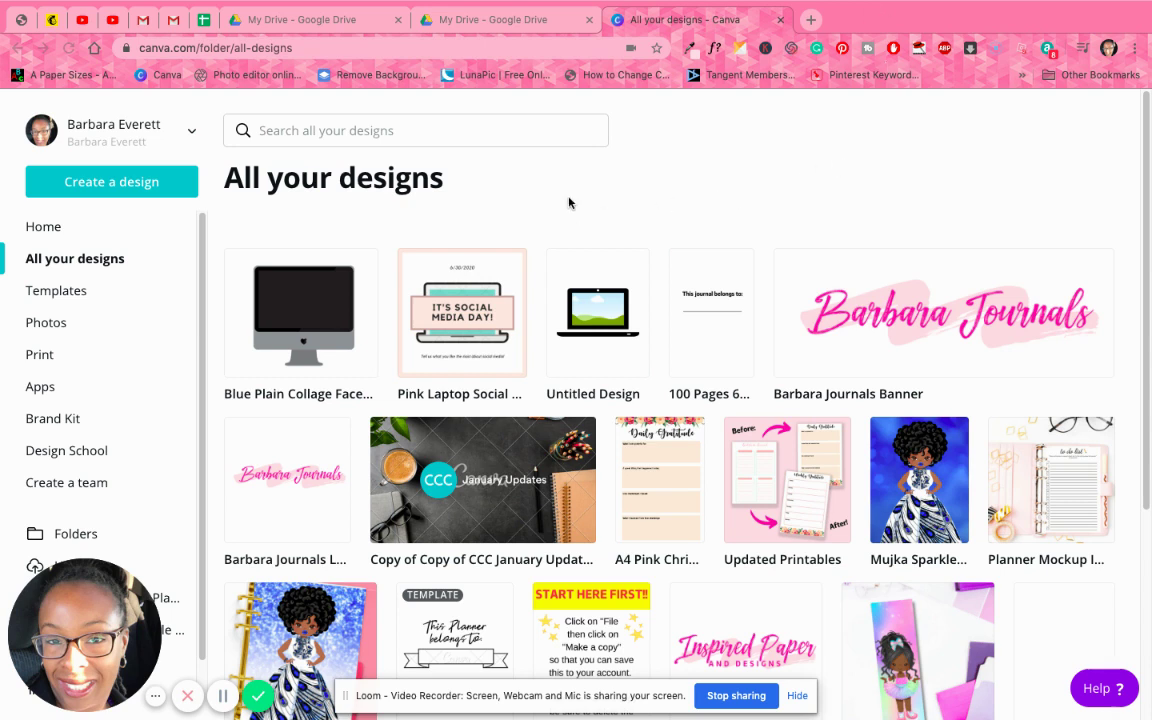
# Create a custom-size design 8.5 inches wide by 11 inches tall.
pyautogui.click(118, 191)
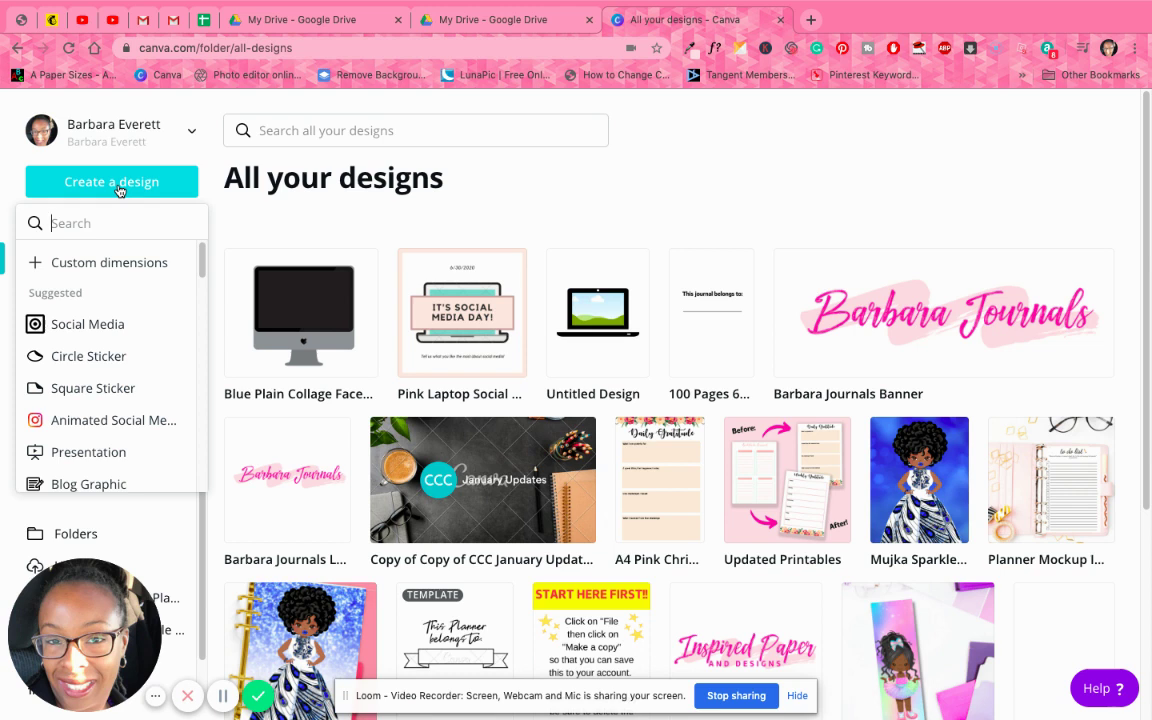
pyautogui.click(118, 266)
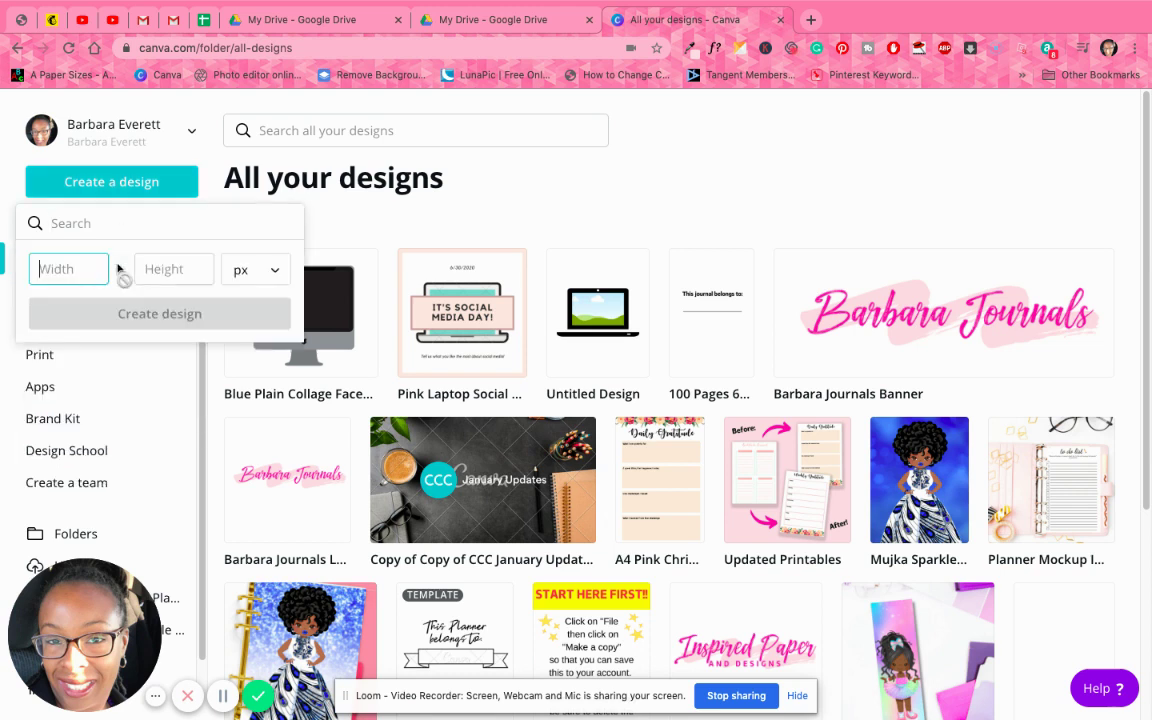
pyautogui.click(264, 274)
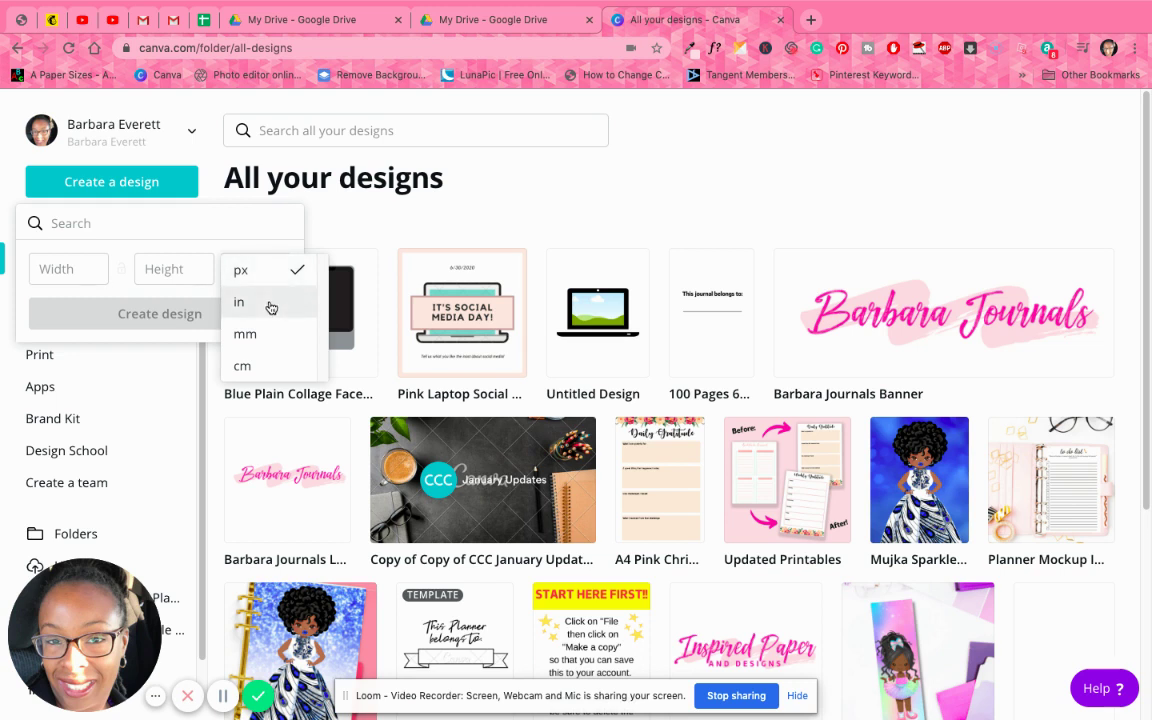
pyautogui.click(268, 302)
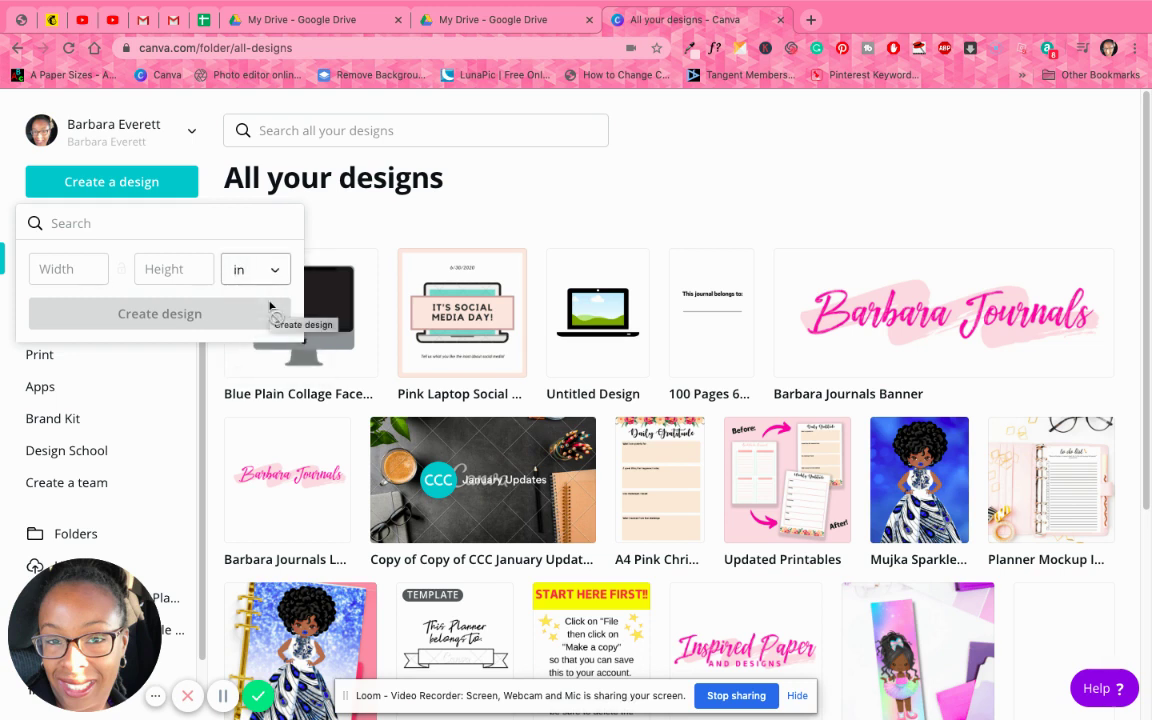
pyautogui.click(70, 262)
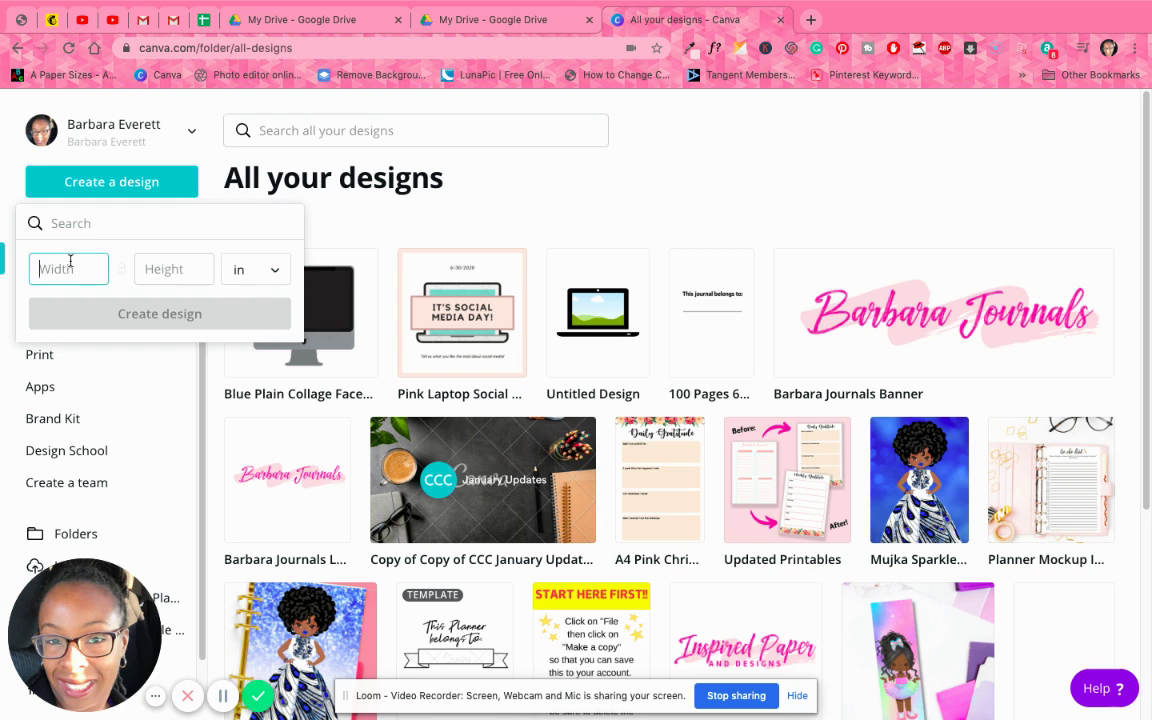
pyautogui.write('8.5')
pyautogui.press('Tab')
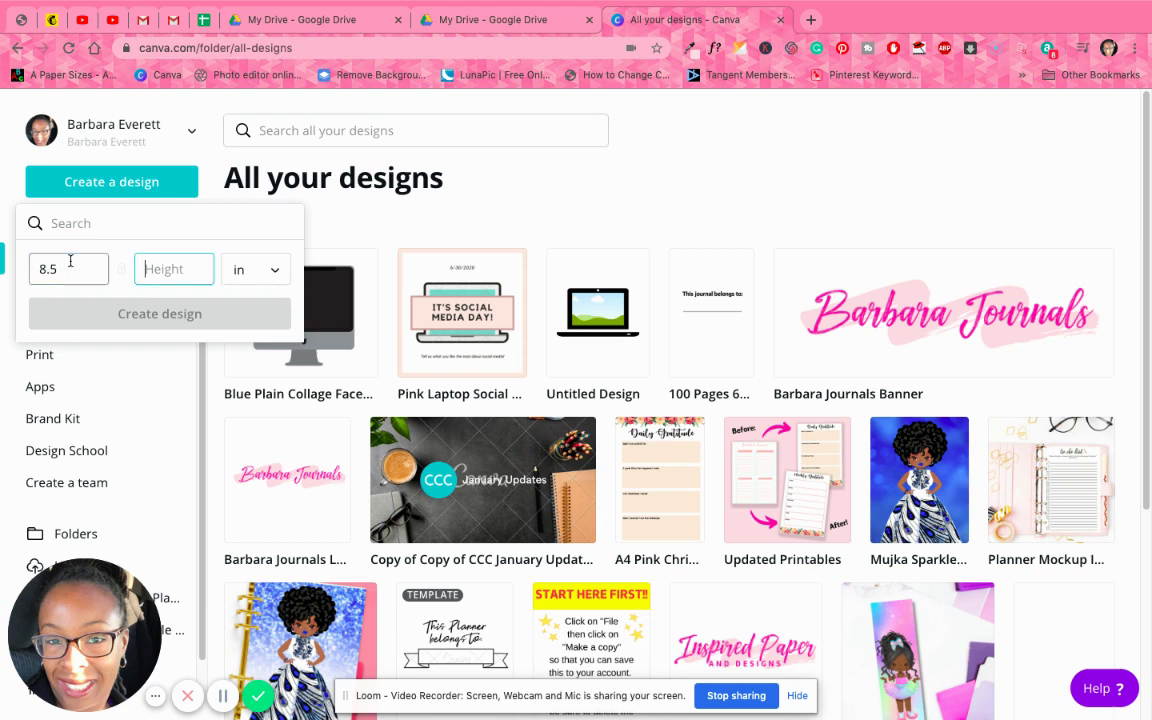
pyautogui.write('11')
pyautogui.click(132, 318)
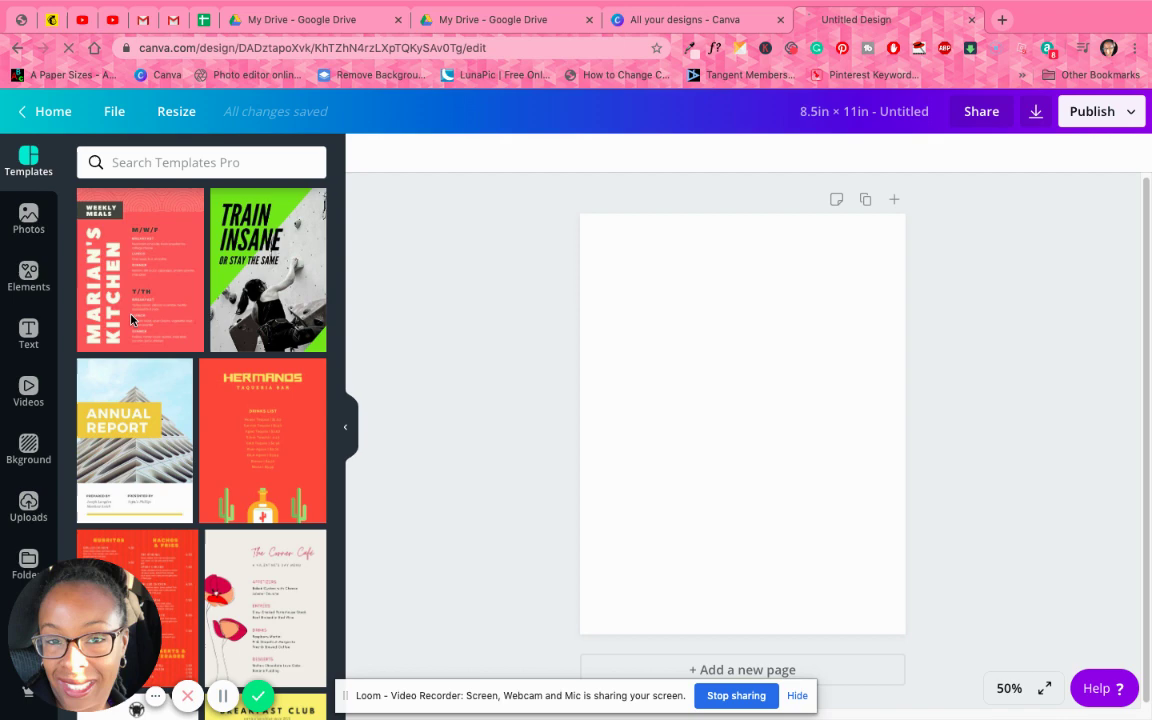
# Search Elements for 'line' and add the first plain line to the page.
pyautogui.click(28, 276)
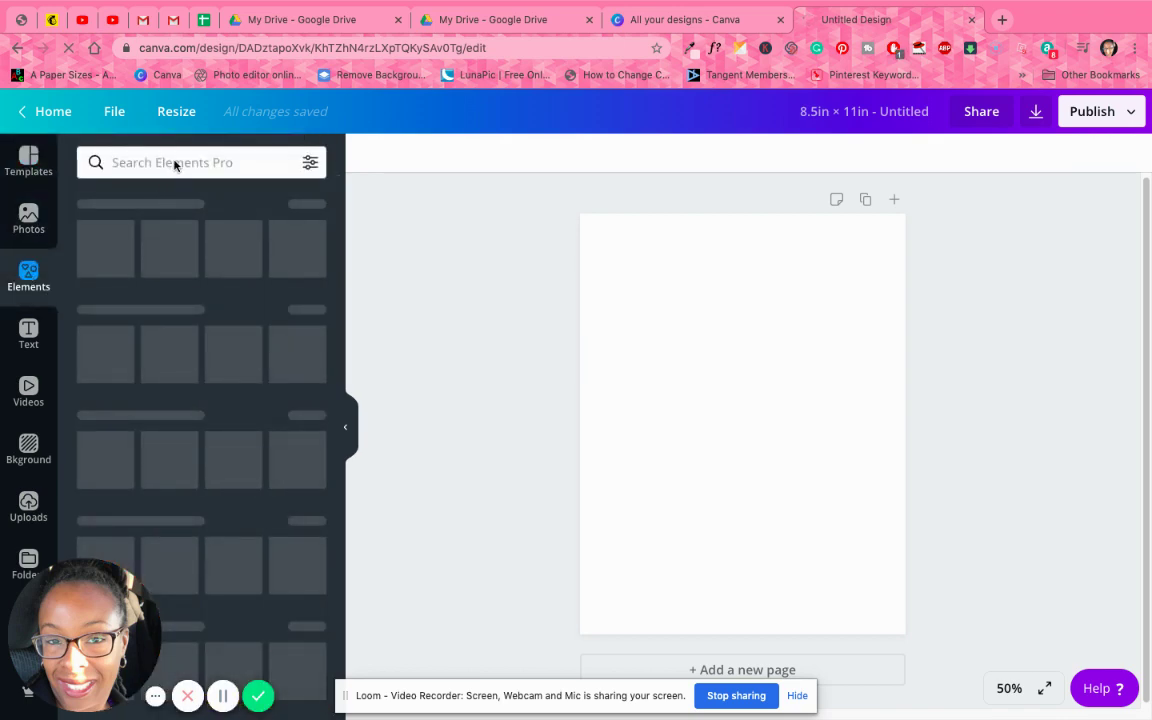
pyautogui.click(174, 162)
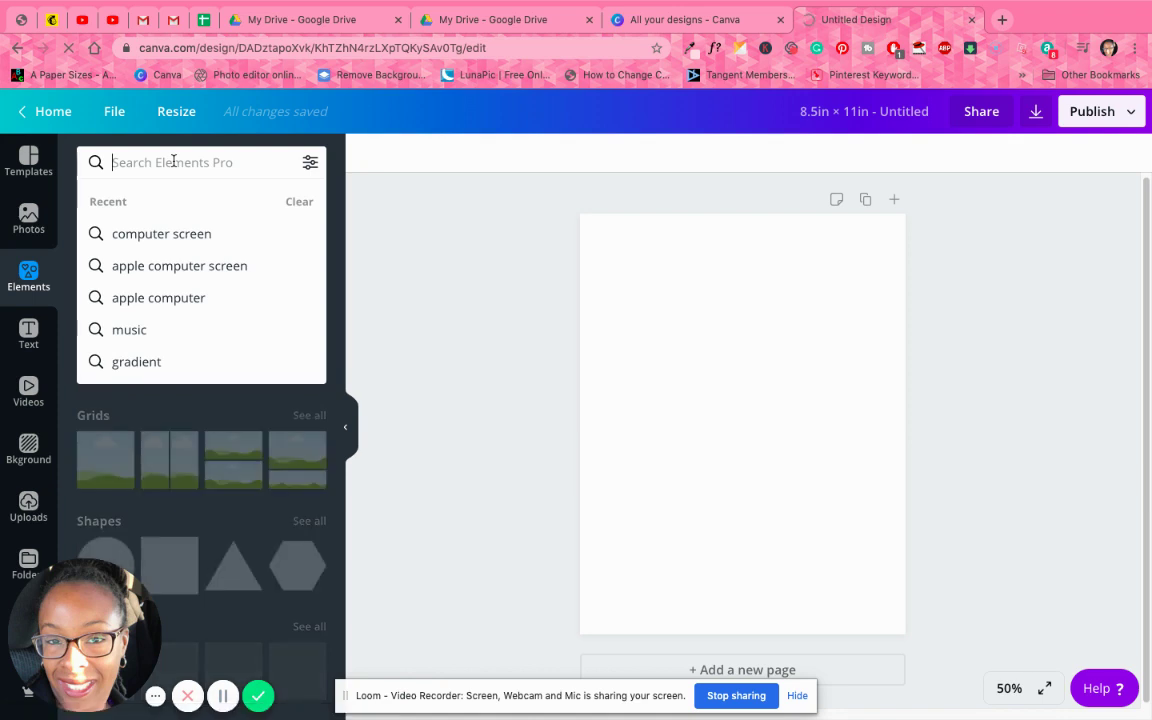
pyautogui.write('line')
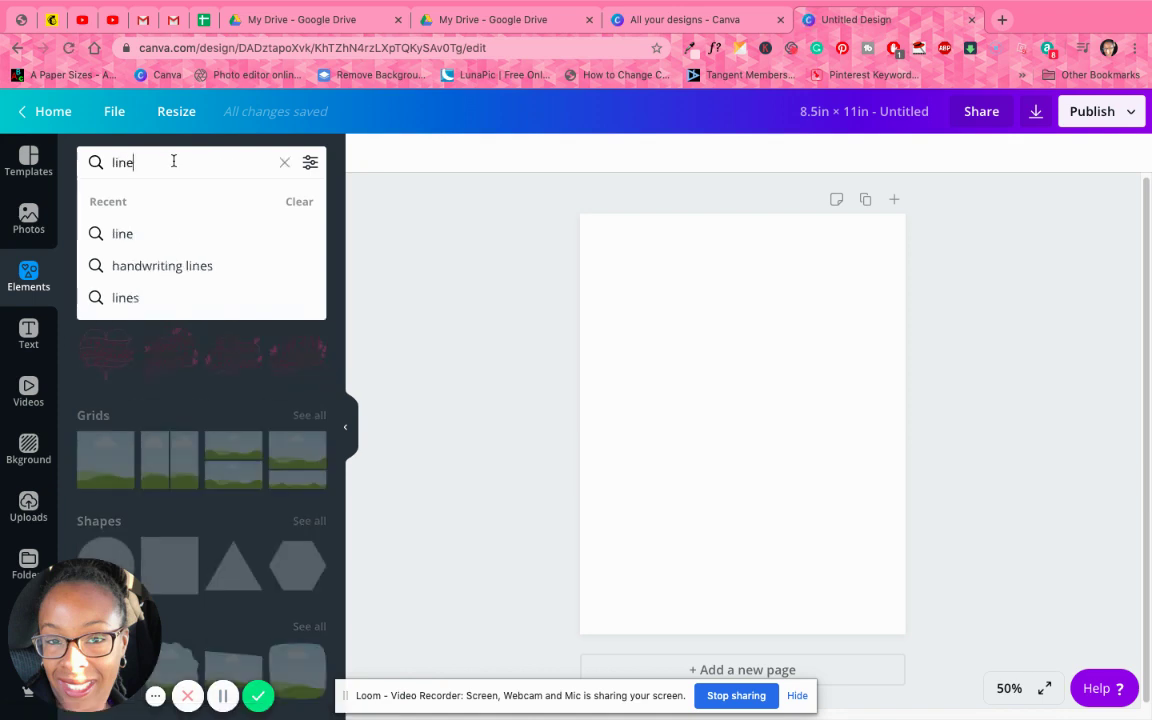
pyautogui.press('Return')
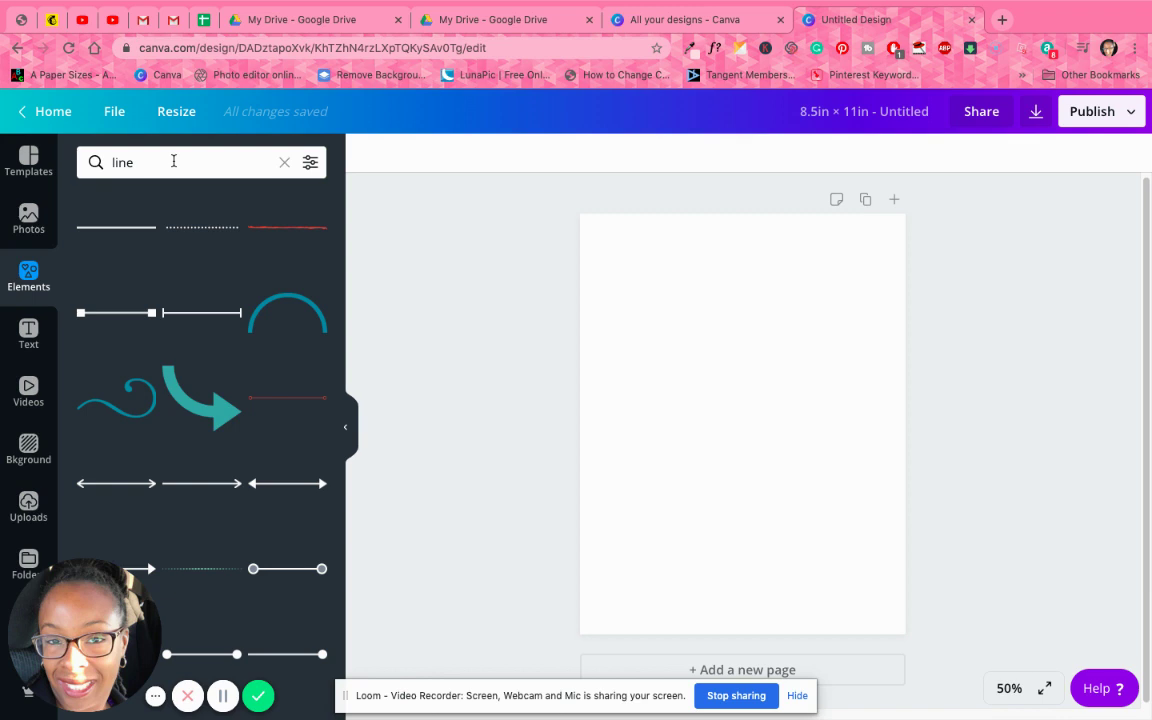
pyautogui.click(125, 231)
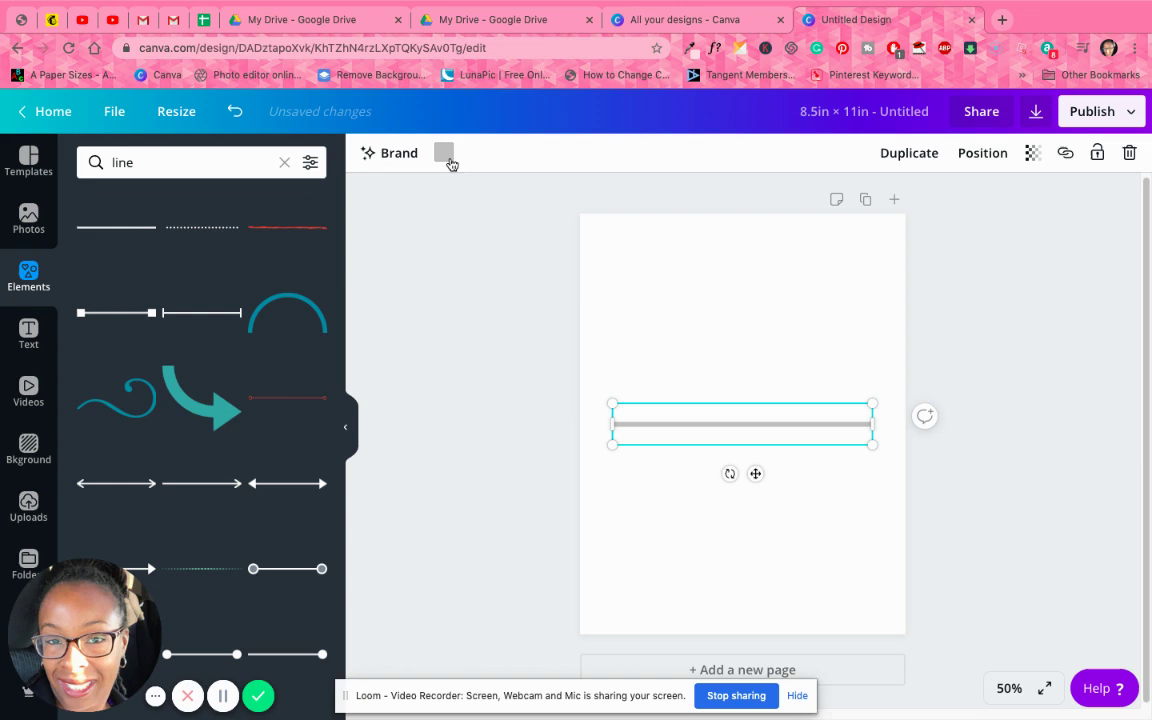
# Recolour the line black.
pyautogui.click(445, 155)
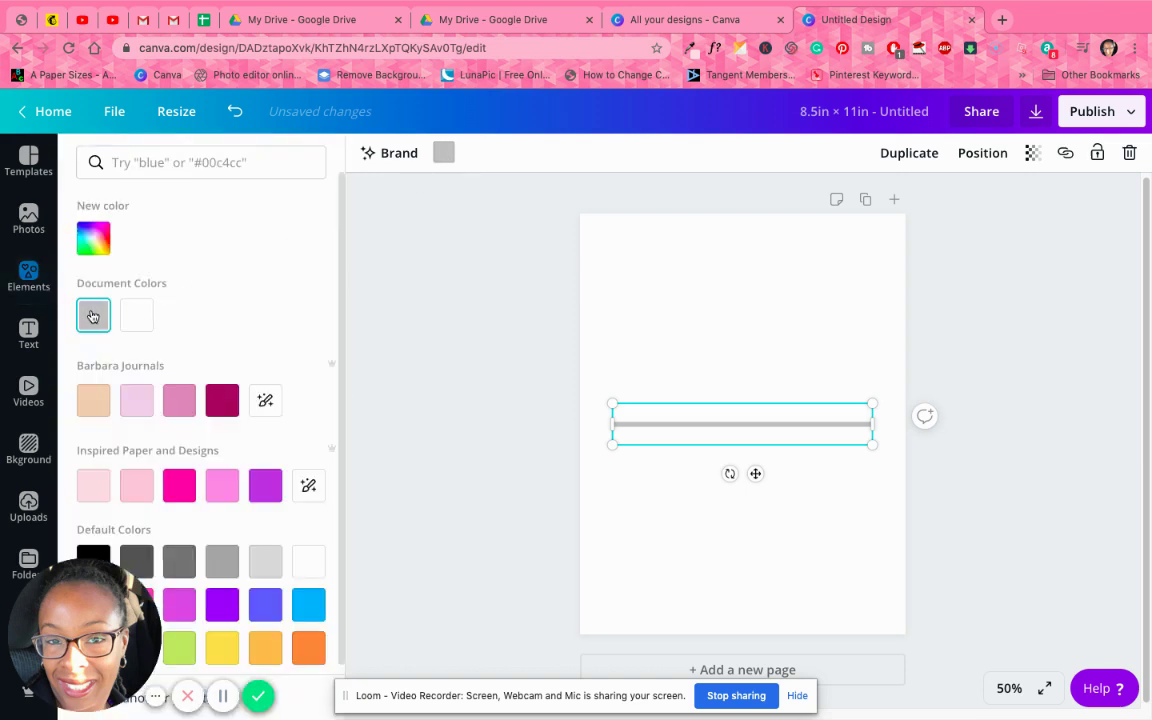
pyautogui.click(101, 560)
pyautogui.click(808, 385)
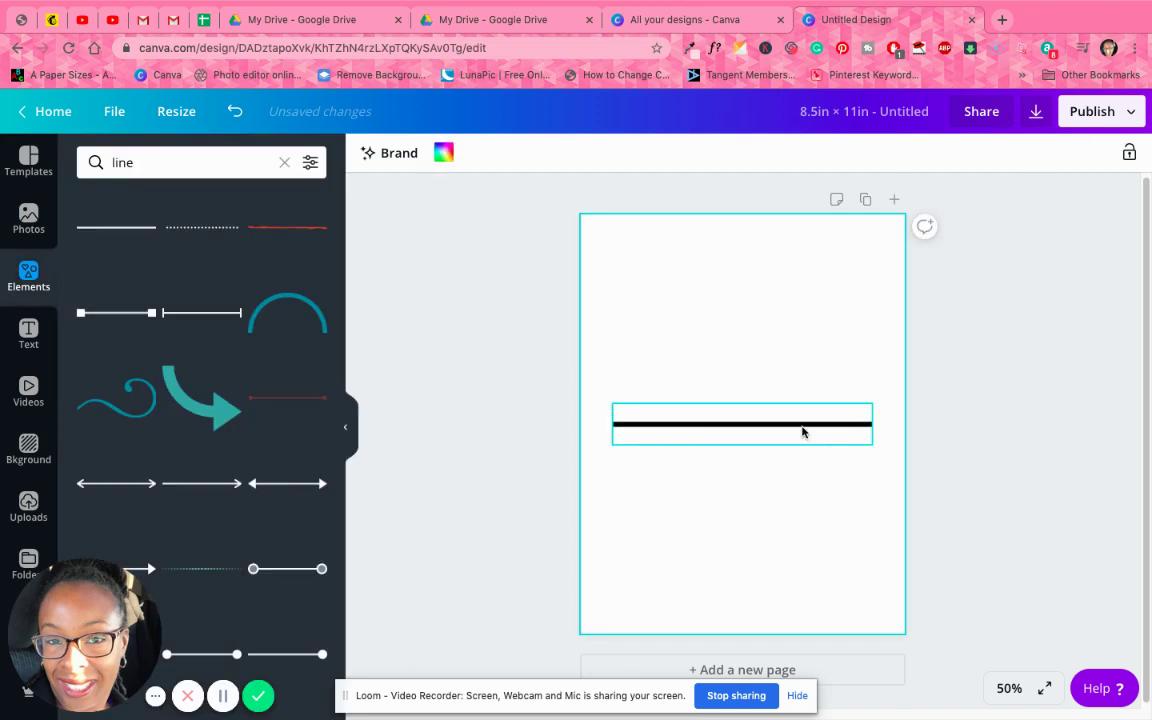
# Move the black line toward the top and shrink it to about 1.1 × 0.2 in.
pyautogui.moveTo(802, 432); pyautogui.dragTo(802, 317)
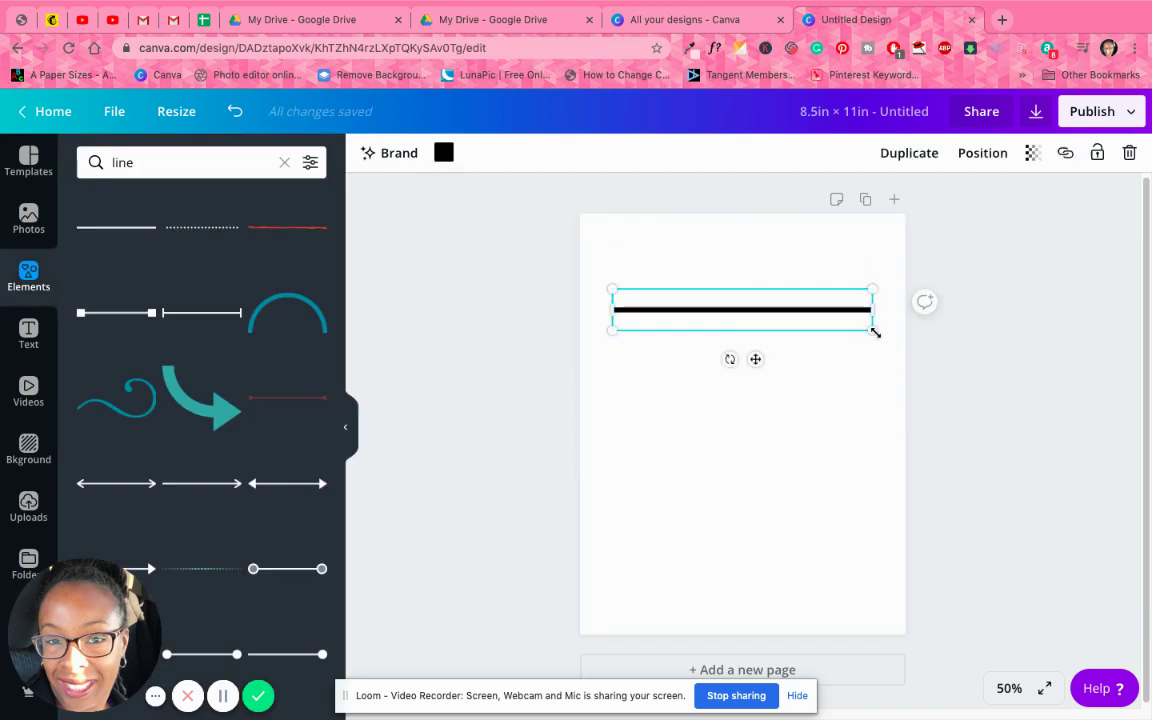
pyautogui.moveTo(875, 332); pyautogui.dragTo(658, 287)
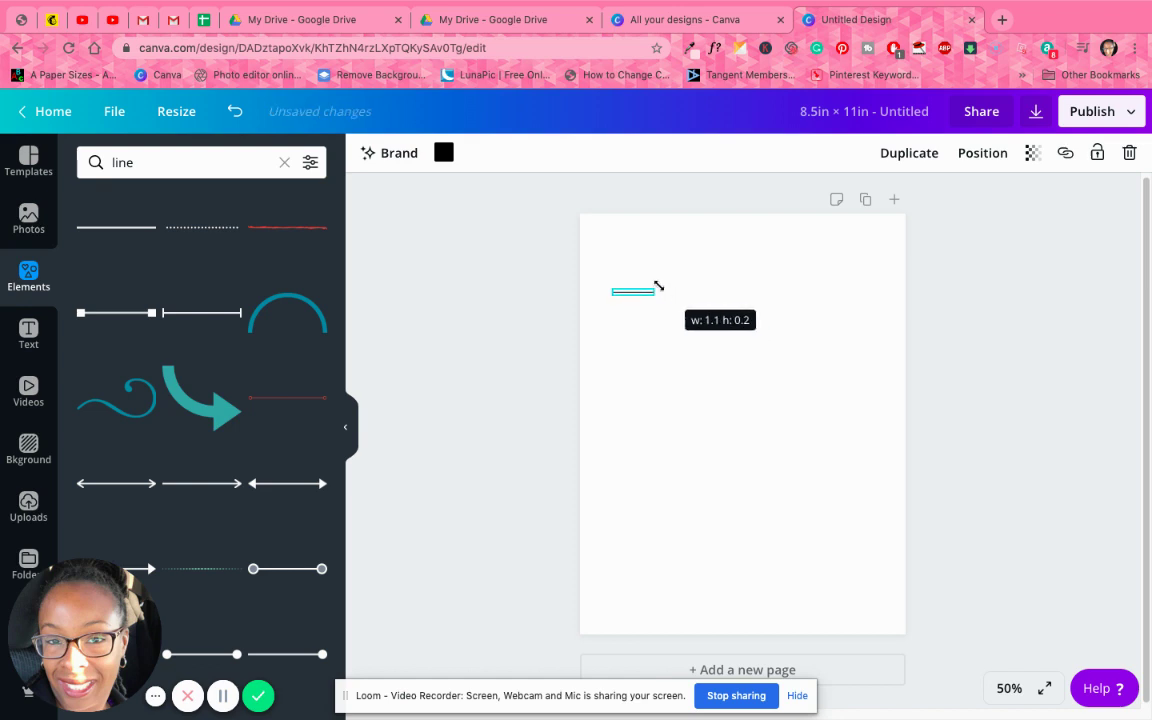
pyautogui.moveTo(658, 287); pyautogui.dragTo(659, 285)
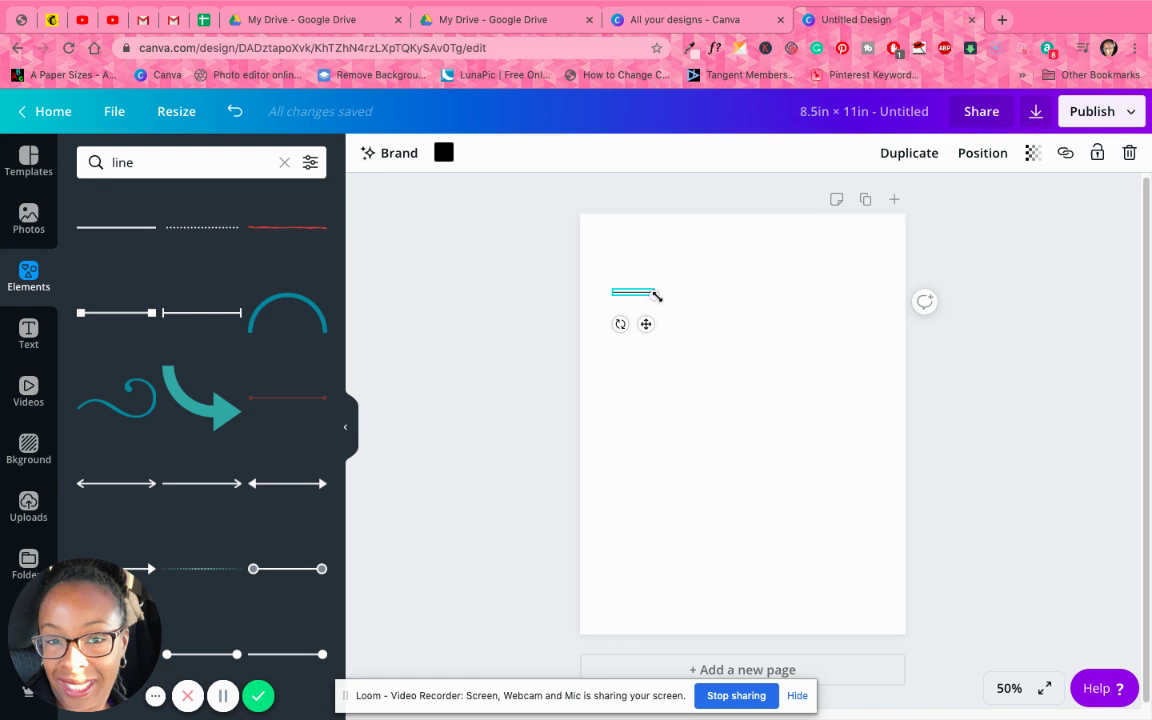
# At 100% zoom, stretch the line across the top of the page to about 6.8 in wide.
pyautogui.click(1009, 689)
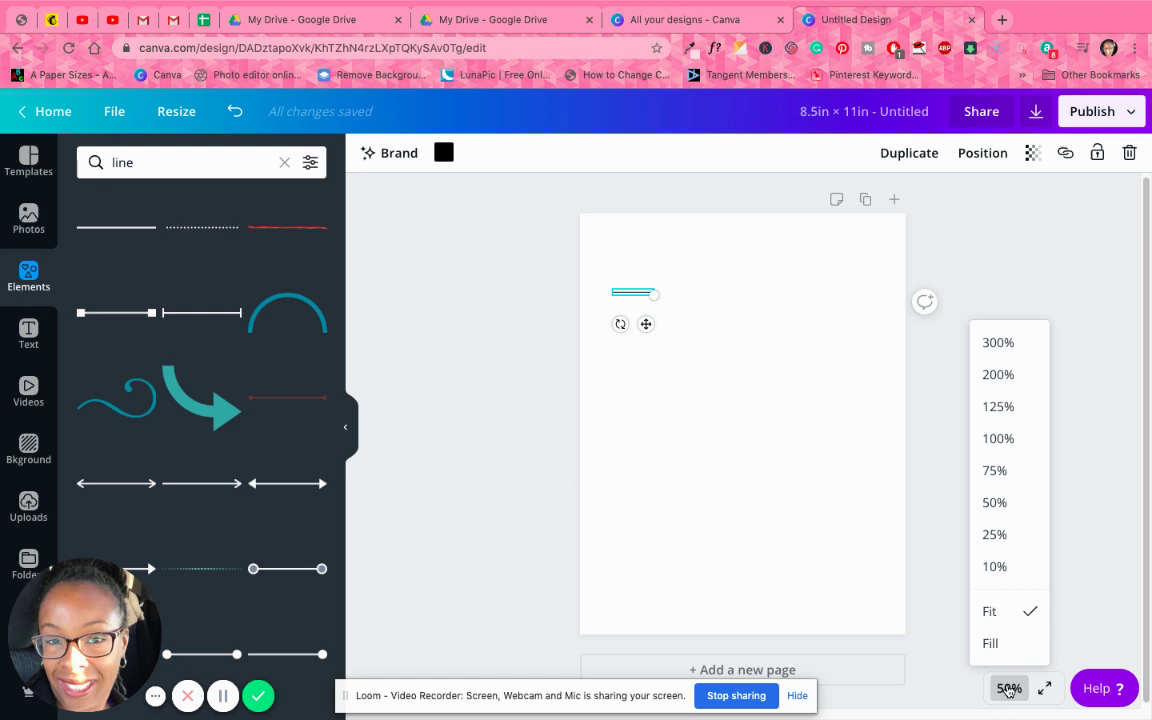
pyautogui.click(998, 438)
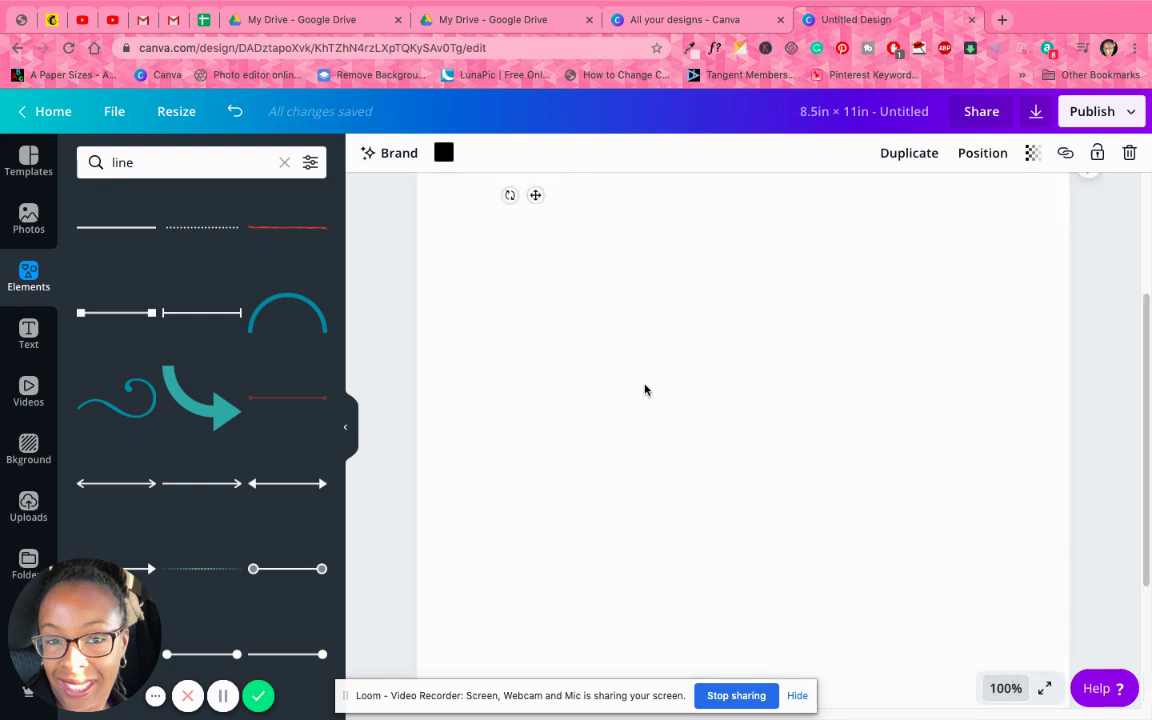
pyautogui.scroll(2, 643, 391)
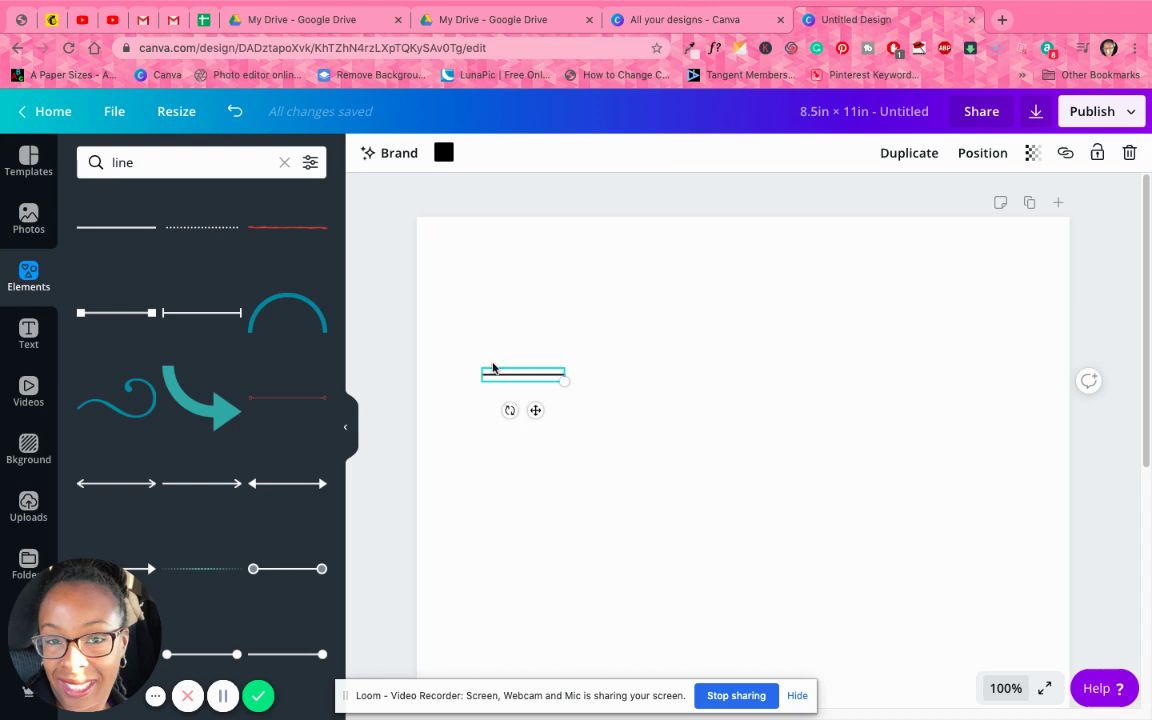
pyautogui.moveTo(560, 375); pyautogui.dragTo(1002, 438)
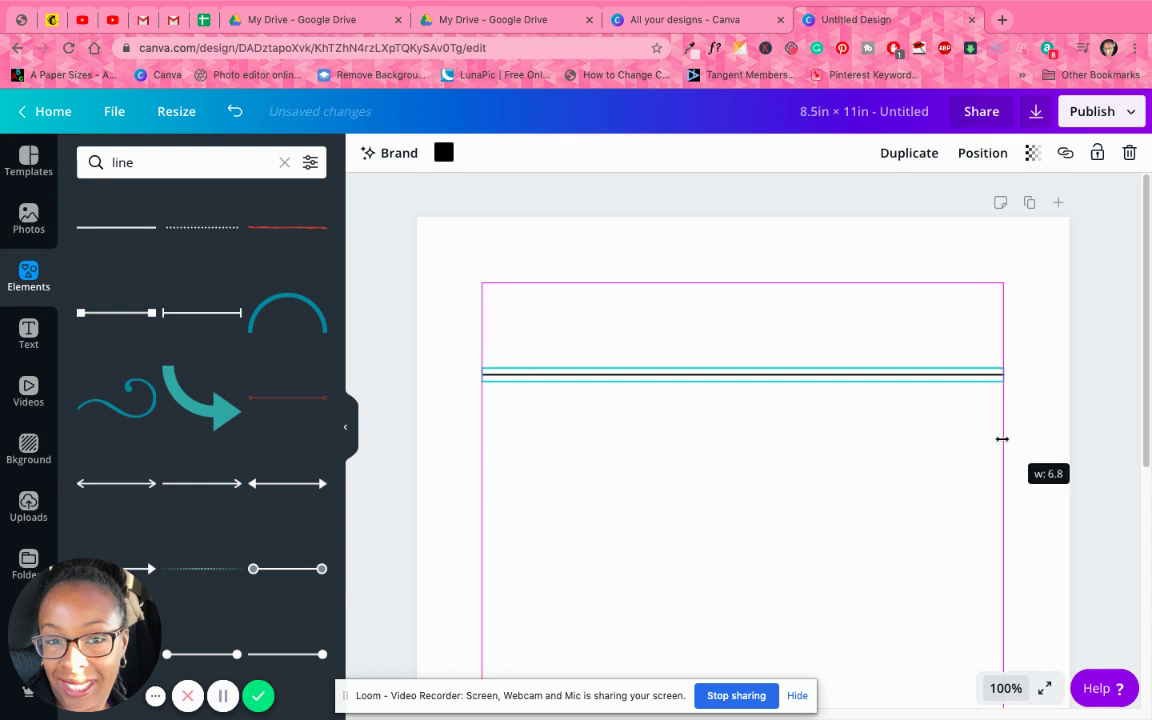
pyautogui.moveTo(1002, 438); pyautogui.dragTo(1002, 438)
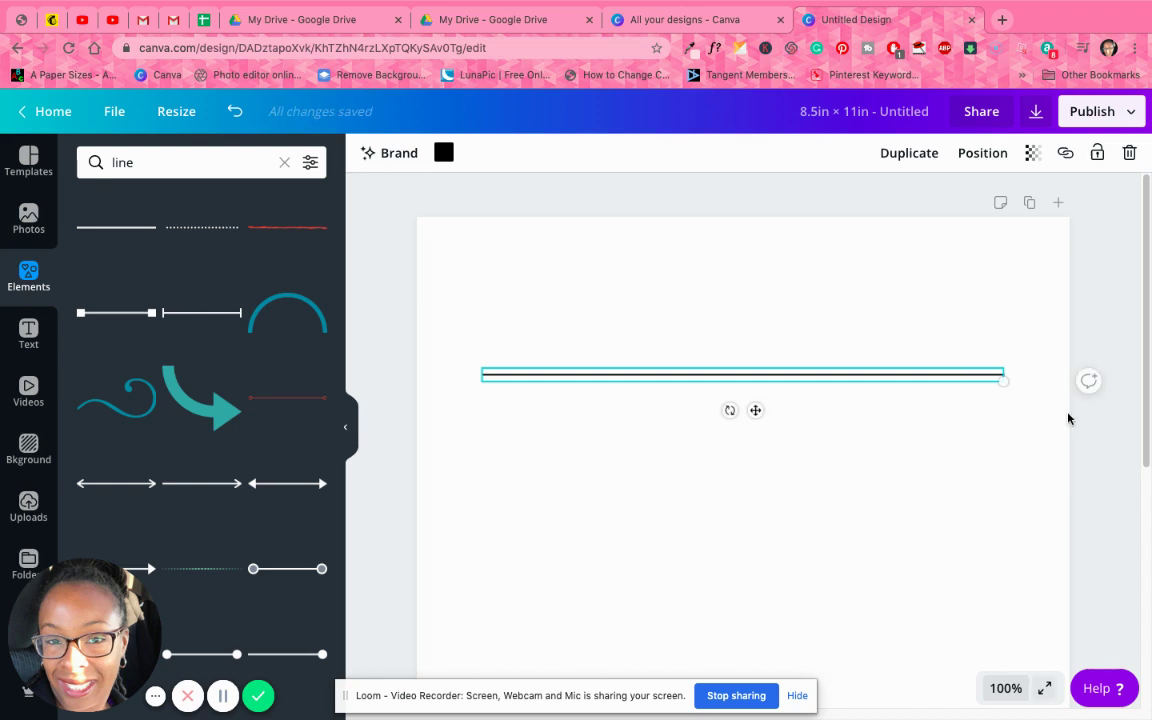
pyautogui.moveTo(1003, 380); pyautogui.dragTo(590, 312)
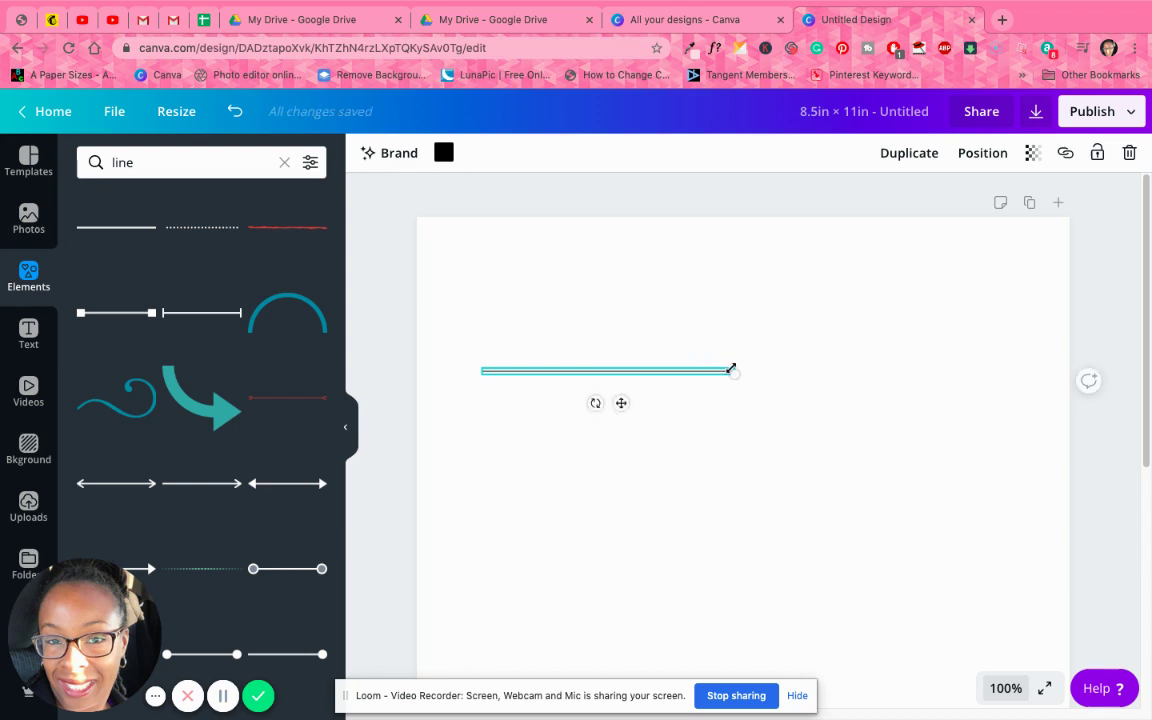
# Extend the line's right end to the page's right margin, ending at 75% zoom.
pyautogui.click(1006, 688)
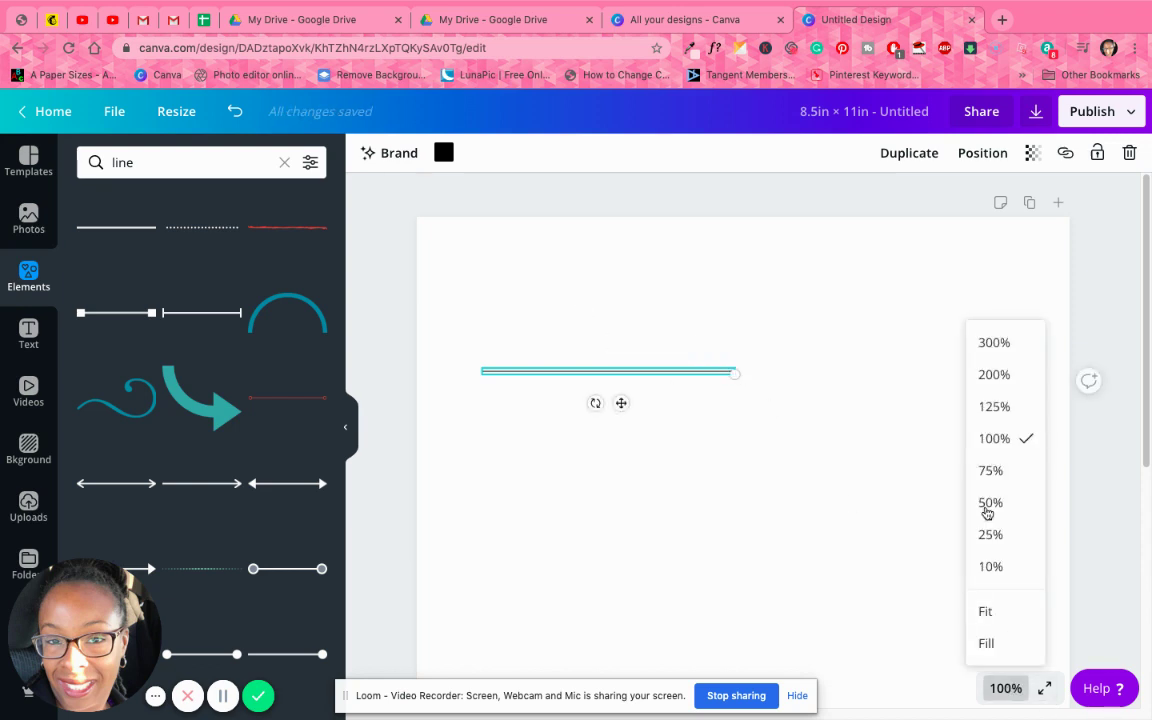
pyautogui.click(994, 407)
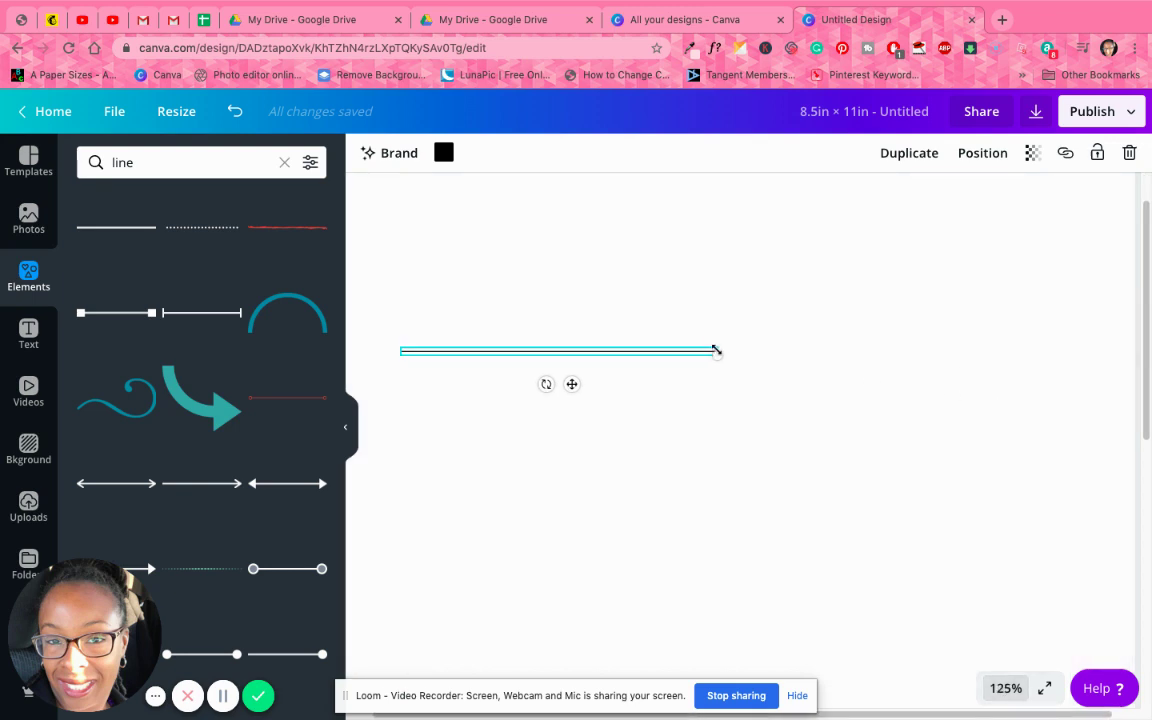
pyautogui.click(1006, 688)
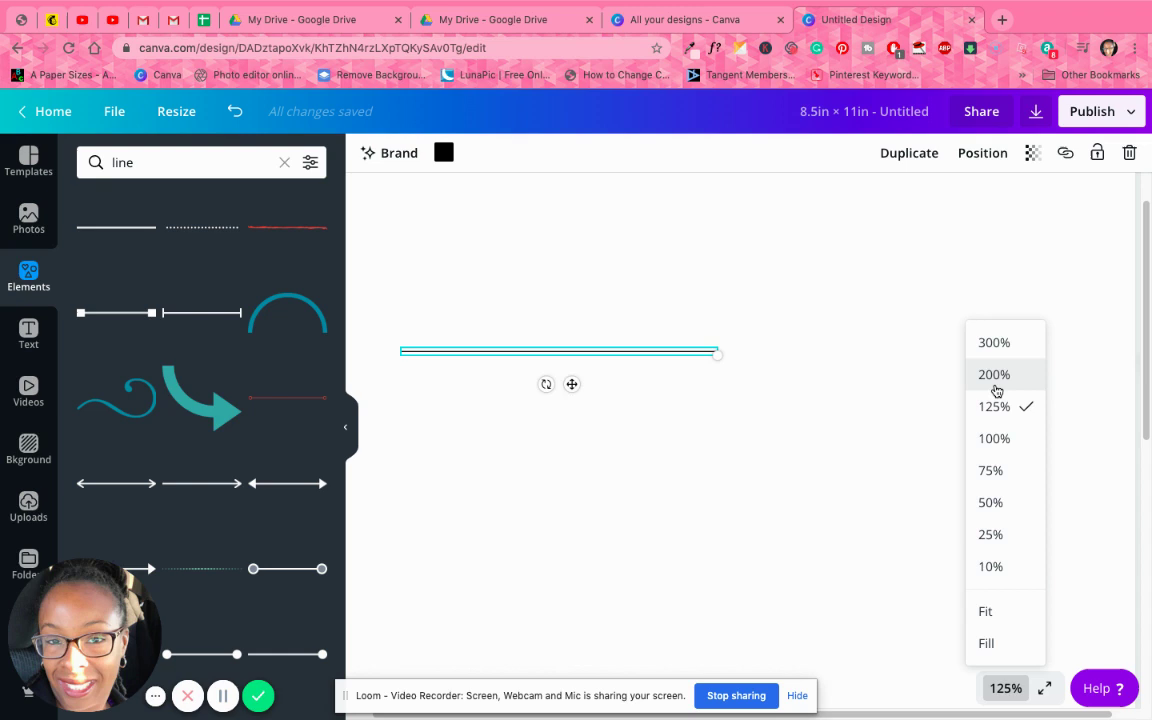
pyautogui.click(996, 389)
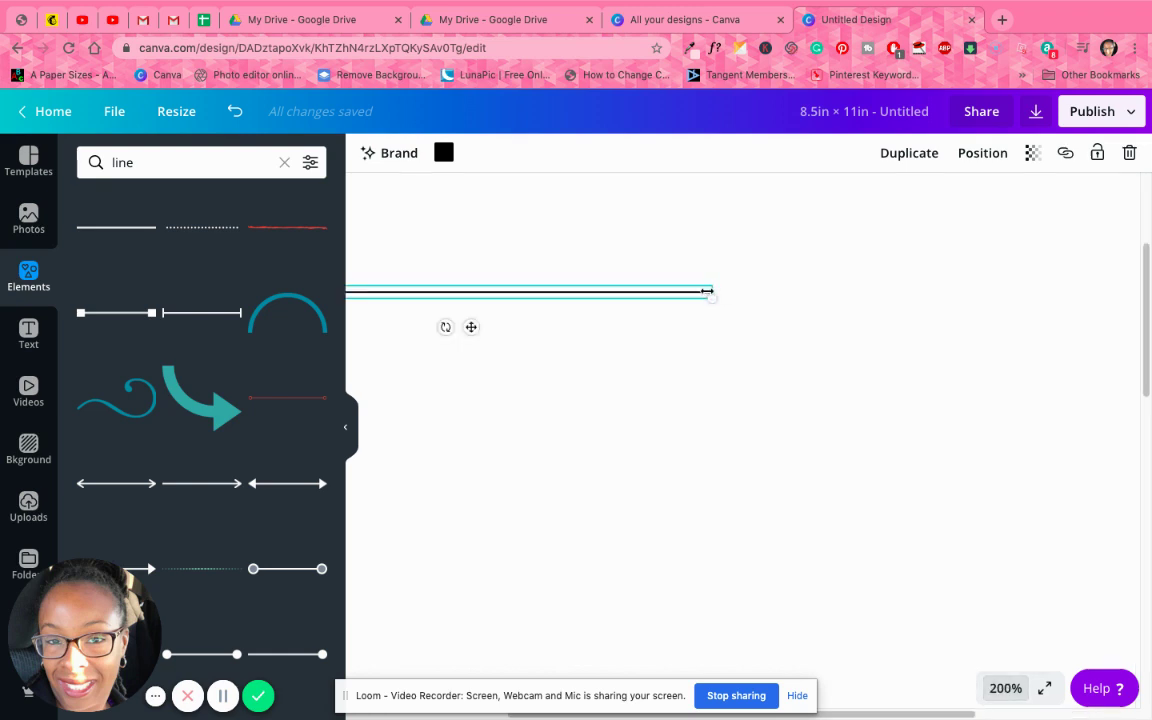
pyautogui.moveTo(707, 291); pyautogui.dragTo(1146, 350)
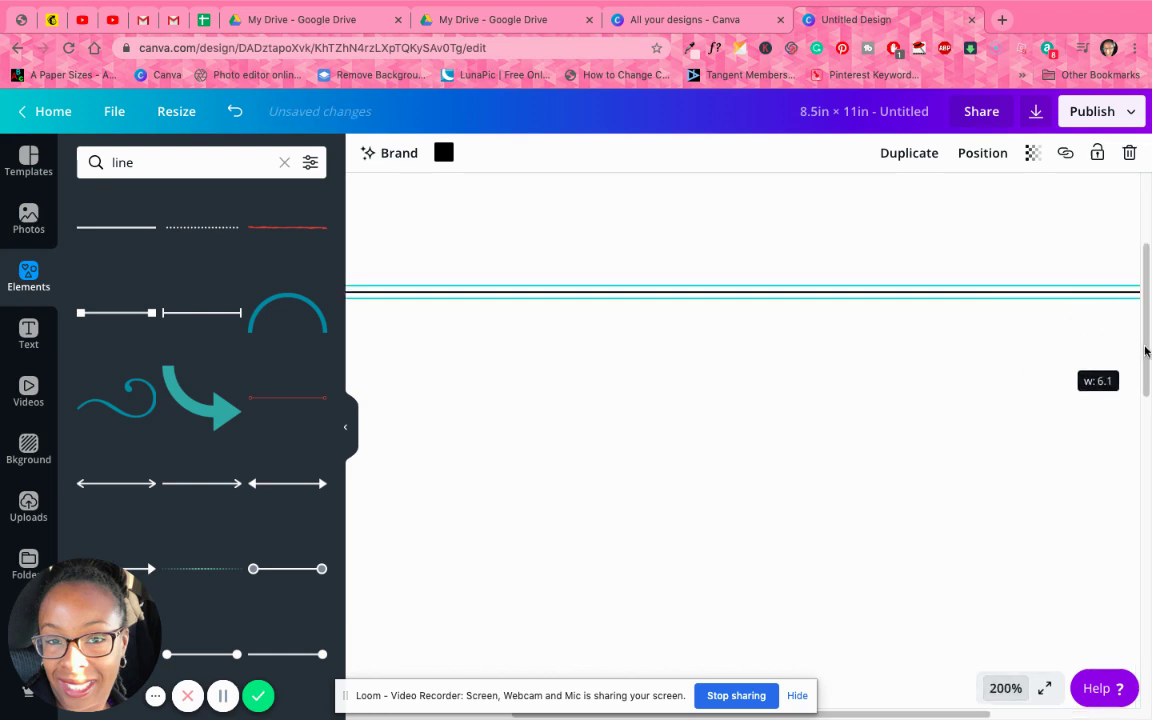
pyautogui.click(1006, 688)
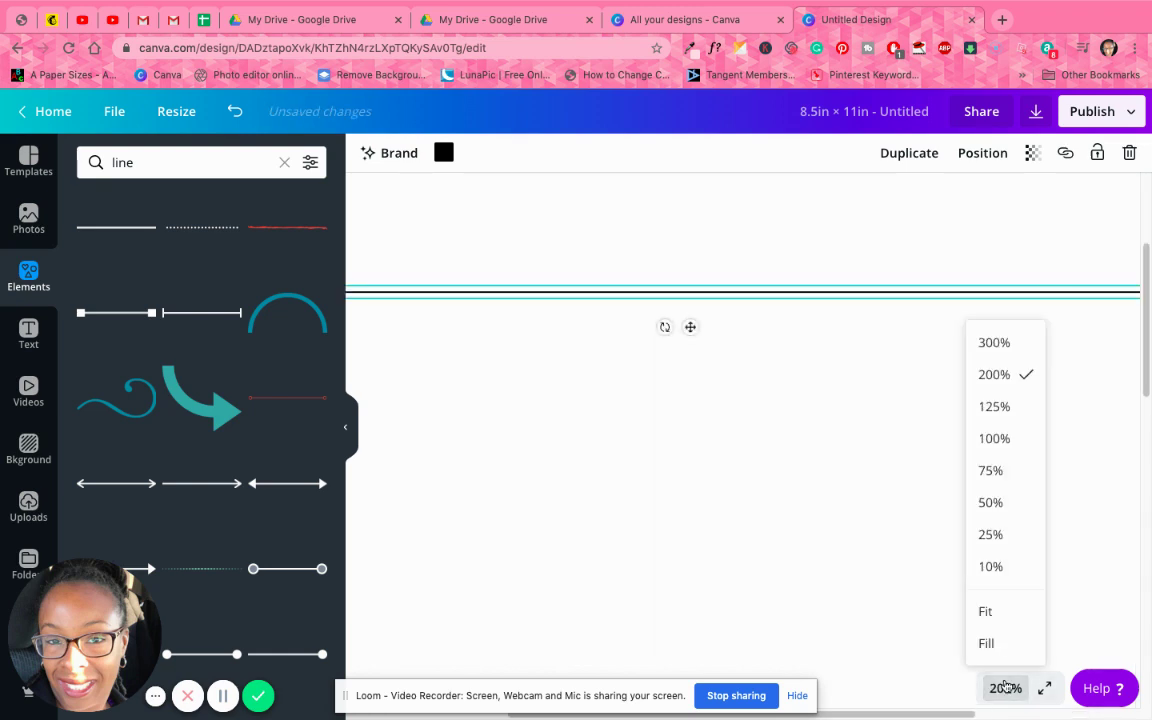
pyautogui.click(990, 611)
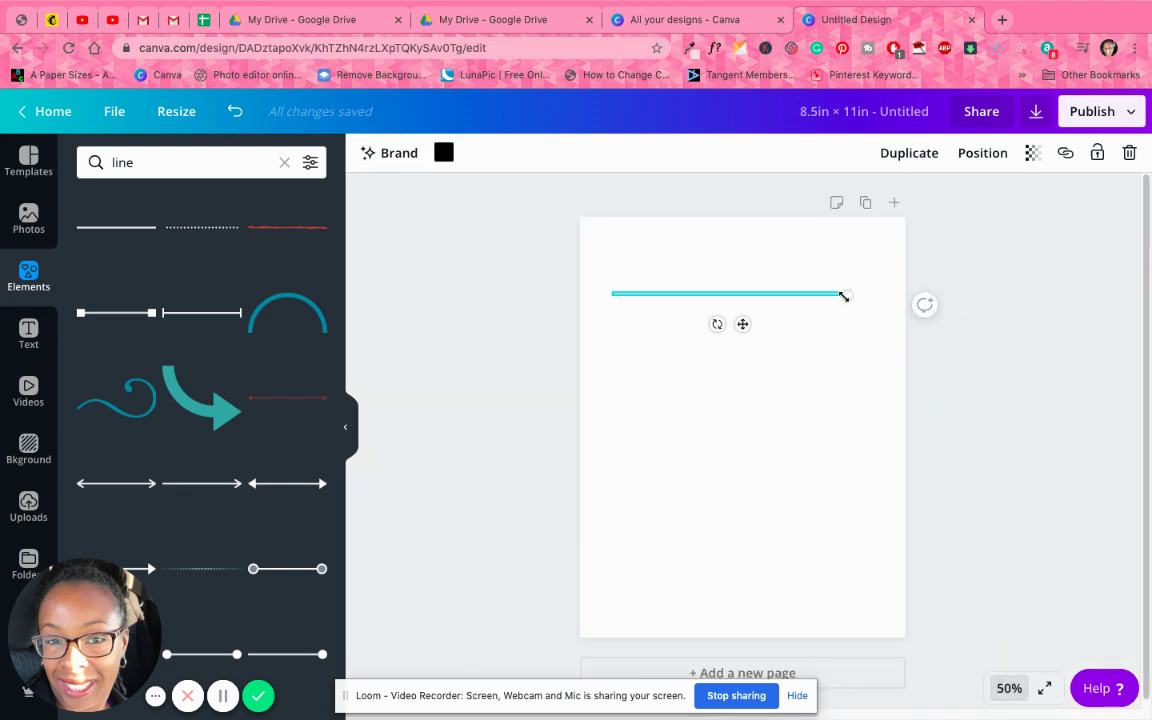
pyautogui.moveTo(843, 296); pyautogui.dragTo(866, 296)
pyautogui.click(1012, 688)
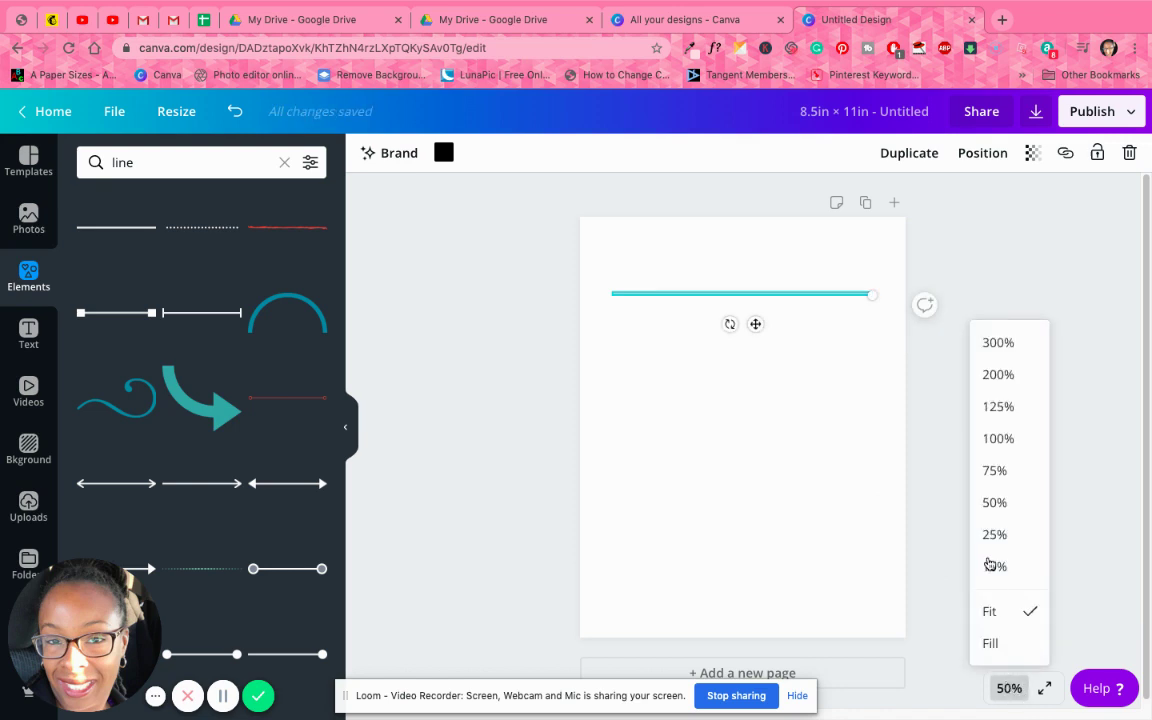
pyautogui.click(987, 471)
# Duplicate the ruled line so there are four lines in total.
pyautogui.scroll(1, 988, 490)
pyautogui.click(1020, 411)
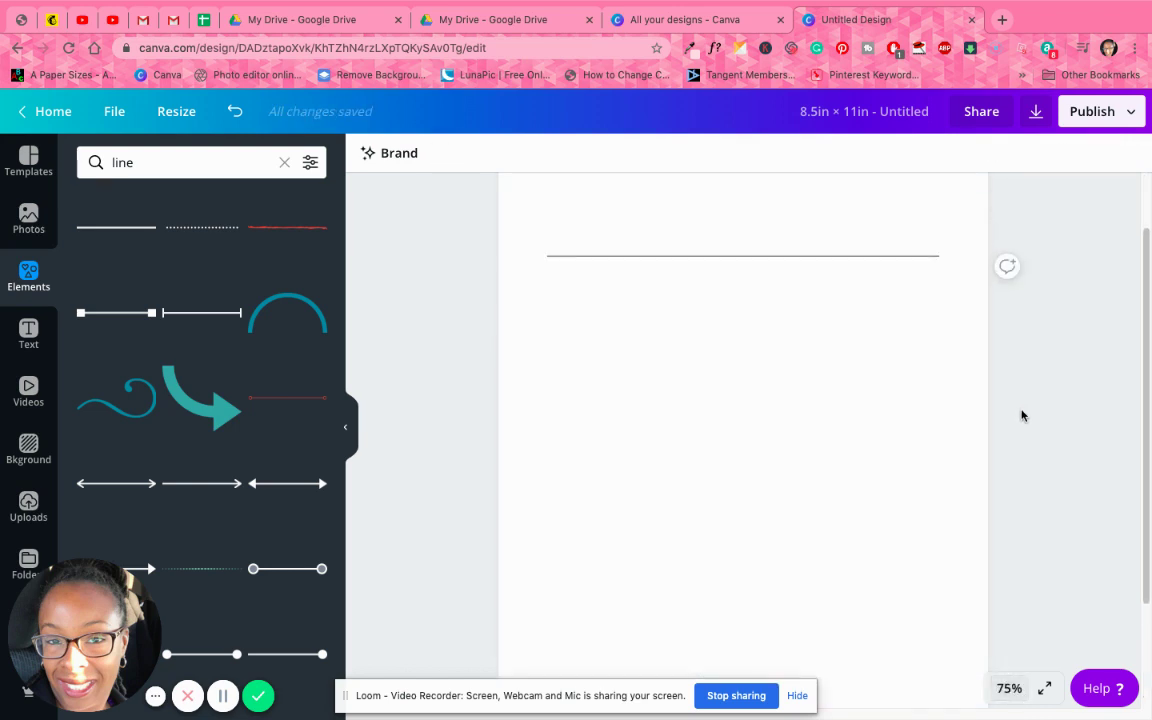
pyautogui.click(789, 258)
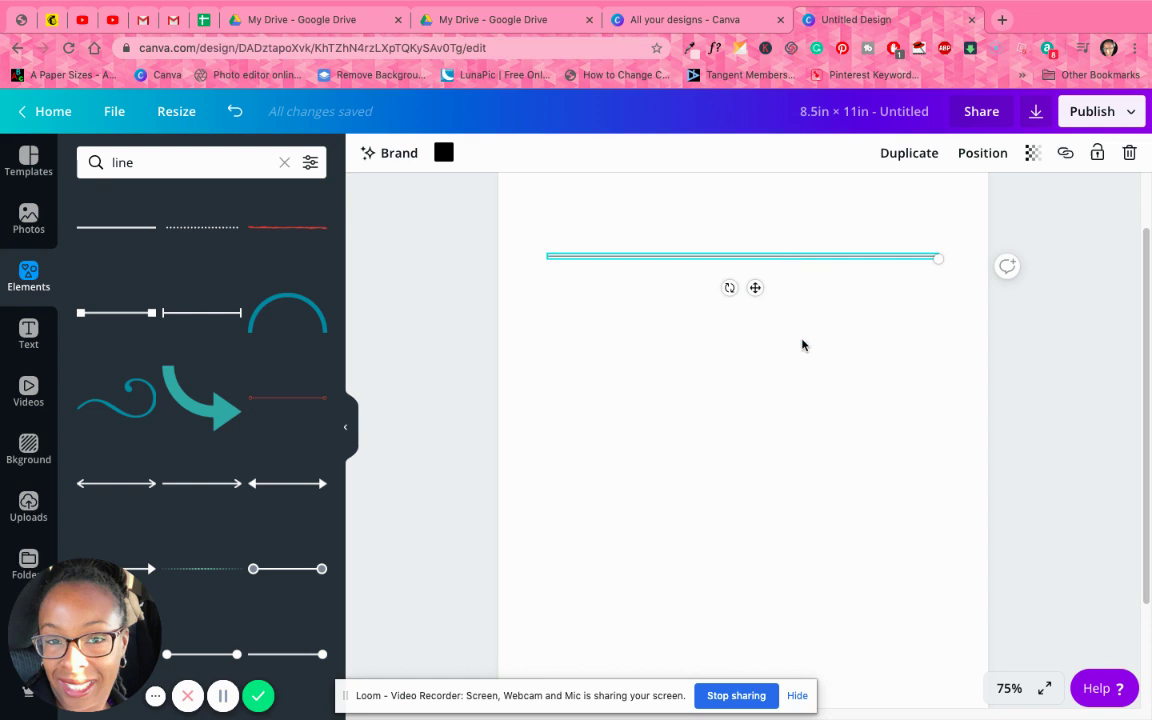
pyautogui.click(910, 153)
pyautogui.click(910, 153)
pyautogui.click(910, 153)
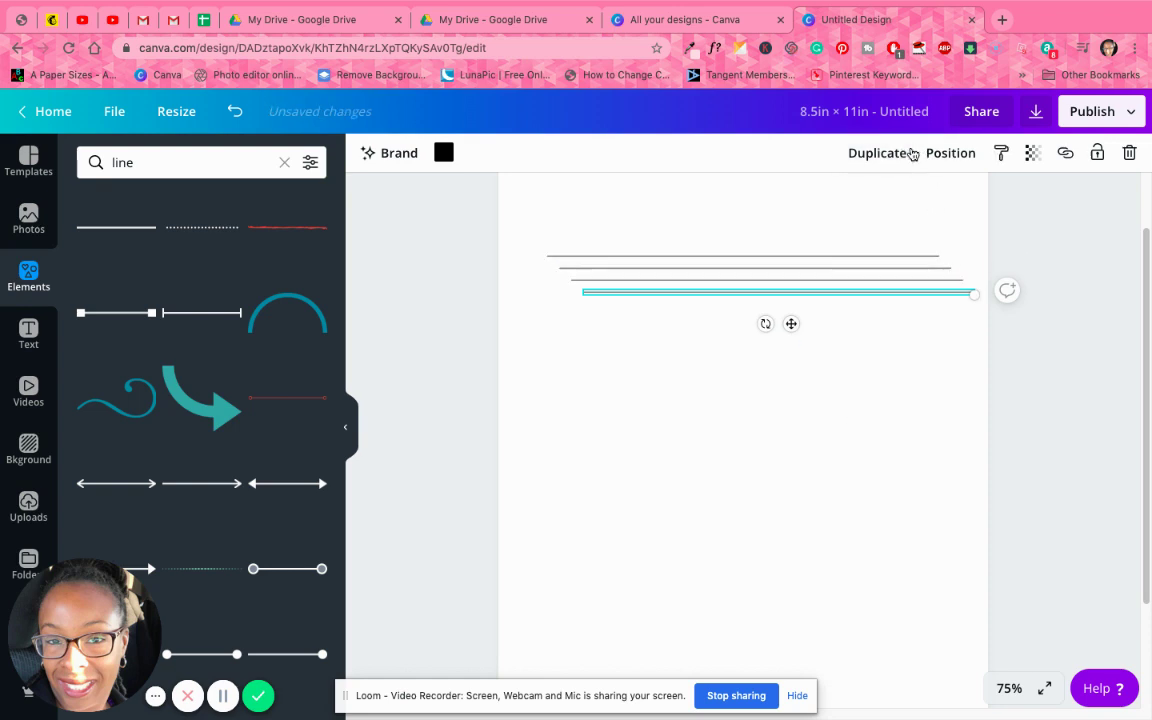
pyautogui.click(753, 321)
# Drag the copies down so the four lines sit one beneath another.
pyautogui.click(767, 292)
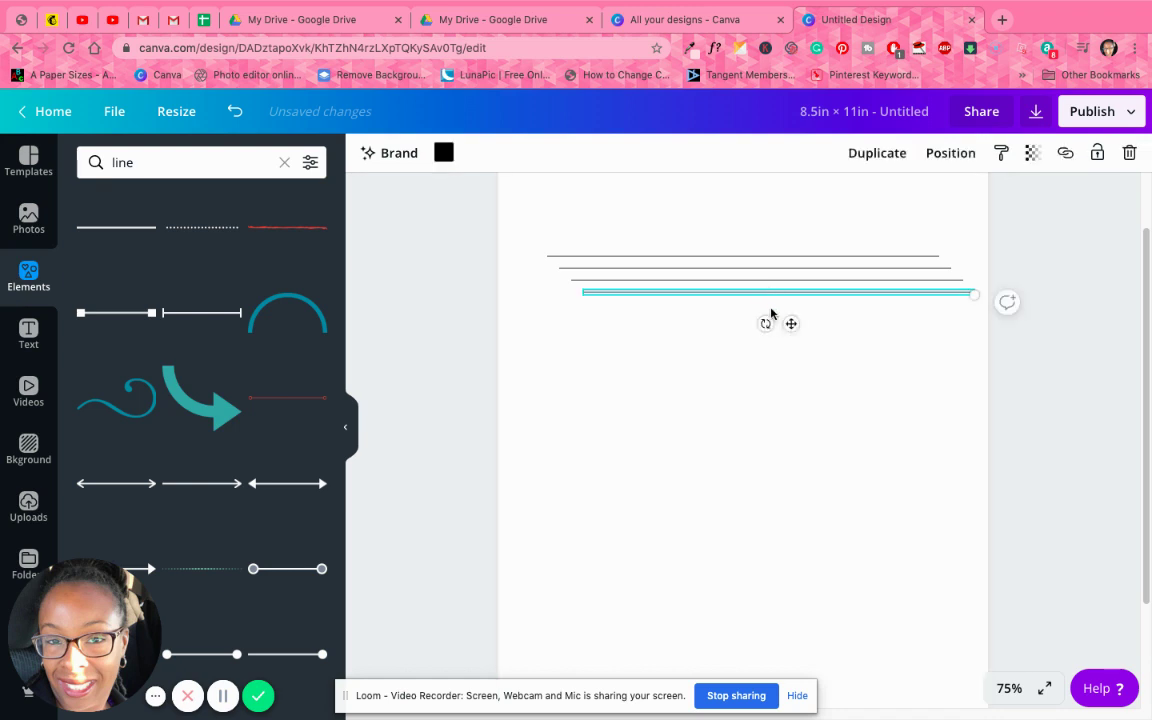
pyautogui.moveTo(792, 321); pyautogui.dragTo(755, 396)
pyautogui.click(758, 281)
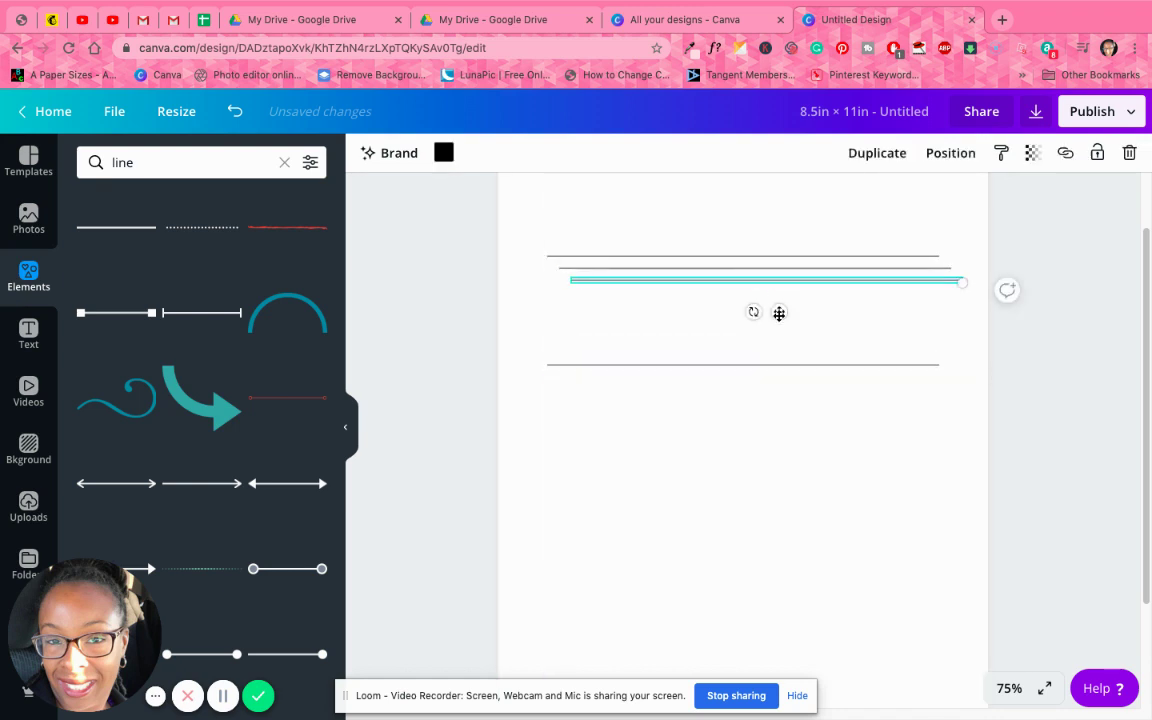
pyautogui.moveTo(779, 311); pyautogui.dragTo(746, 357)
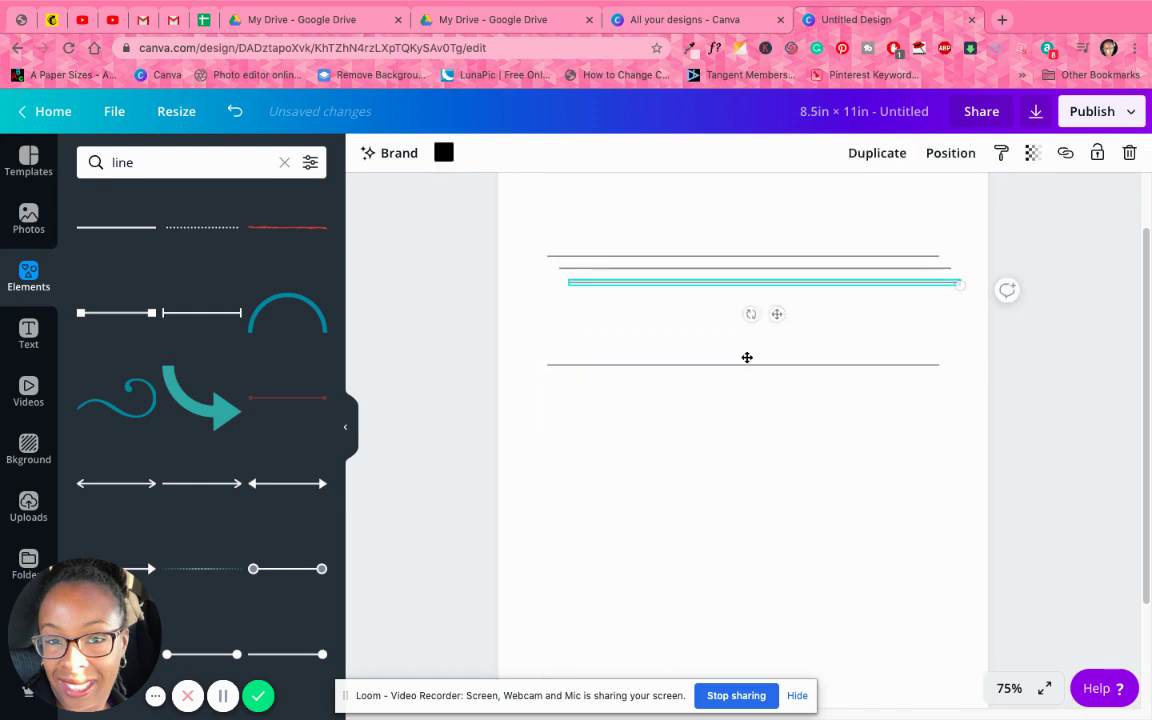
pyautogui.click(743, 270)
pyautogui.moveTo(766, 298); pyautogui.dragTo(756, 336)
pyautogui.click(764, 324)
pyautogui.click(784, 417)
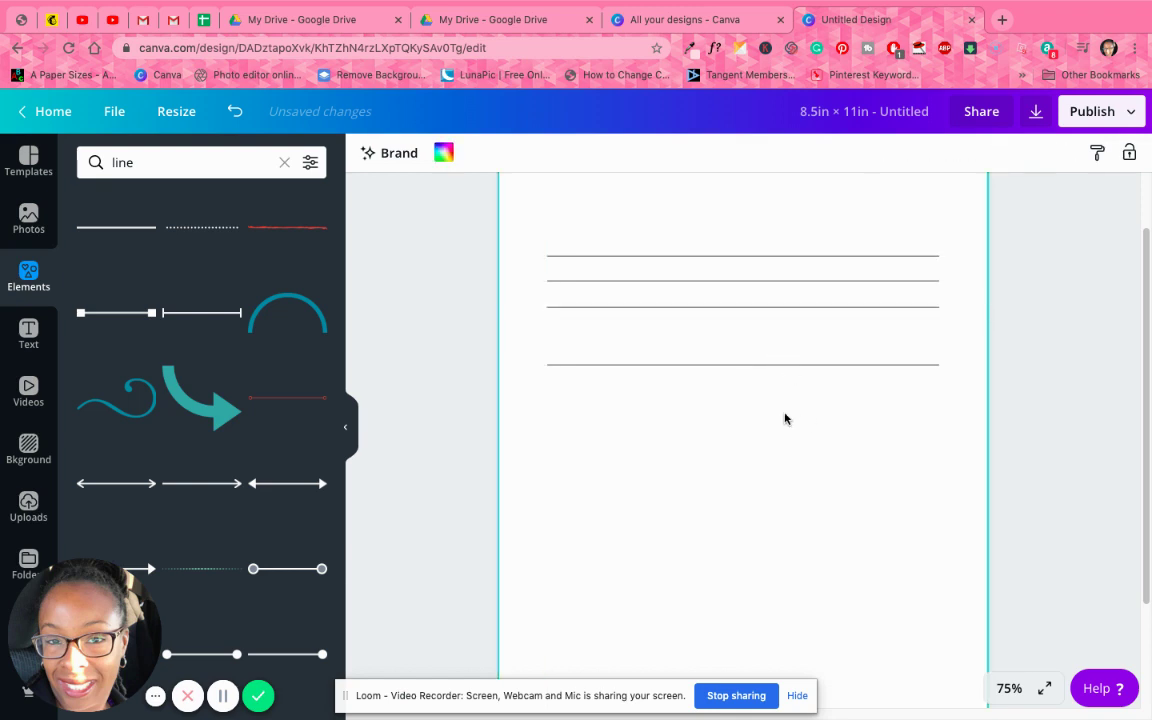
pyautogui.click(746, 367)
pyautogui.moveTo(751, 393); pyautogui.dragTo(750, 366)
pyautogui.click(715, 424)
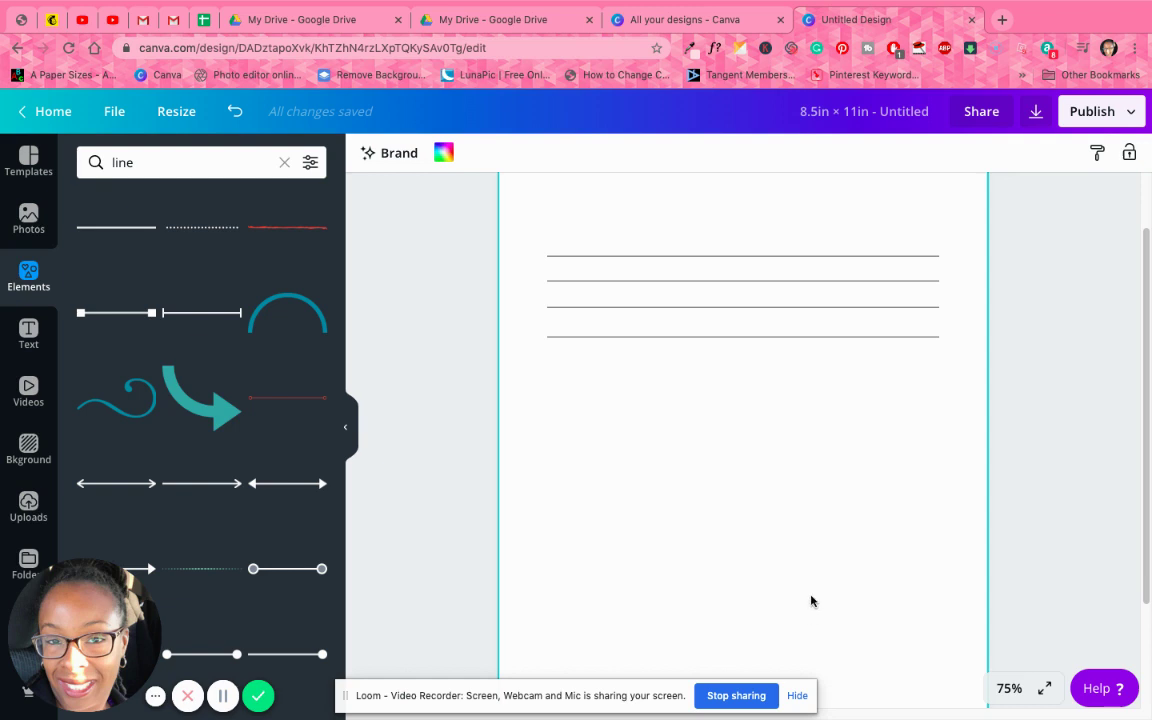
# Reposition the top and third lines to even out the gaps.
pyautogui.click(807, 257)
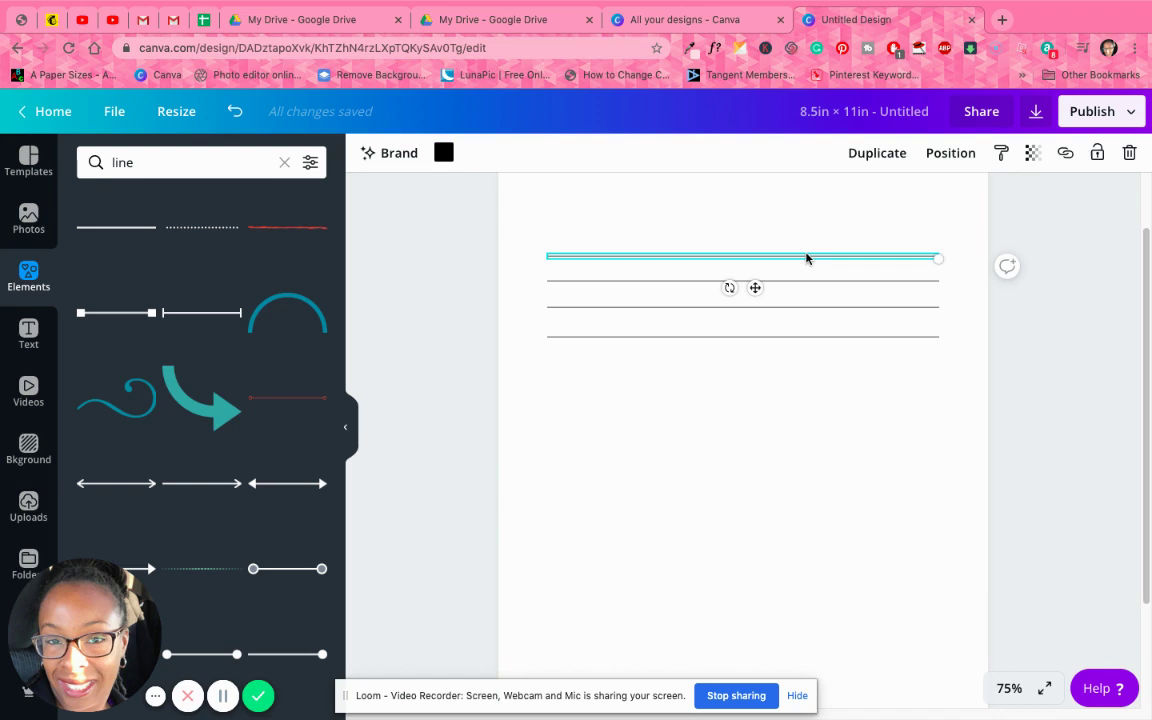
pyautogui.moveTo(807, 257); pyautogui.dragTo(792, 303)
pyautogui.click(797, 288)
pyautogui.click(795, 281)
pyautogui.click(784, 316)
pyautogui.click(786, 308)
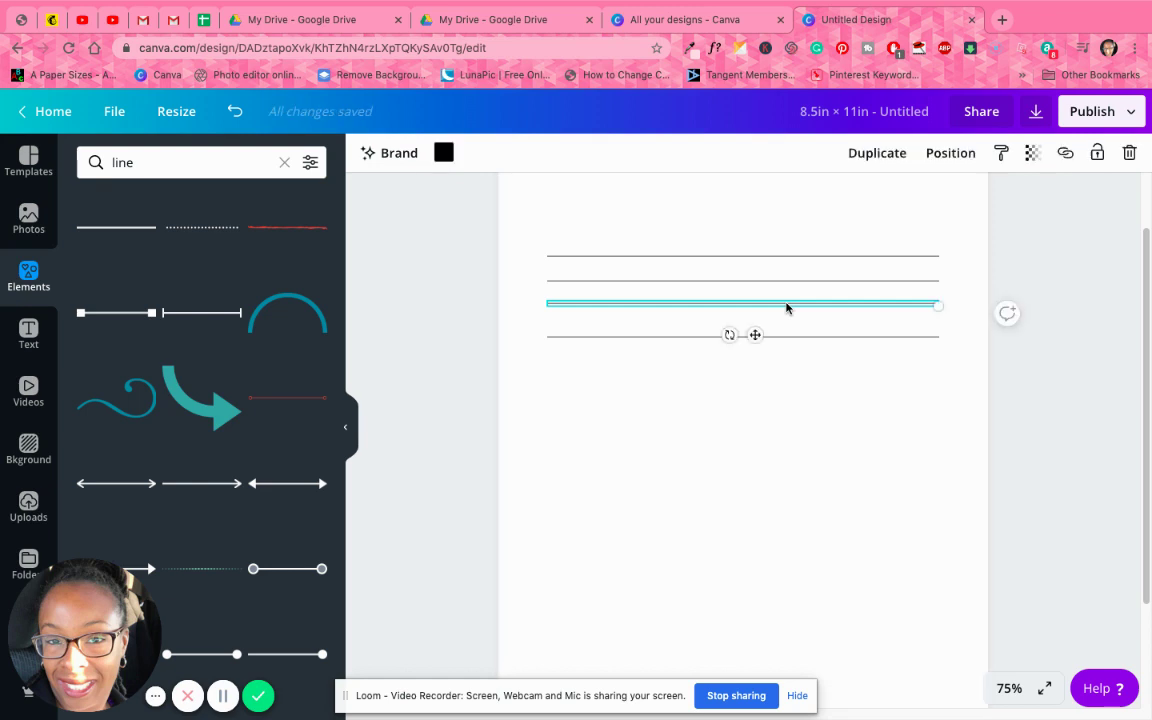
pyautogui.moveTo(786, 308); pyautogui.dragTo(755, 361)
pyautogui.click(794, 357)
pyautogui.click(792, 339)
pyautogui.click(812, 303)
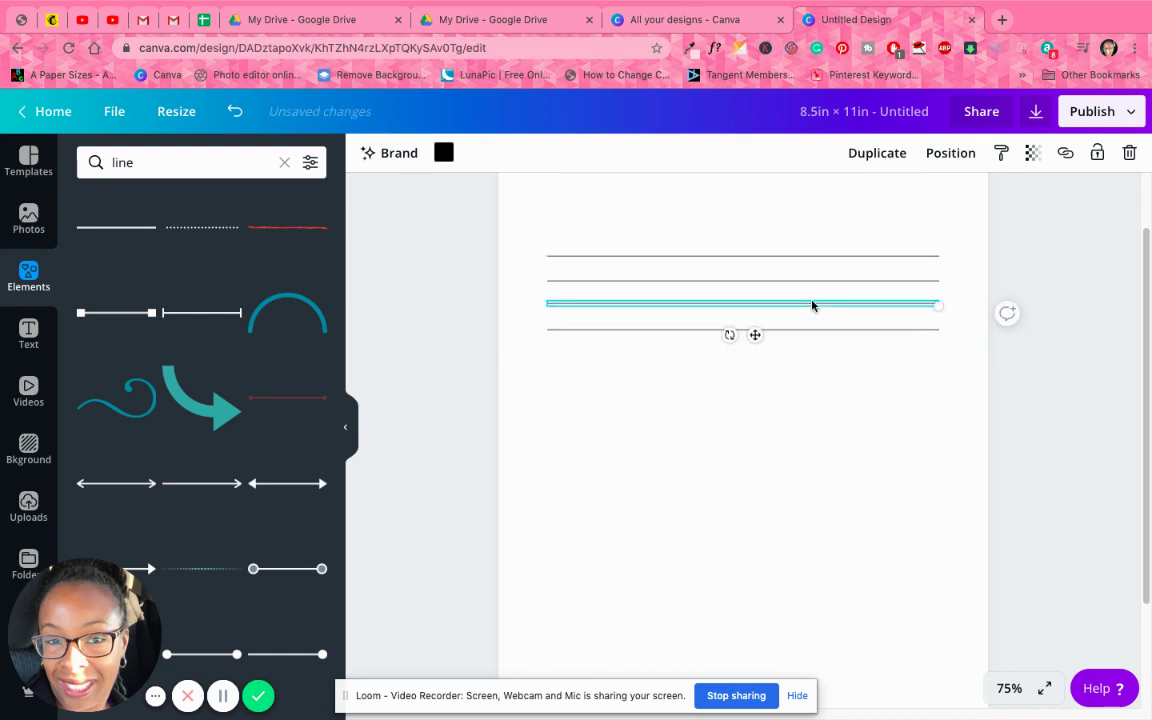
pyautogui.moveTo(812, 303); pyautogui.dragTo(811, 331)
pyautogui.click(784, 355)
# Fine-tune the second, third and bottom lines until all four are evenly spaced.
pyautogui.click(774, 283)
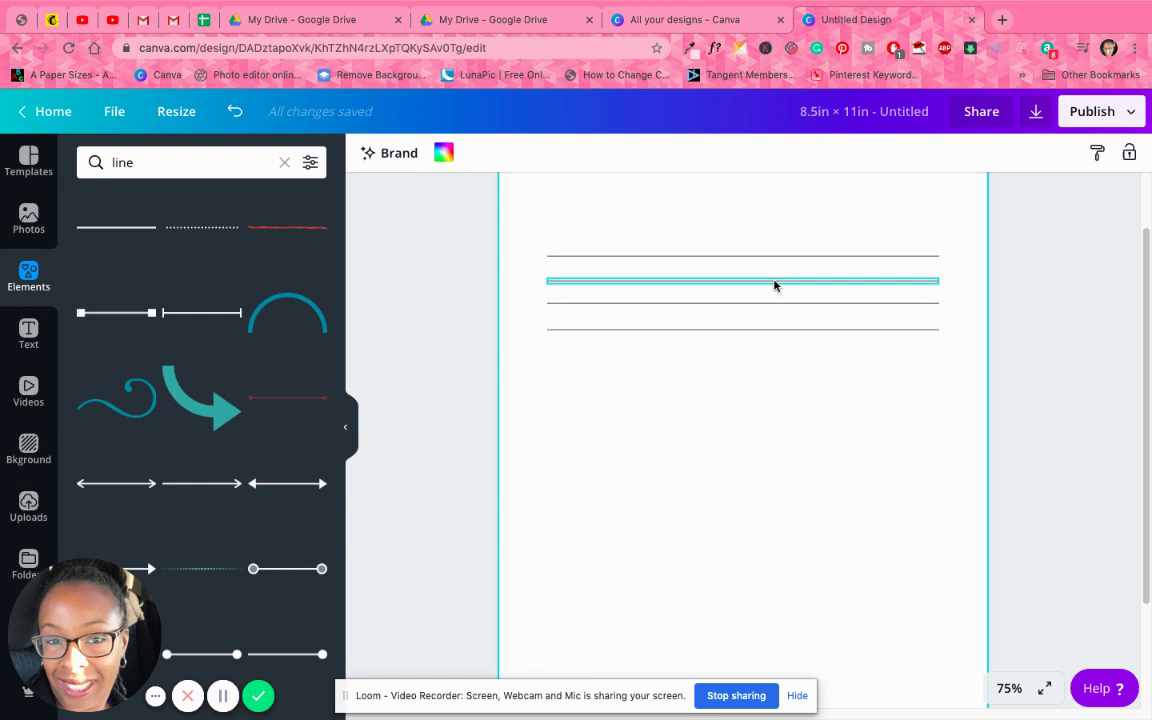
pyautogui.moveTo(774, 283)
pyautogui.mouseDown()
pyautogui.moveTo(774, 303)
pyautogui.moveTo(774, 285)
pyautogui.mouseUp()
pyautogui.click(829, 441)
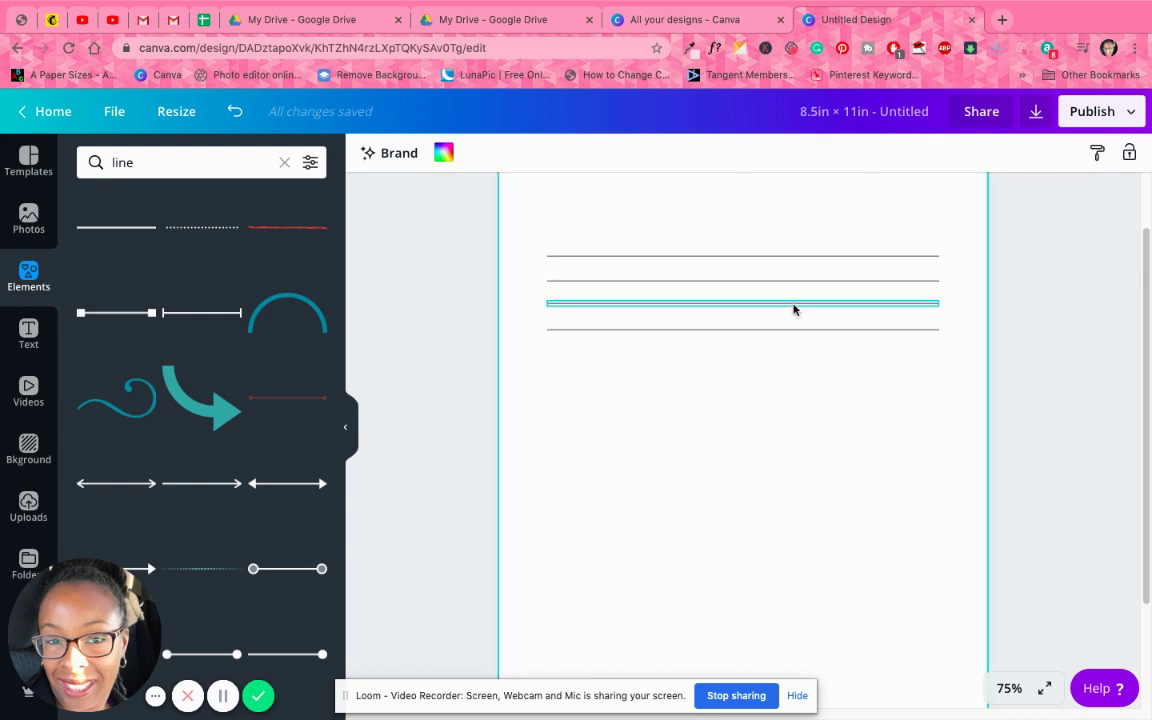
pyautogui.click(795, 306)
pyautogui.click(794, 334)
pyautogui.moveTo(757, 361); pyautogui.dragTo(758, 357)
pyautogui.click(861, 355)
pyautogui.moveTo(845, 305); pyautogui.dragTo(843, 327)
pyautogui.click(843, 386)
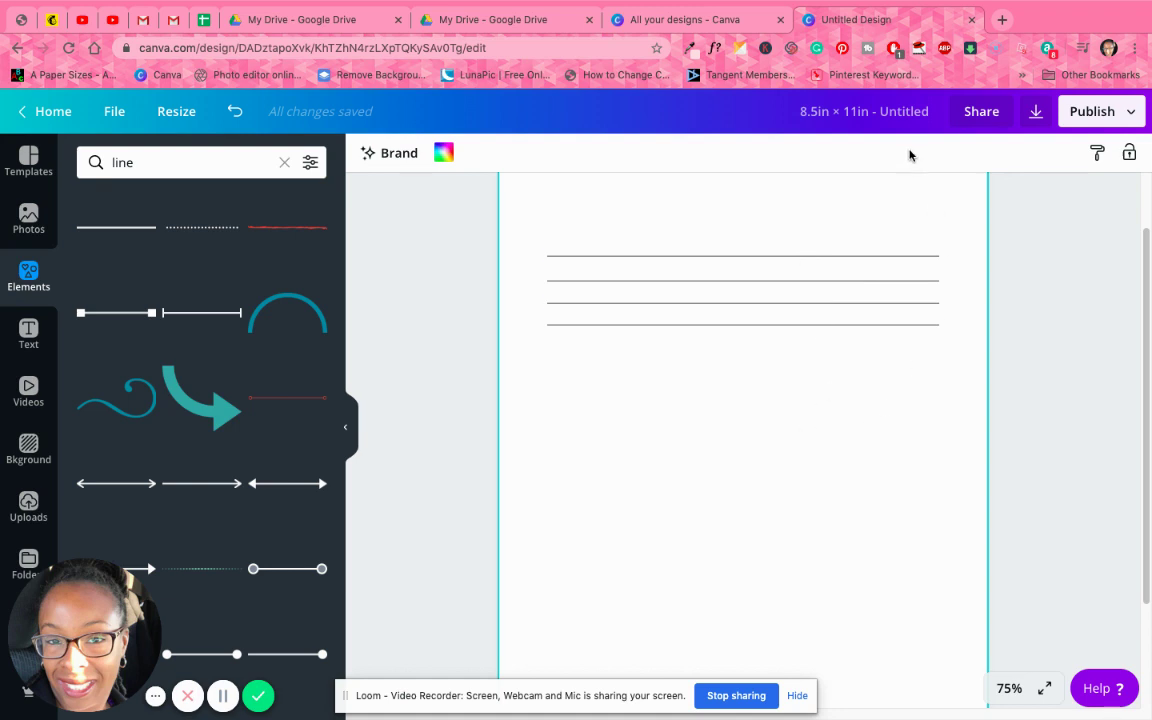
# Group the four lines and place a duplicate of the group below them.
pyautogui.moveTo(851, 234); pyautogui.dragTo(857, 366)
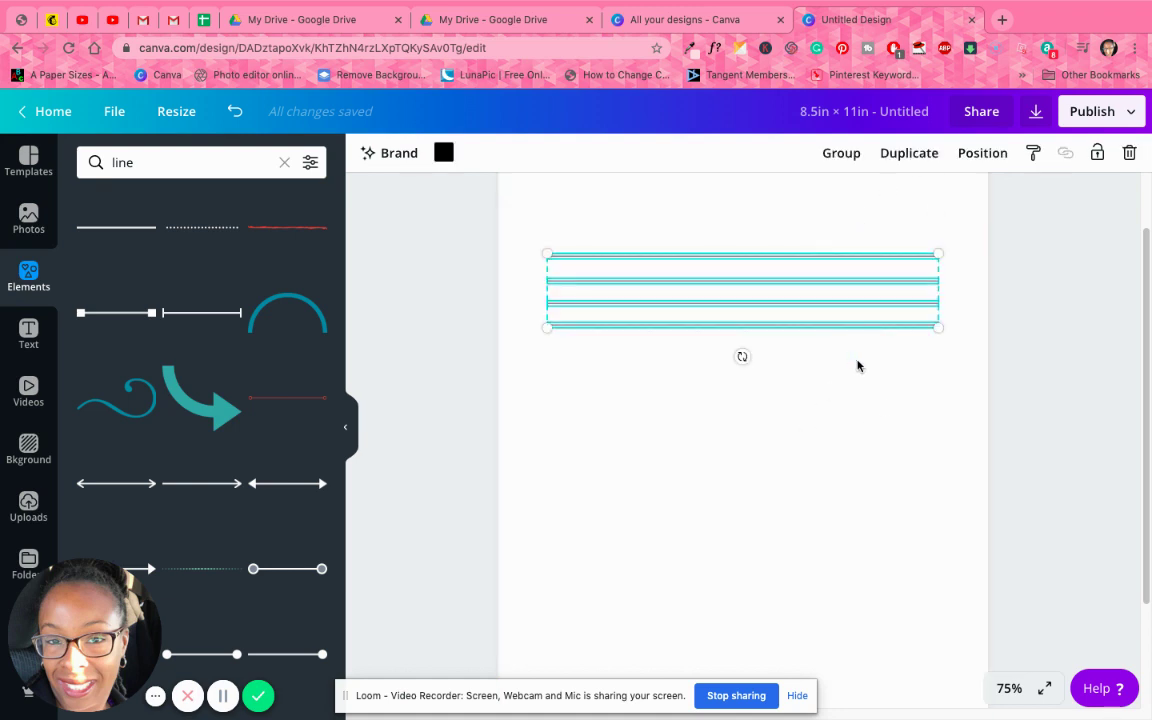
pyautogui.click(846, 154)
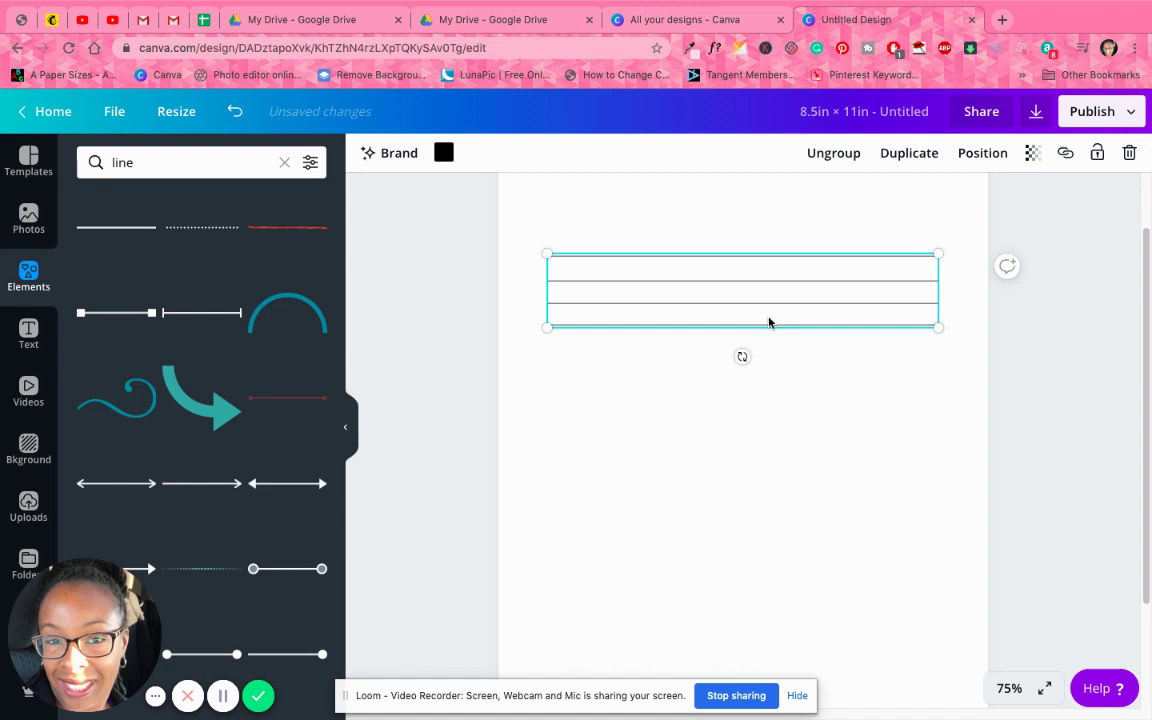
pyautogui.click(928, 157)
pyautogui.moveTo(864, 322); pyautogui.dragTo(831, 477)
pyautogui.click(875, 154)
pyautogui.click(1068, 528)
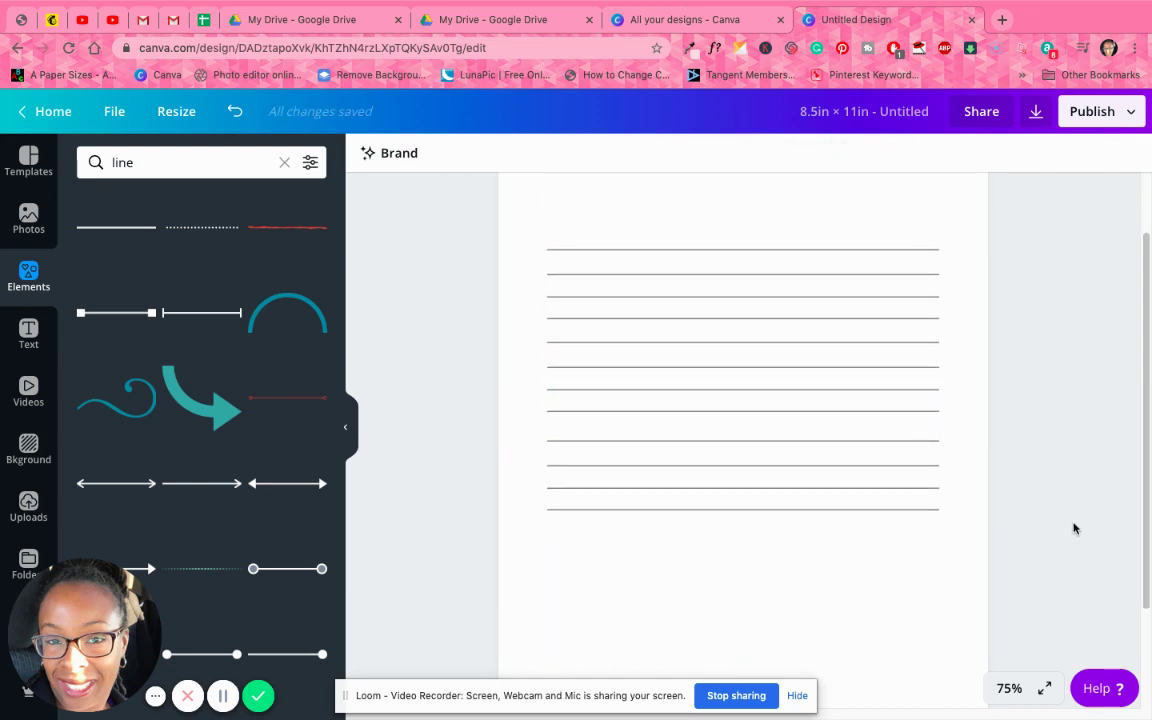
# Nudge the copied group, then undo the moves that broke the even spacing.
pyautogui.scroll(-2, 1067, 525)
pyautogui.click(847, 418)
pyautogui.moveTo(847, 413); pyautogui.dragTo(846, 408)
pyautogui.click(1072, 342)
pyautogui.scroll(-1, 888, 472)
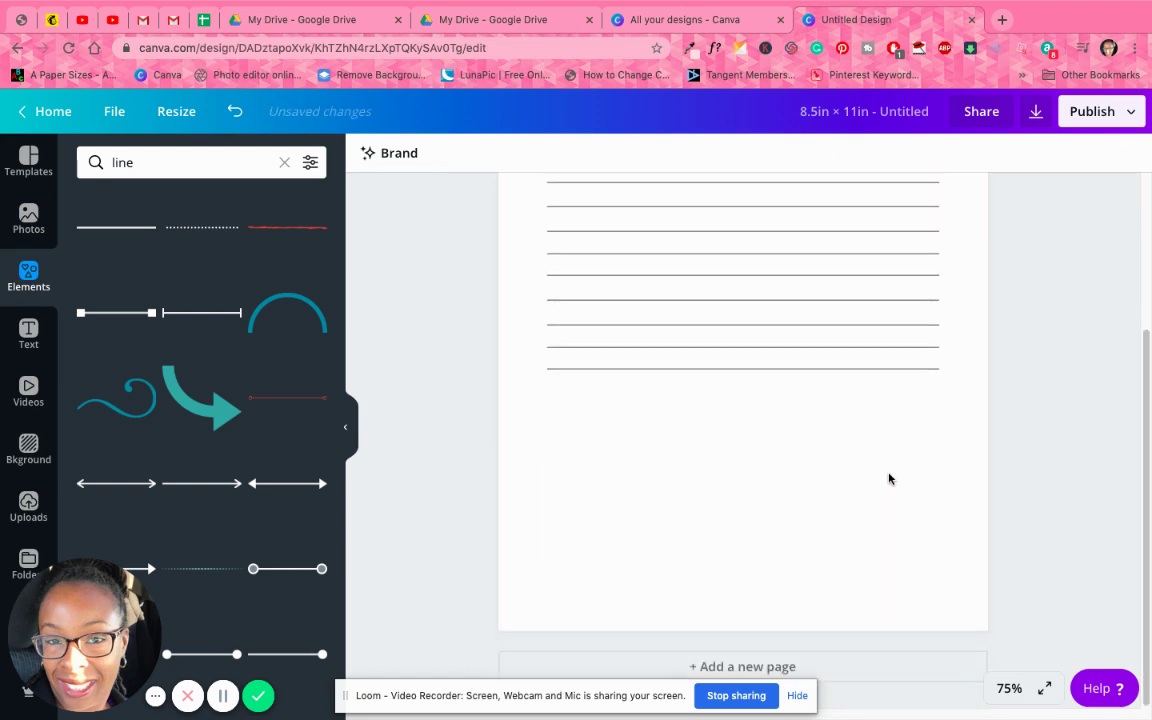
pyautogui.scroll(3, 888, 475)
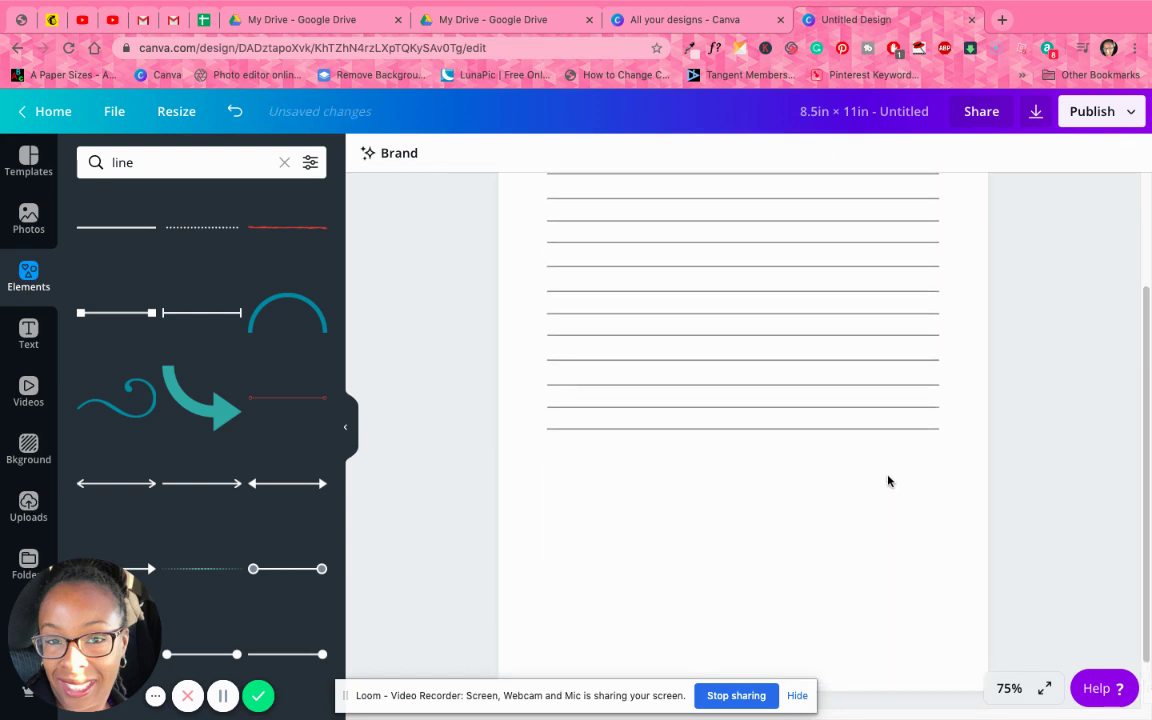
pyautogui.click(235, 111)
pyautogui.hotkey('ctrl', 'z')
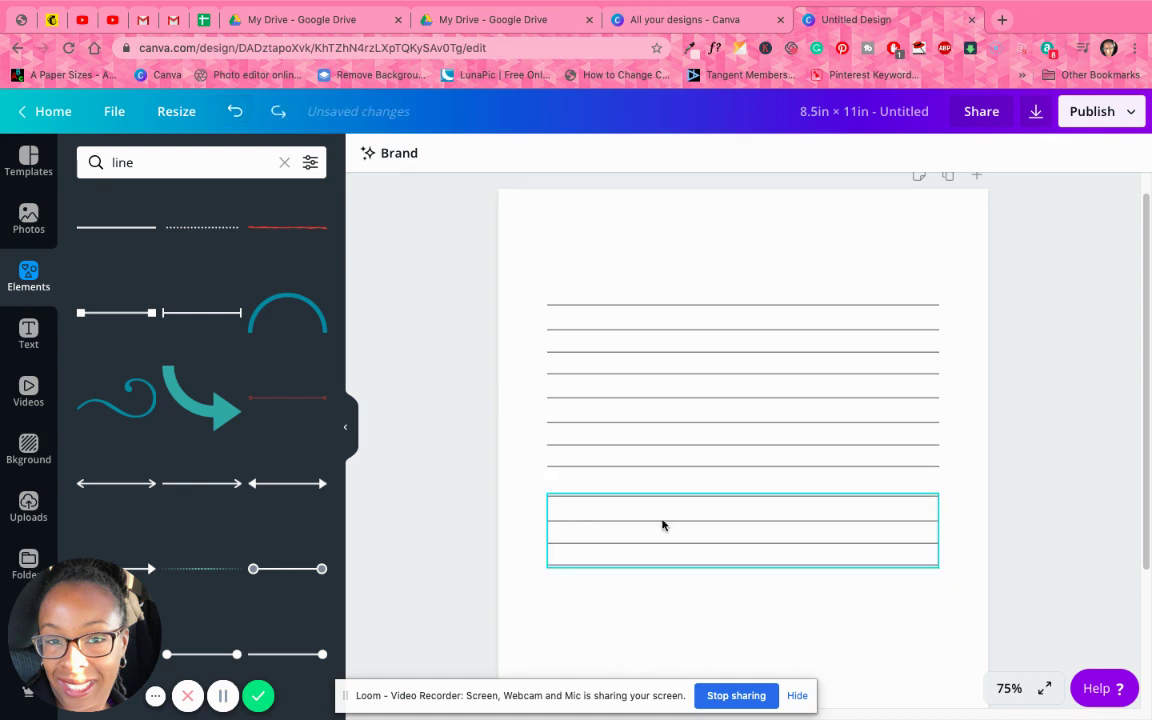
pyautogui.click(236, 111)
pyautogui.click(236, 111)
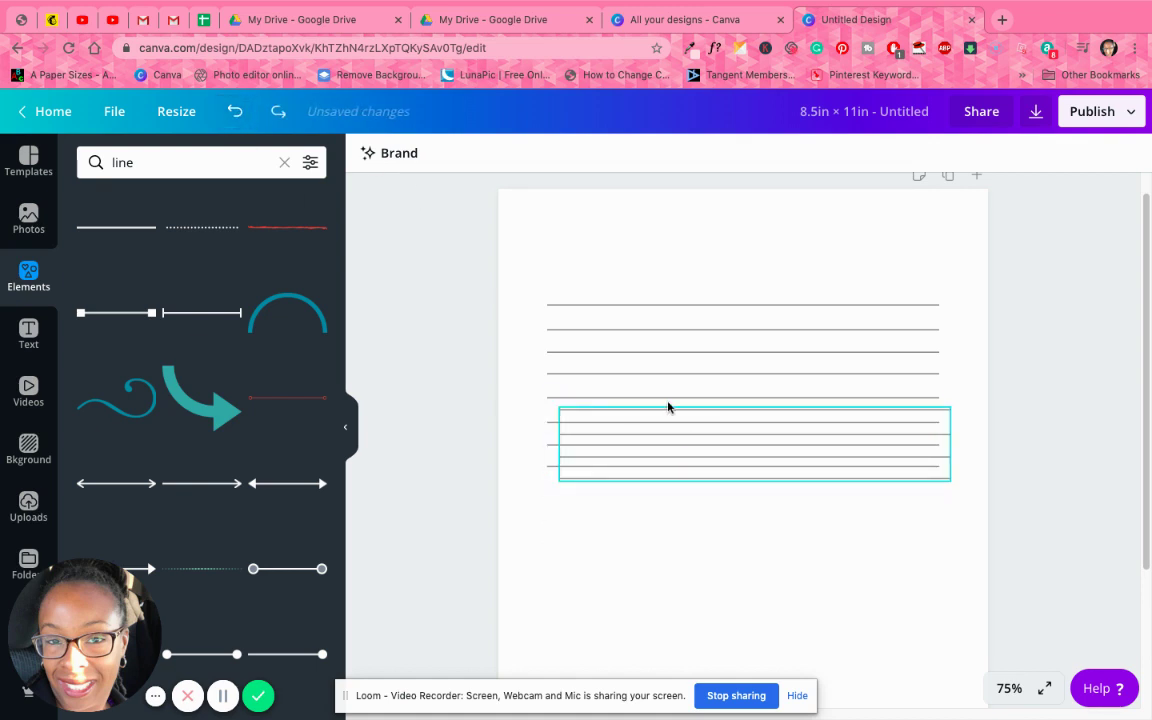
pyautogui.click(235, 111)
pyautogui.click(597, 352)
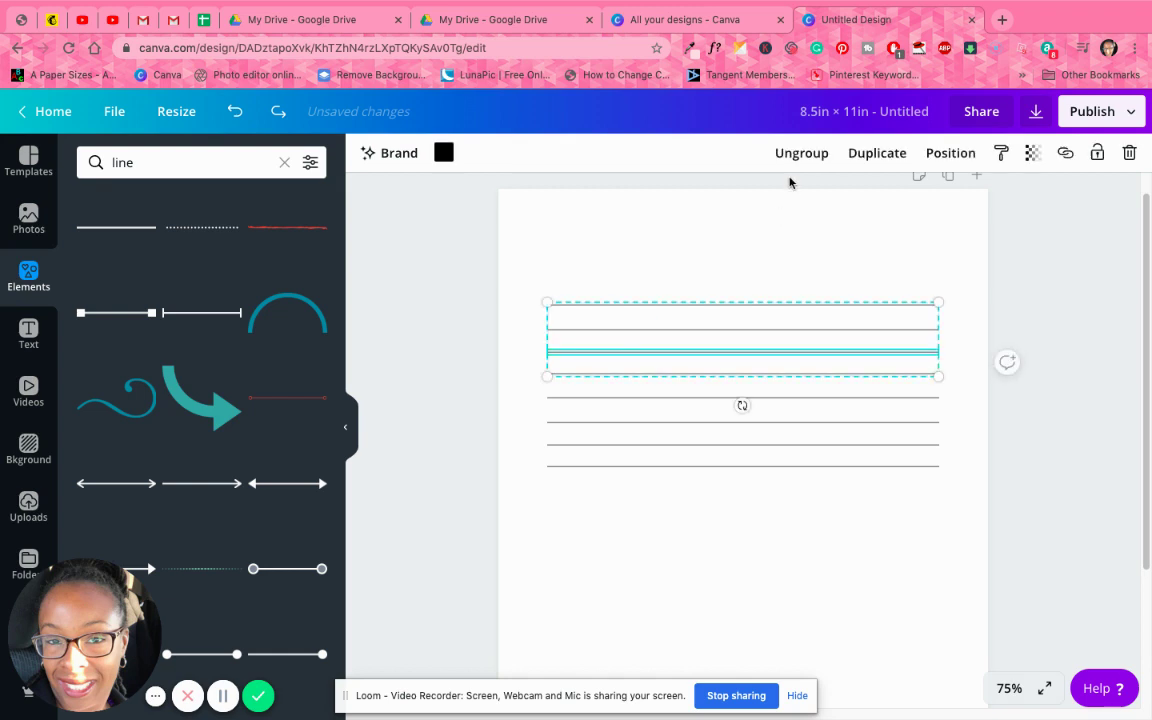
pyautogui.hotkey('ctrl', 'shift', 'z')
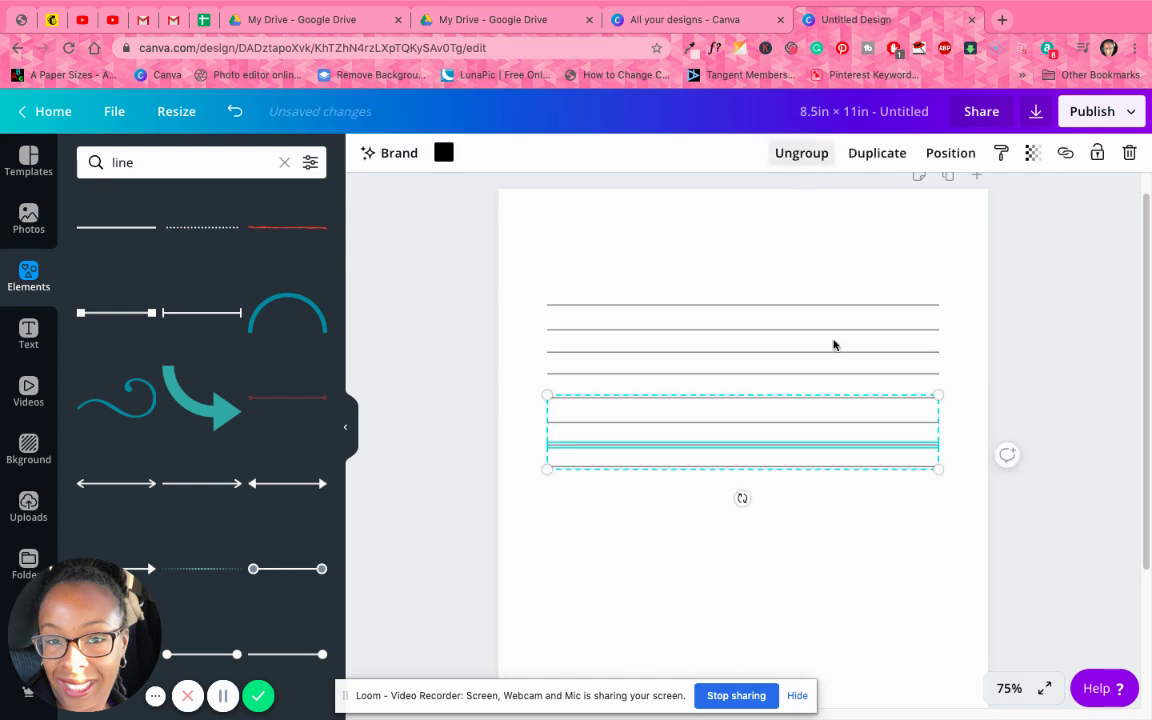
pyautogui.hotkey('ctrl', 'z')
# Group all eight lines, duplicate them below, and nudge the copy into even spacing.
pyautogui.moveTo(885, 296); pyautogui.dragTo(920, 319)
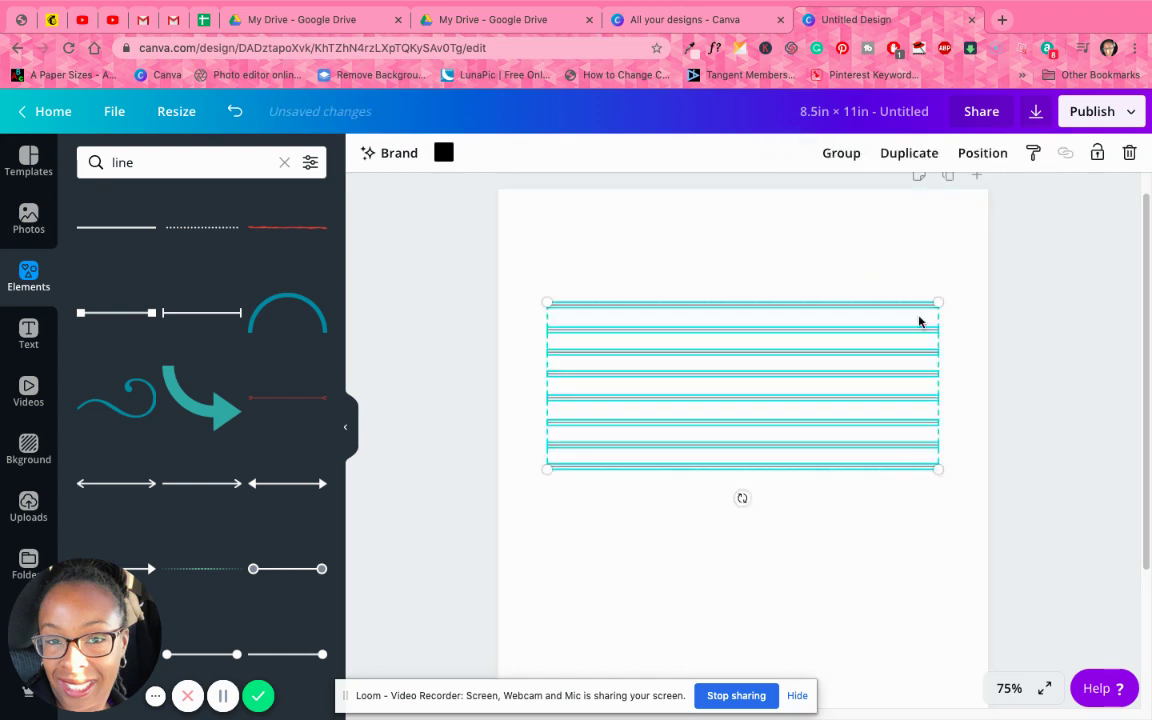
pyautogui.click(836, 152)
pyautogui.click(912, 155)
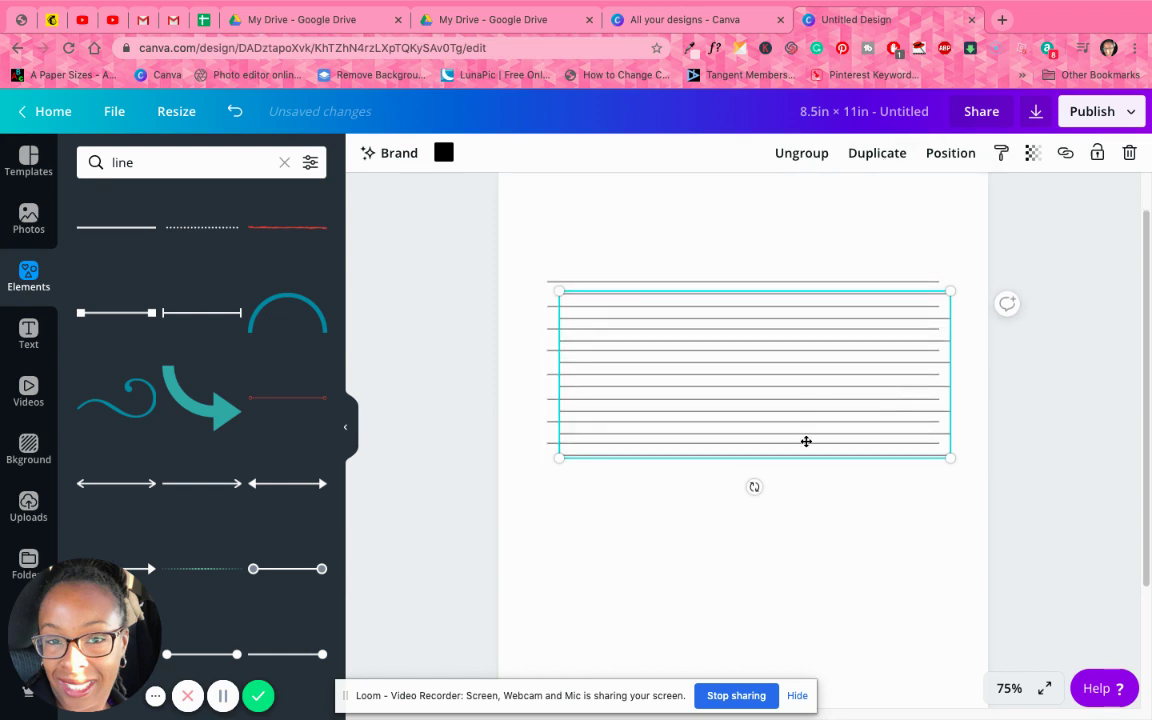
pyautogui.moveTo(806, 441); pyautogui.dragTo(803, 540)
pyautogui.click(1062, 427)
pyautogui.scroll(-2, 1062, 427)
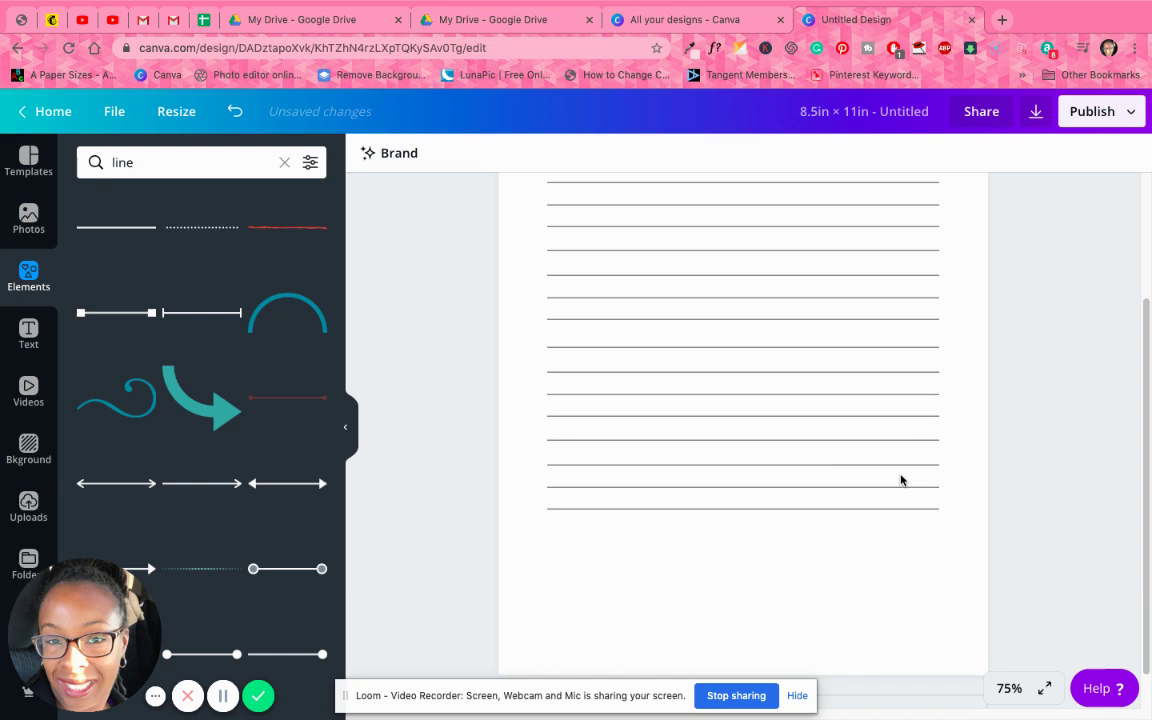
pyautogui.click(842, 483)
pyautogui.moveTo(842, 483); pyautogui.dragTo(839, 477)
pyautogui.press('Escape')
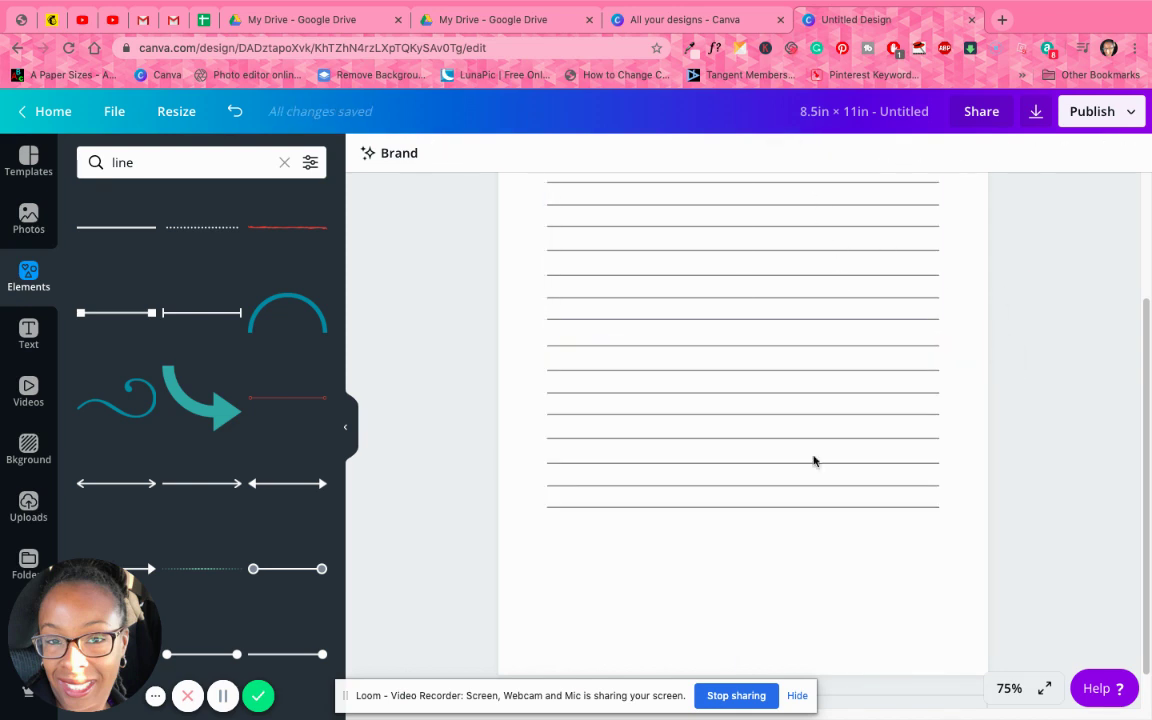
# Group the lower five lines and place a copy near the bottom margin.
pyautogui.moveTo(589, 414); pyautogui.dragTo(605, 525)
pyautogui.click(851, 153)
pyautogui.click(877, 153)
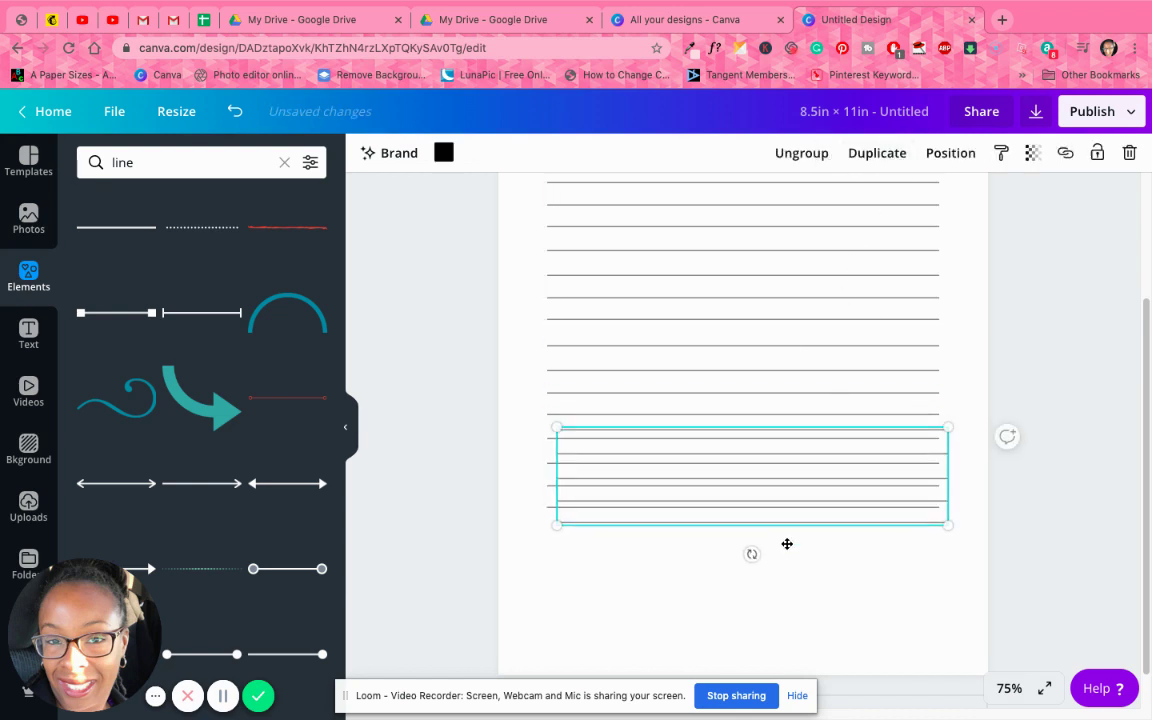
pyautogui.moveTo(788, 440); pyautogui.dragTo(789, 543)
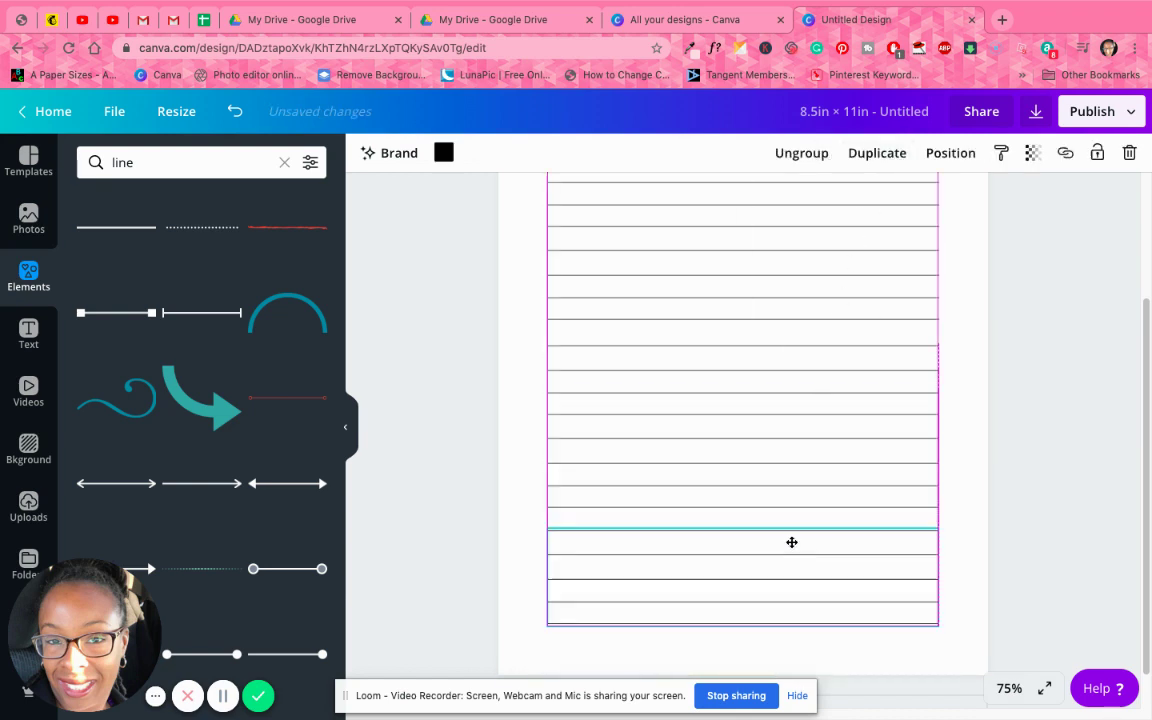
pyautogui.click(1092, 484)
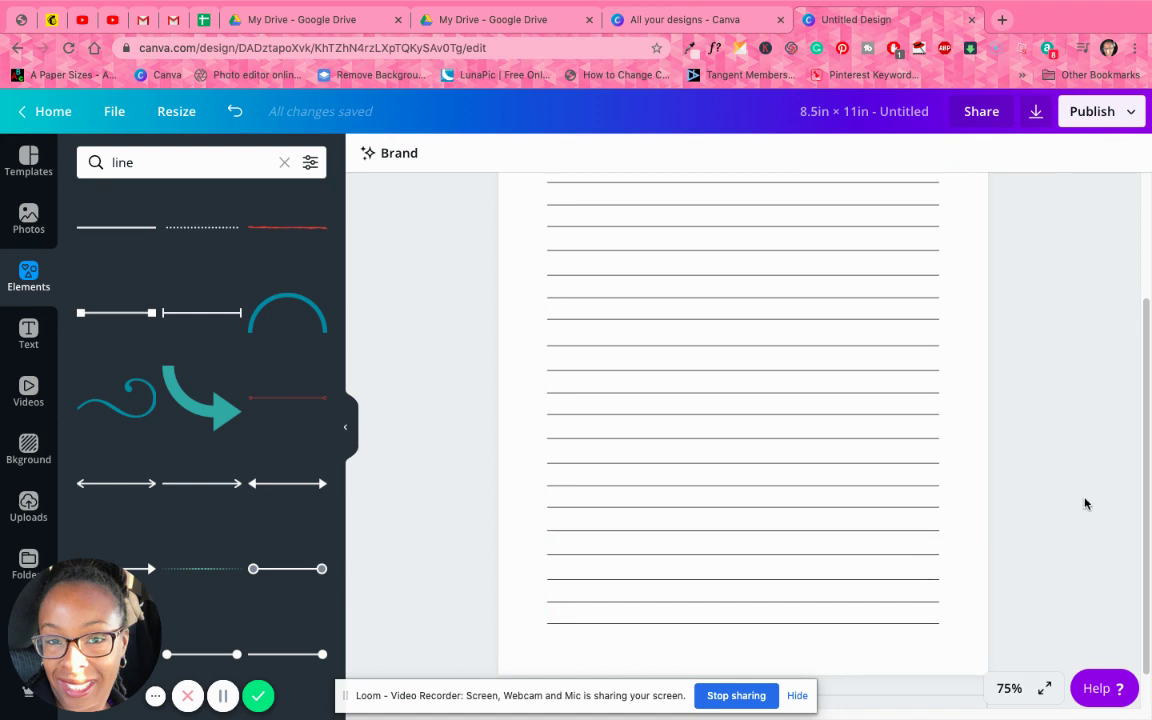
# Group the bottom two ruled lines and move them up to the top of the page.
pyautogui.click(1009, 688)
pyautogui.click(1003, 611)
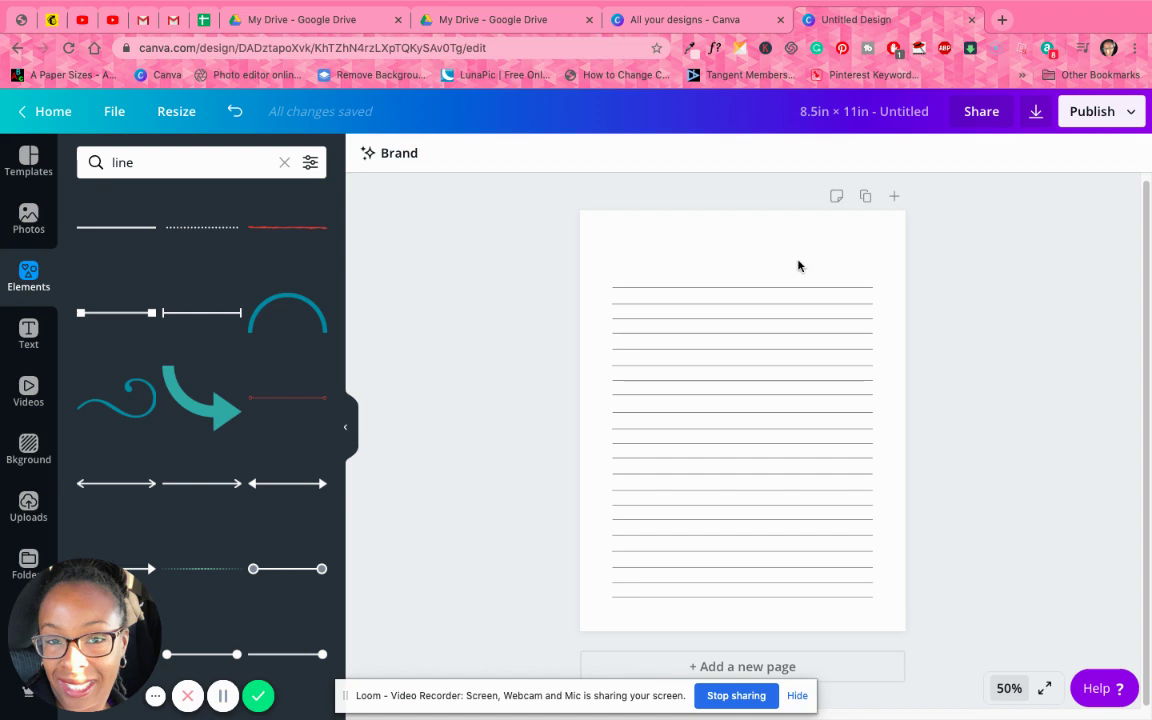
pyautogui.click(765, 254)
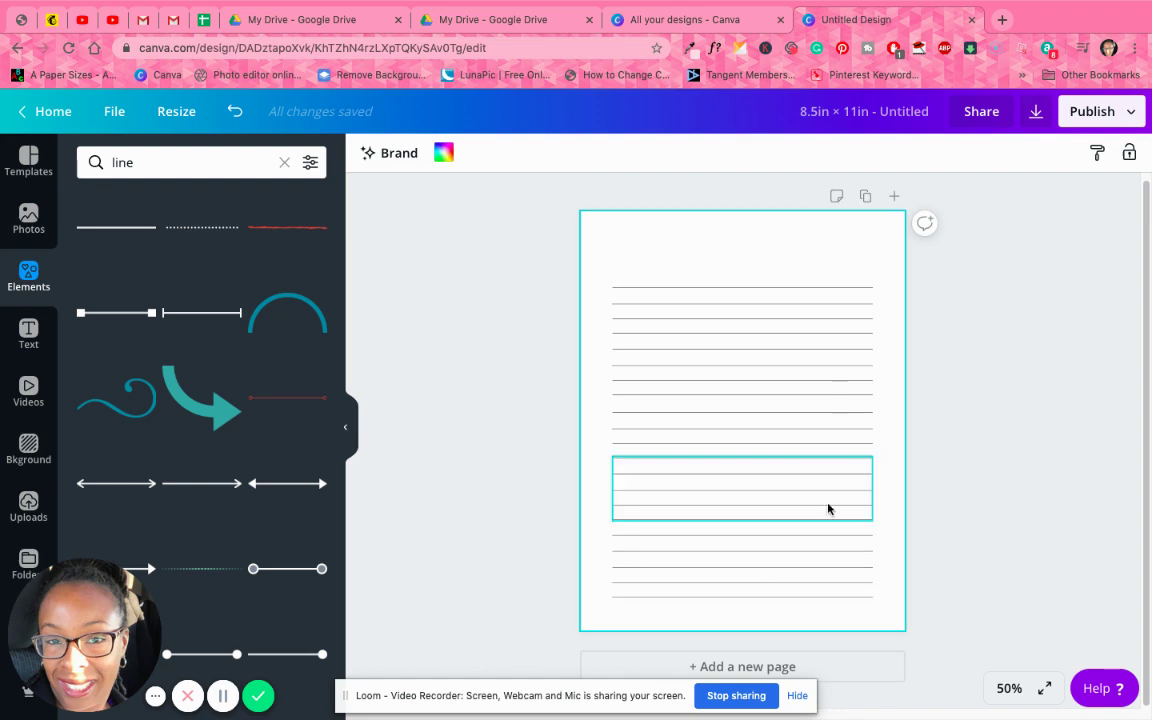
pyautogui.click(815, 576)
pyautogui.click(882, 586)
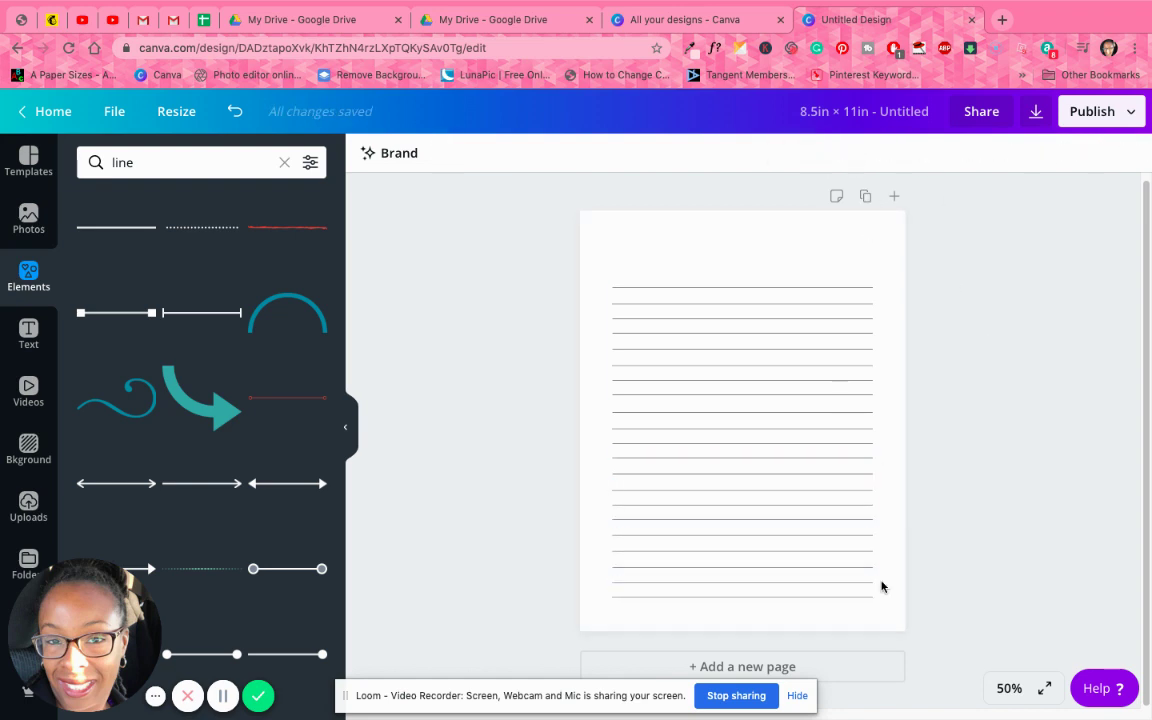
pyautogui.moveTo(669, 605); pyautogui.dragTo(680, 602)
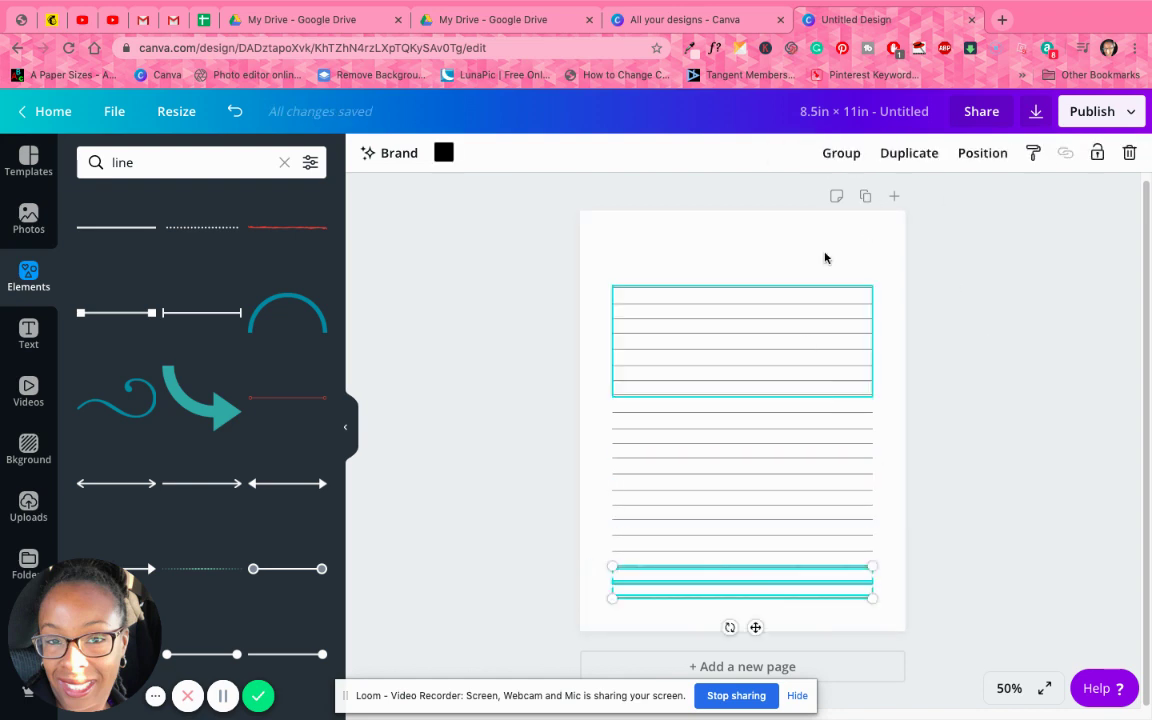
pyautogui.click(841, 153)
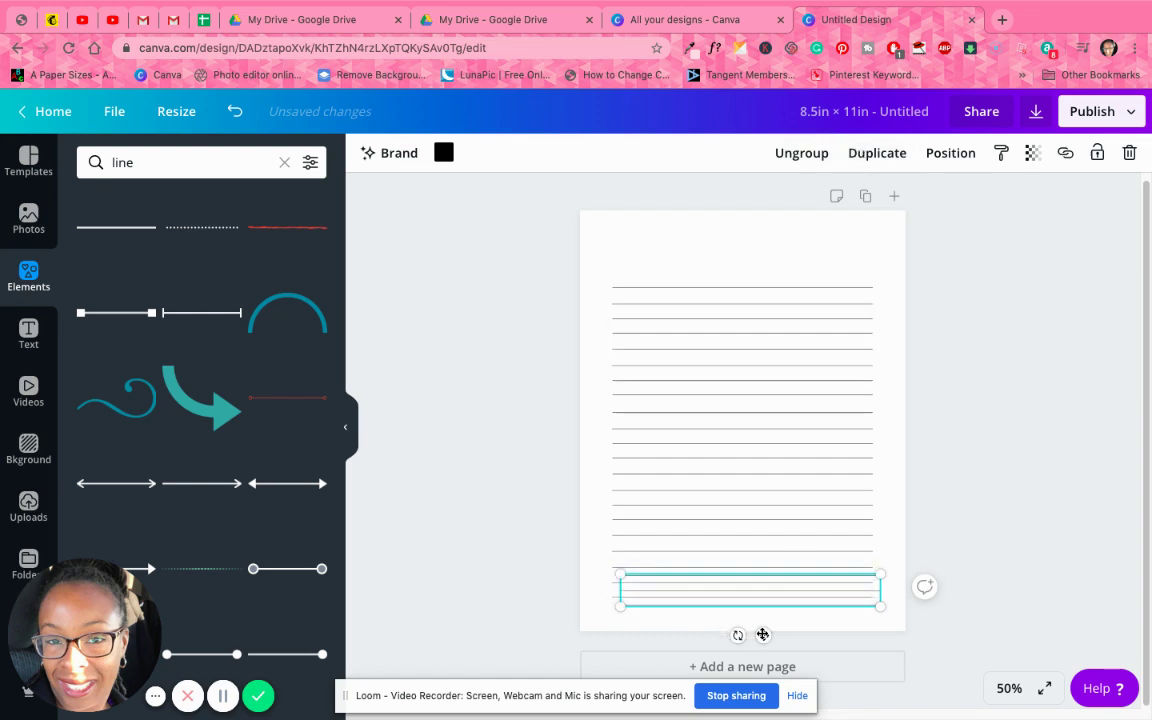
pyautogui.moveTo(755, 627); pyautogui.dragTo(753, 301)
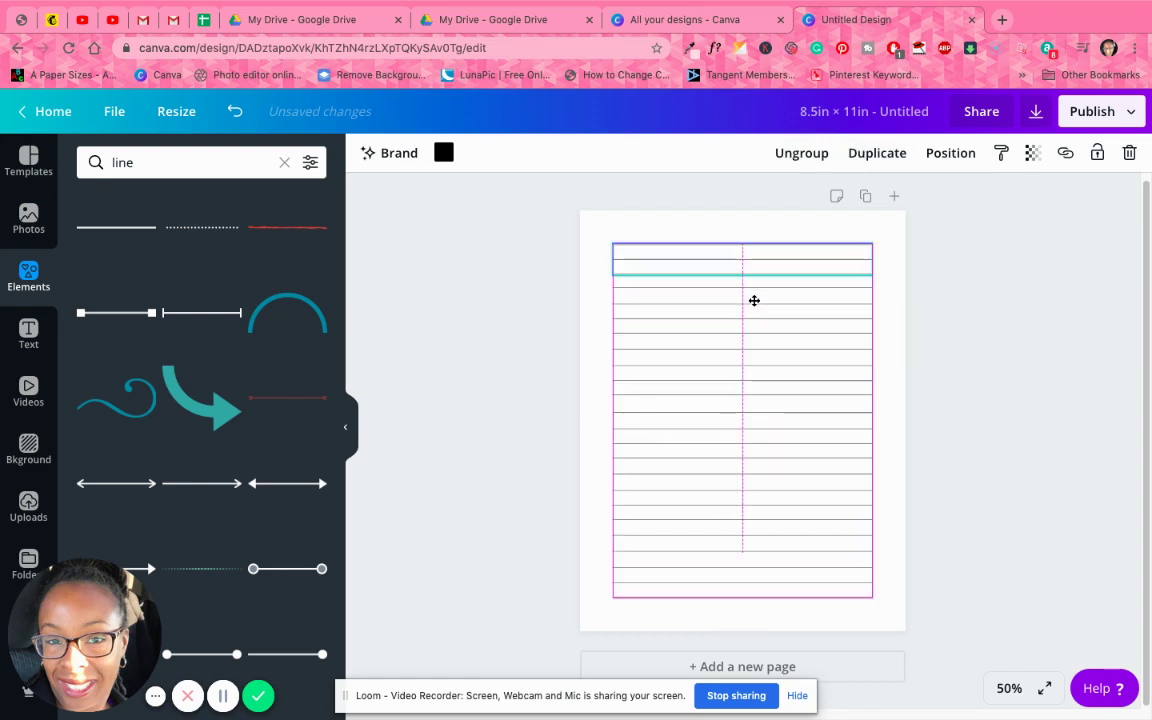
pyautogui.click(1057, 394)
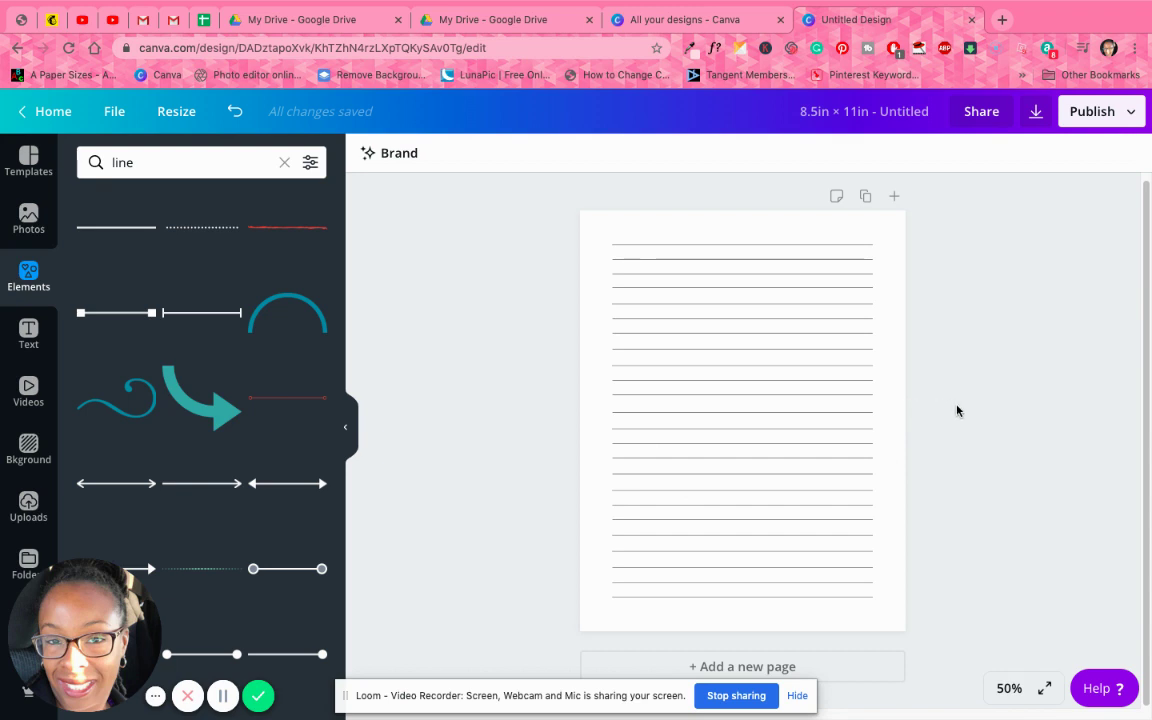
# Add a second page and place a heading text box on it.
pyautogui.click(843, 666)
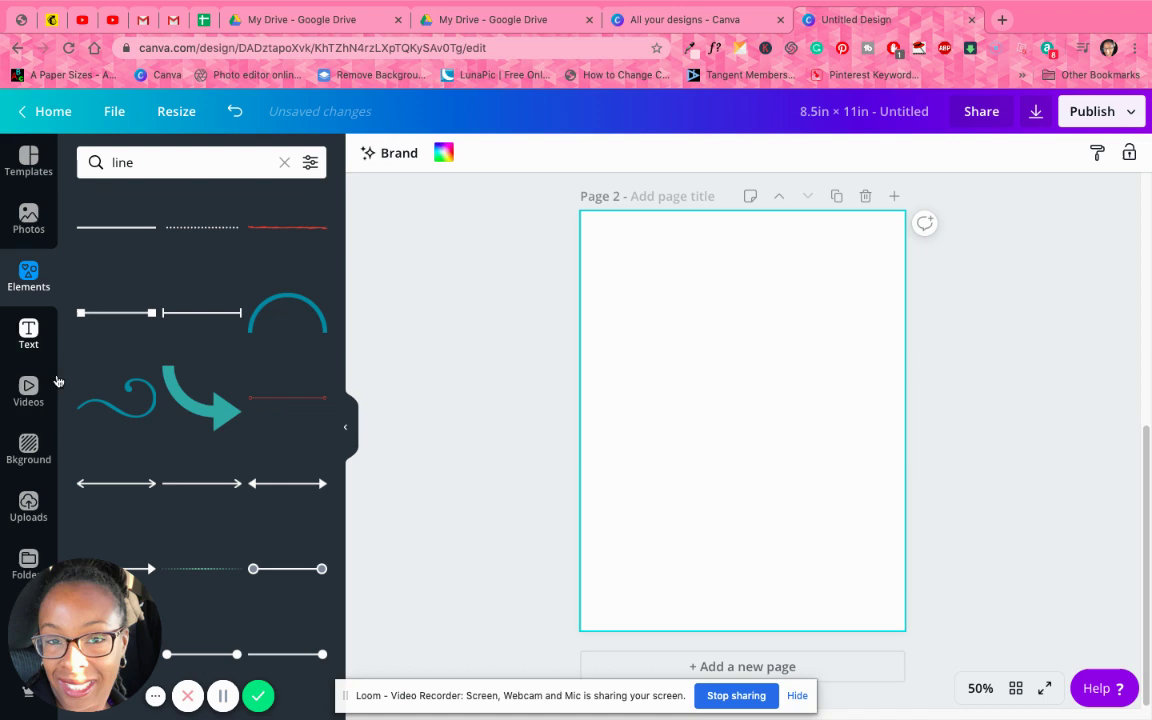
pyautogui.click(28, 335)
pyautogui.click(148, 162)
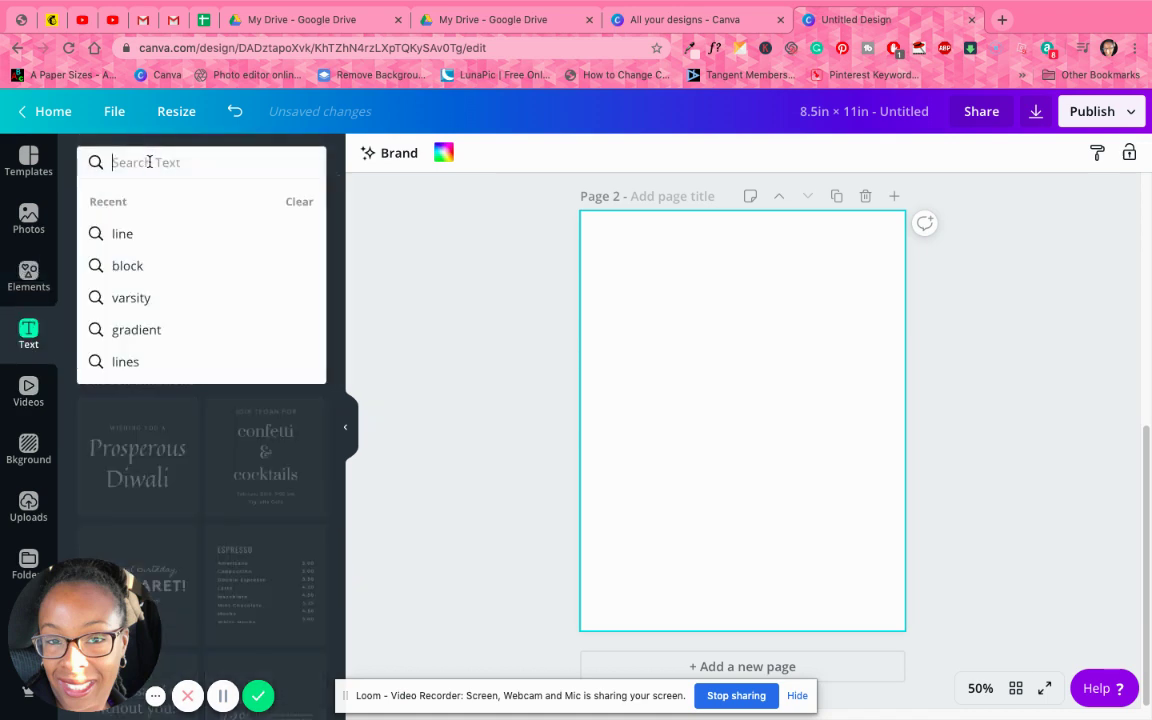
pyautogui.write('monte')
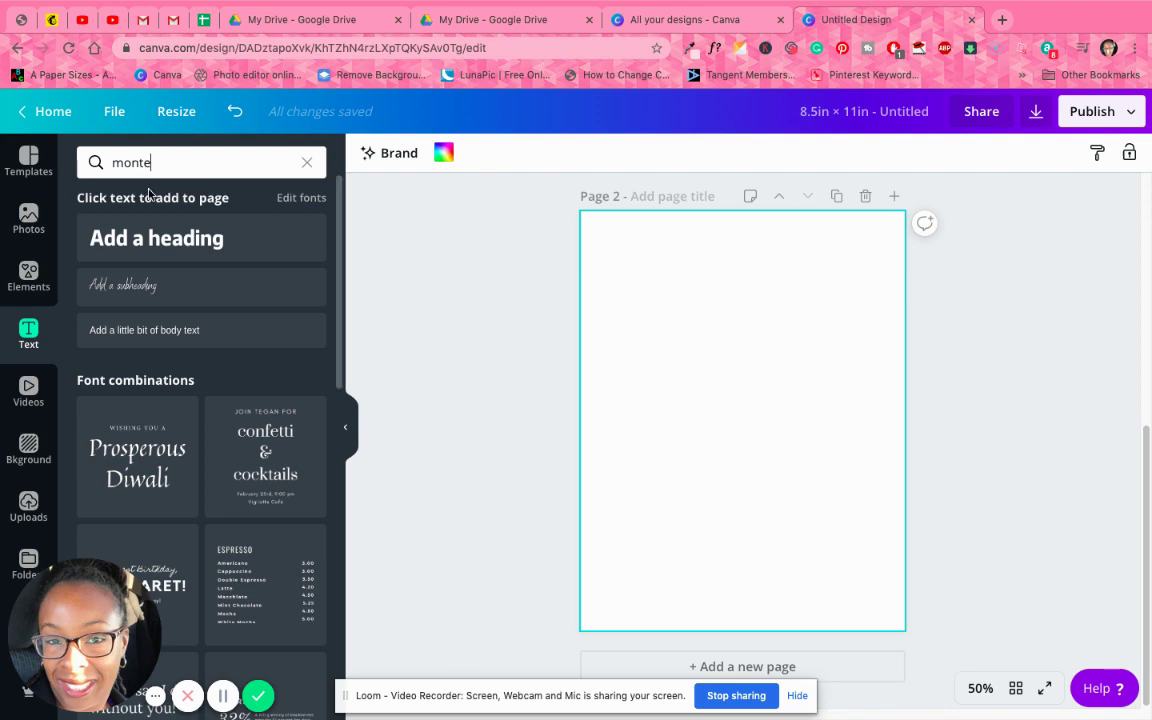
pyautogui.click(149, 238)
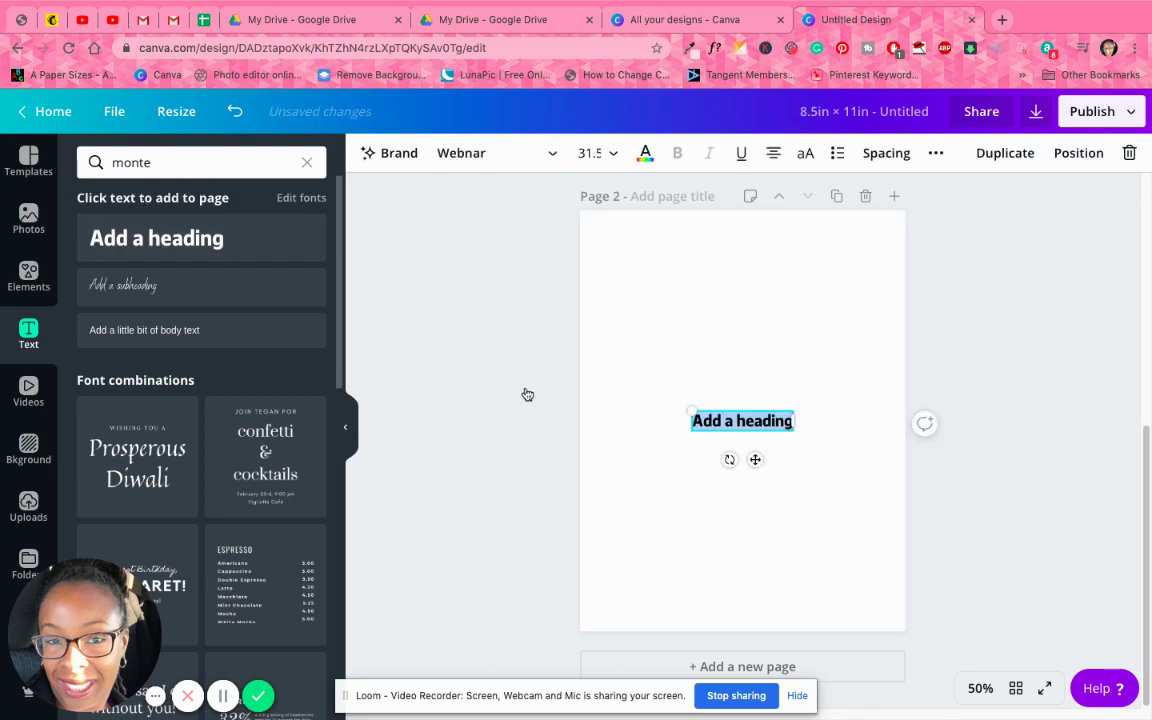
pyautogui.click(846, 525)
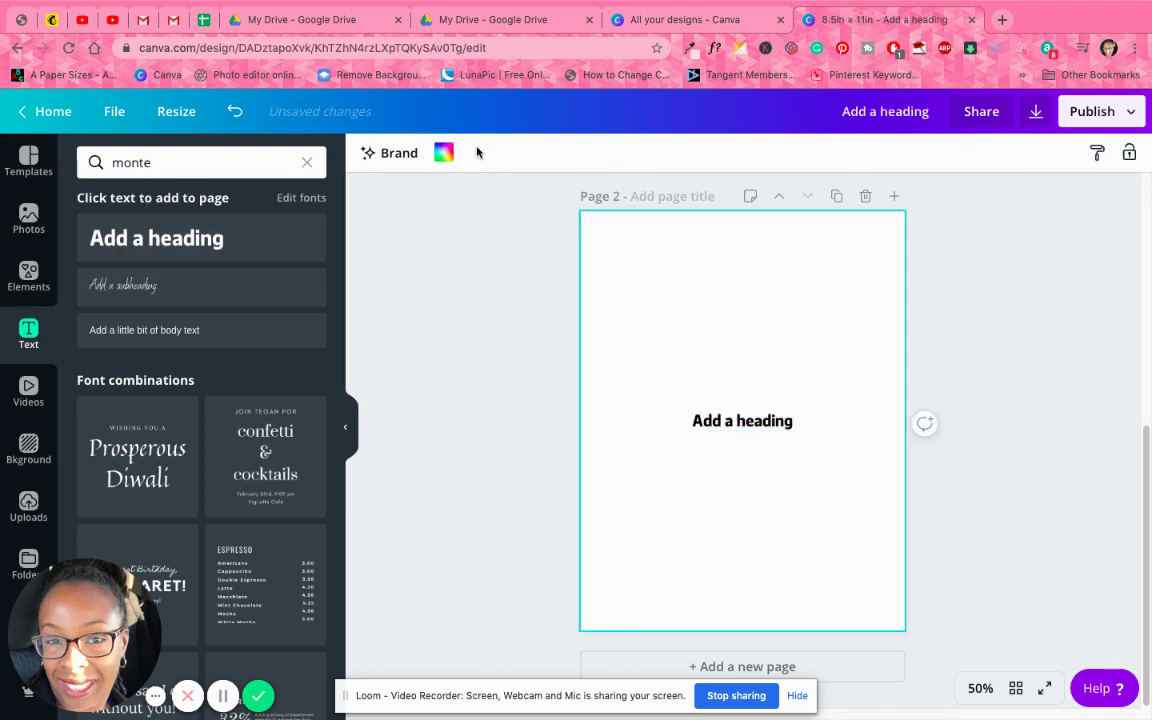
pyautogui.click(745, 422)
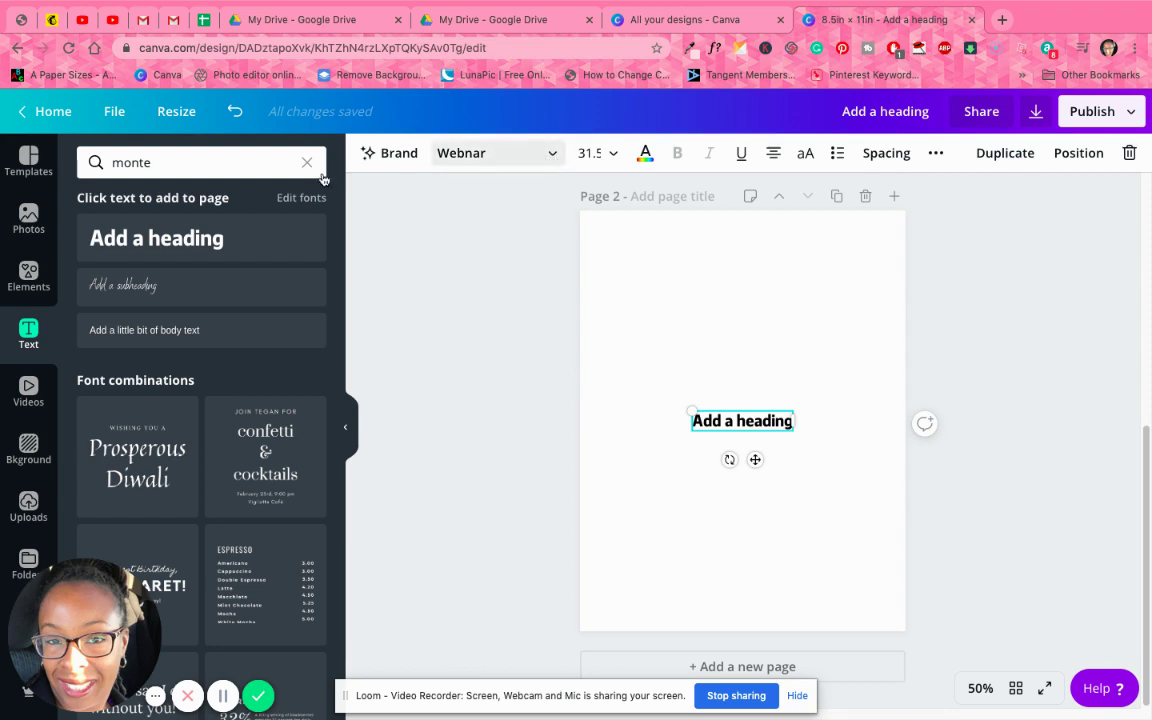
# Set the heading font to Montserrat and delete its placeholder text.
pyautogui.click(445, 153)
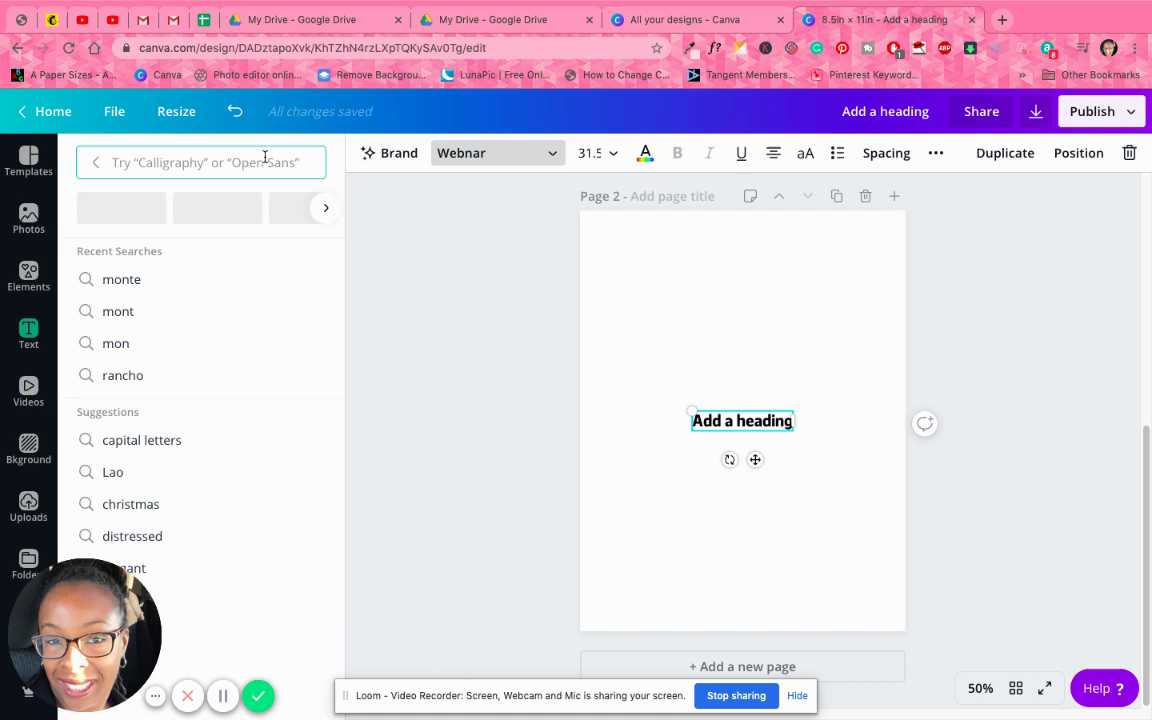
pyautogui.write('montes')
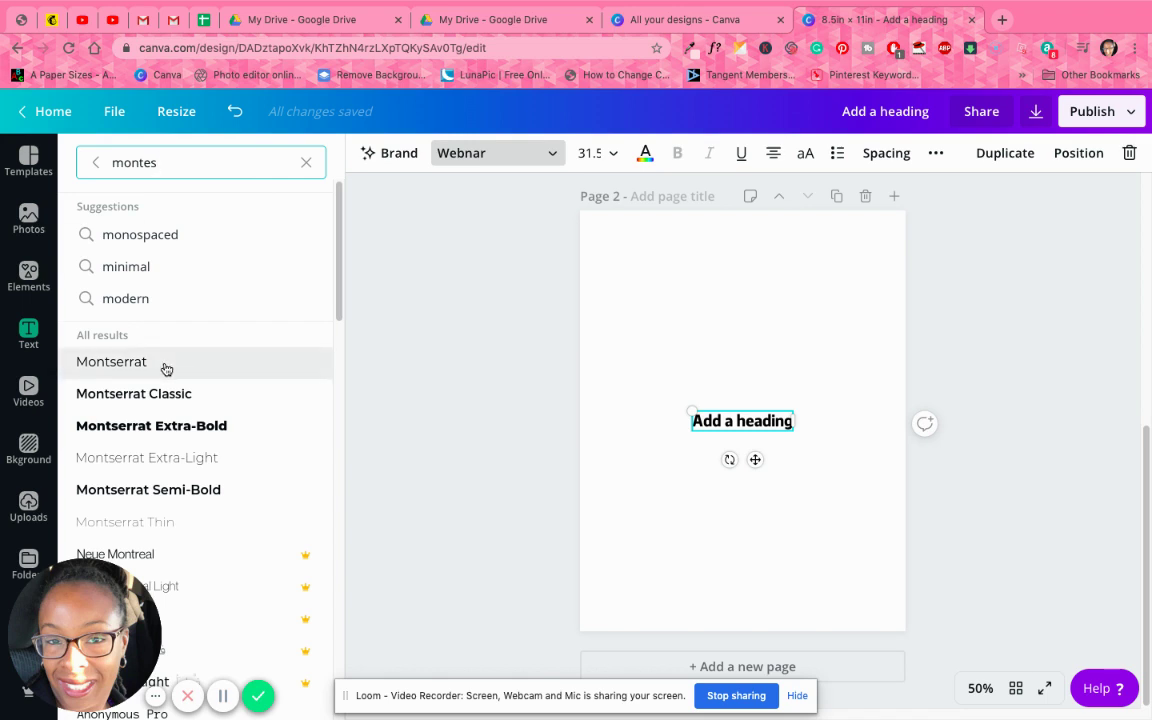
pyautogui.click(166, 369)
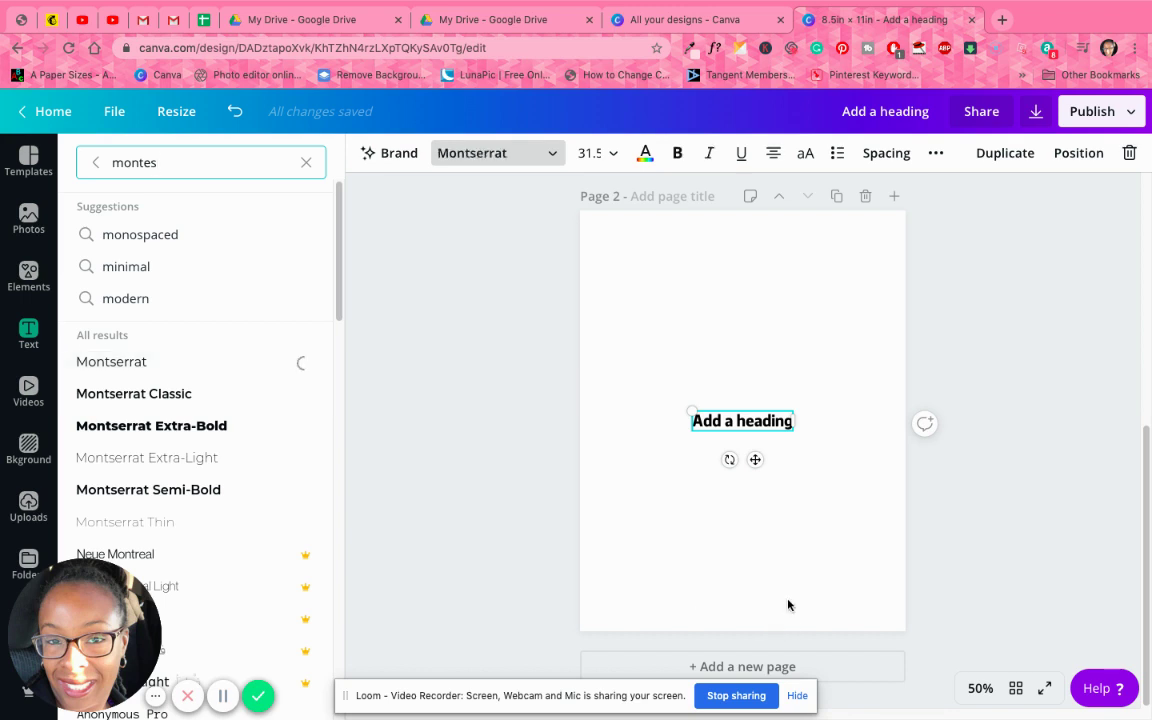
pyautogui.doubleClick(776, 421)
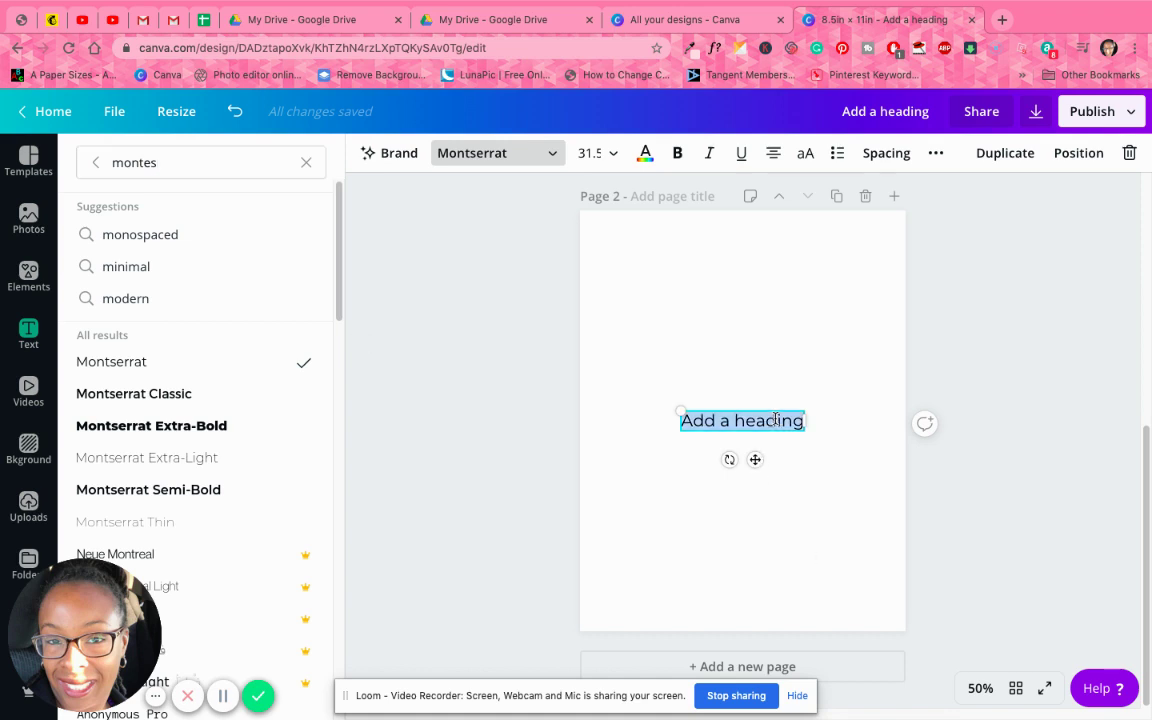
pyautogui.press('BackSpace')
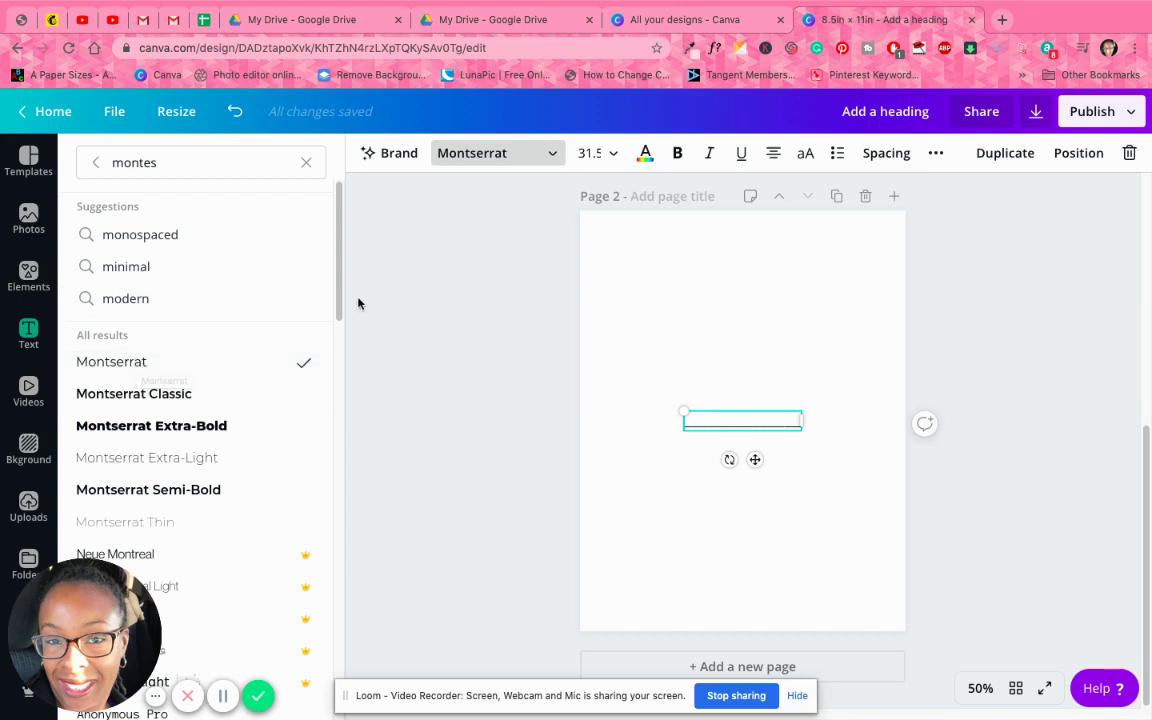
pyautogui.press('Escape')
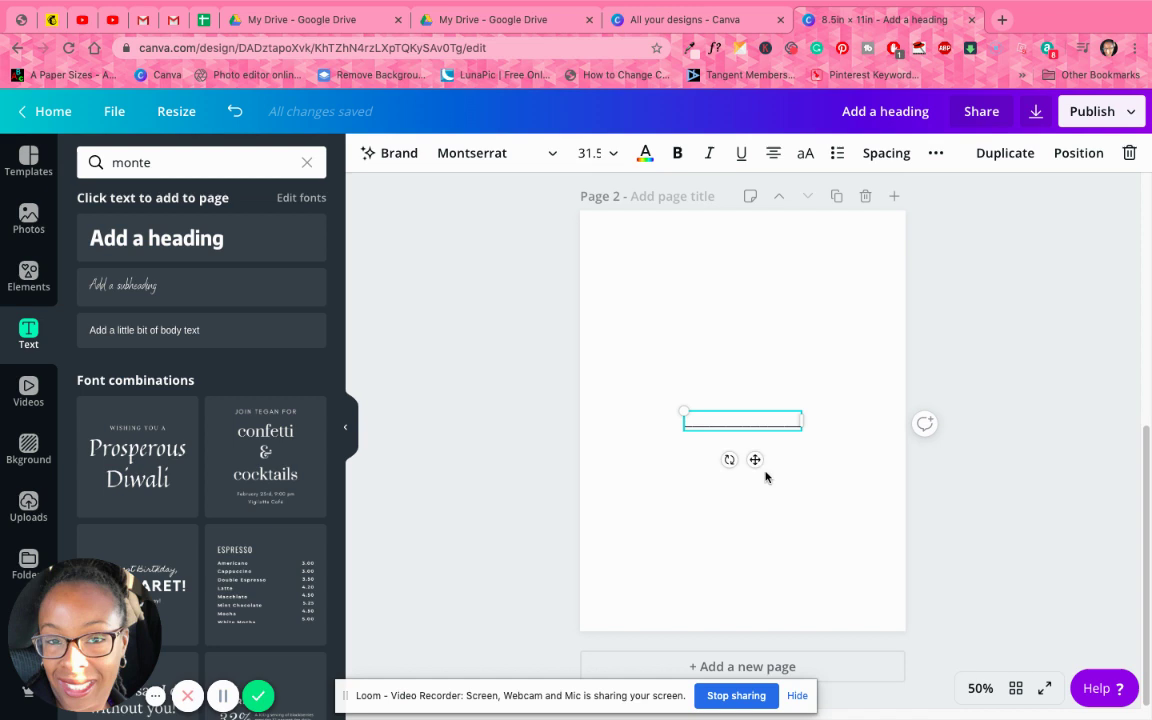
# Move the underlined text box to the top-left of page 2 and widen it across the page.
pyautogui.moveTo(755, 459); pyautogui.dragTo(683, 291)
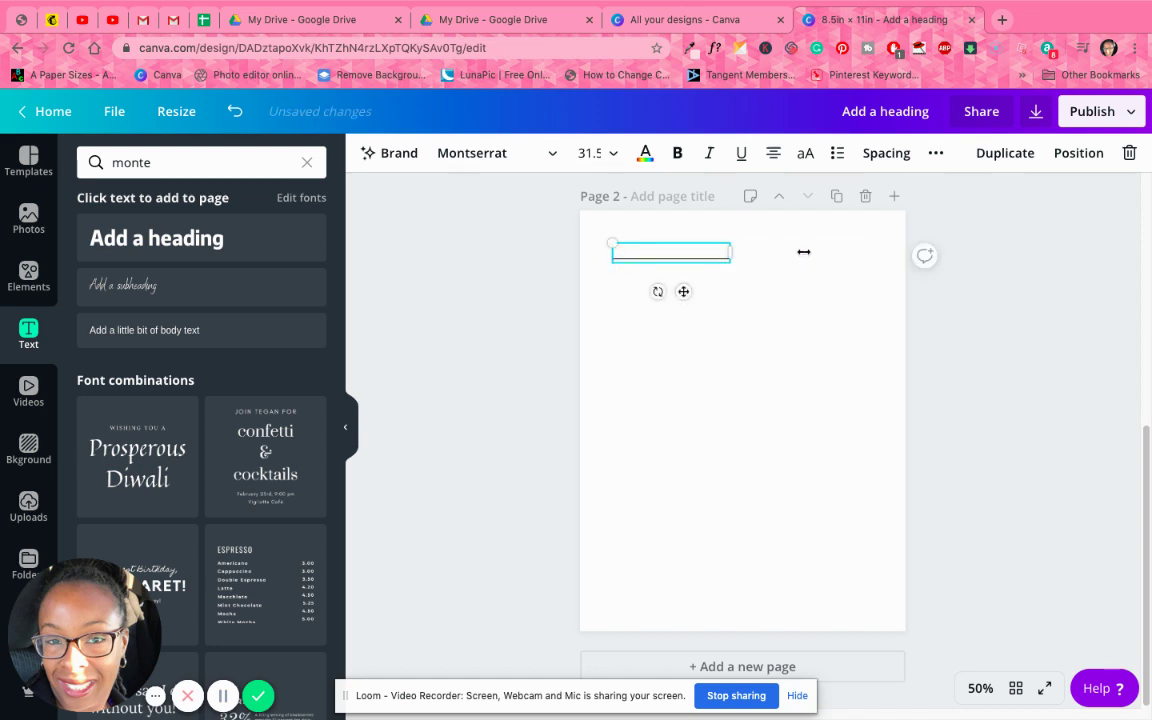
pyautogui.moveTo(803, 252); pyautogui.dragTo(872, 255)
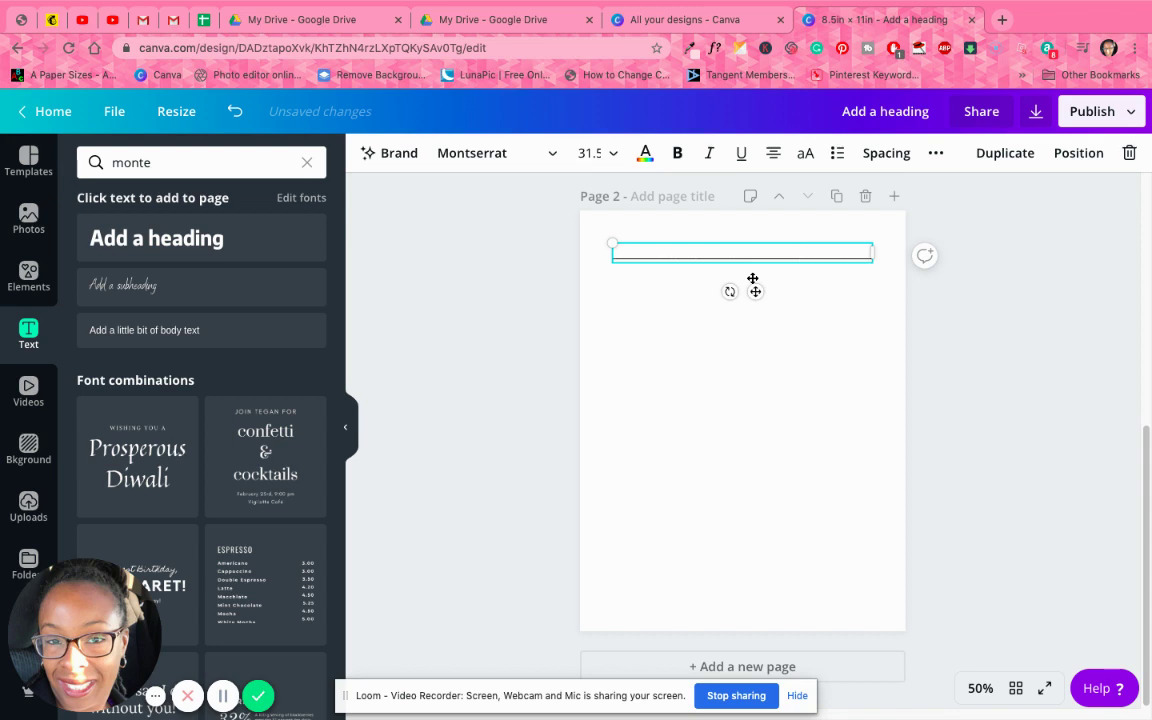
pyautogui.click(962, 364)
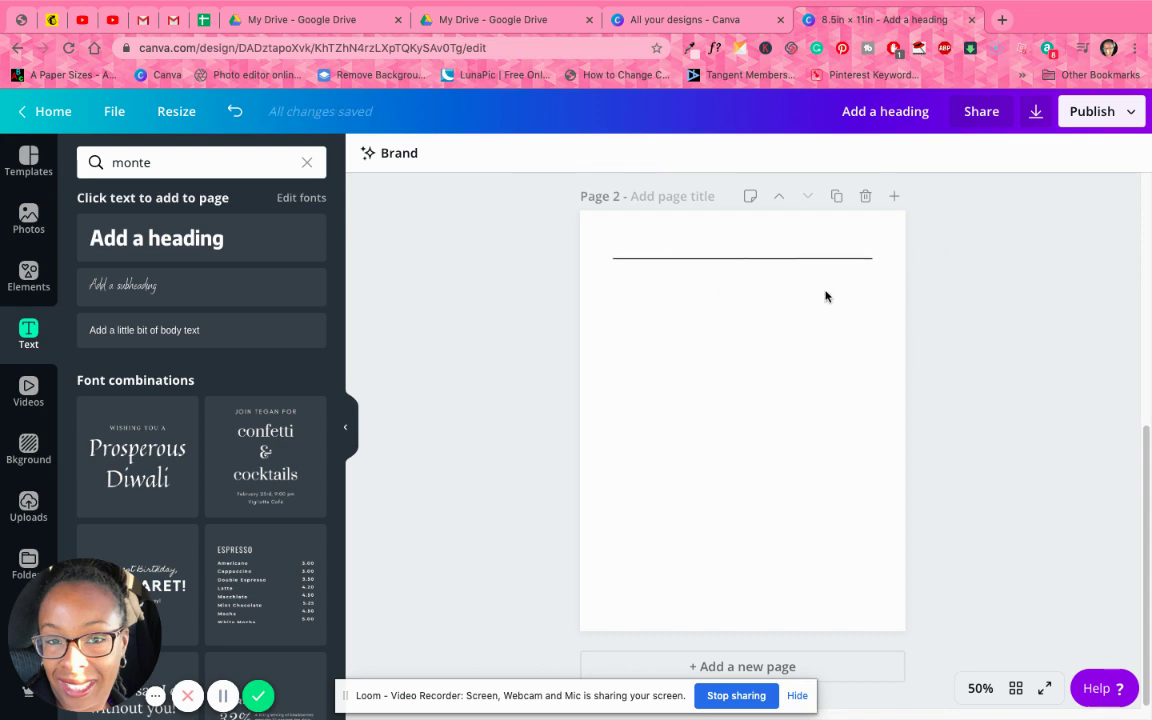
pyautogui.click(787, 257)
# Duplicate the line into extra copies and drag them lower down the page.
pyautogui.click(988, 153)
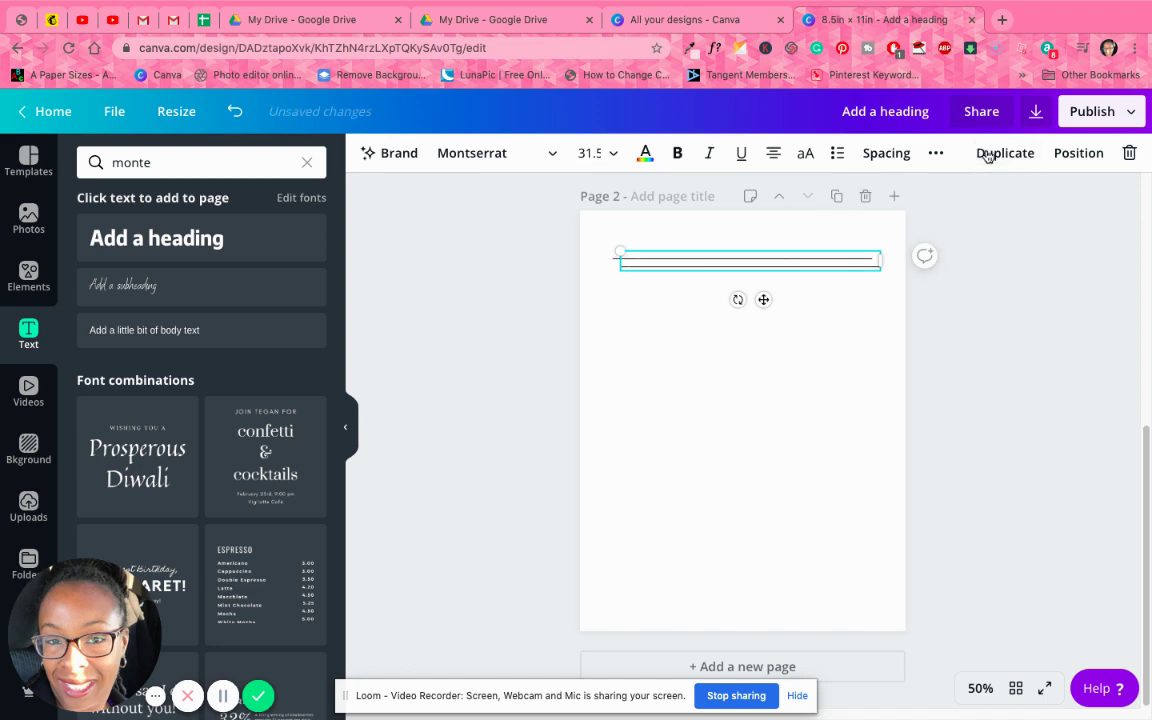
pyautogui.click(995, 153)
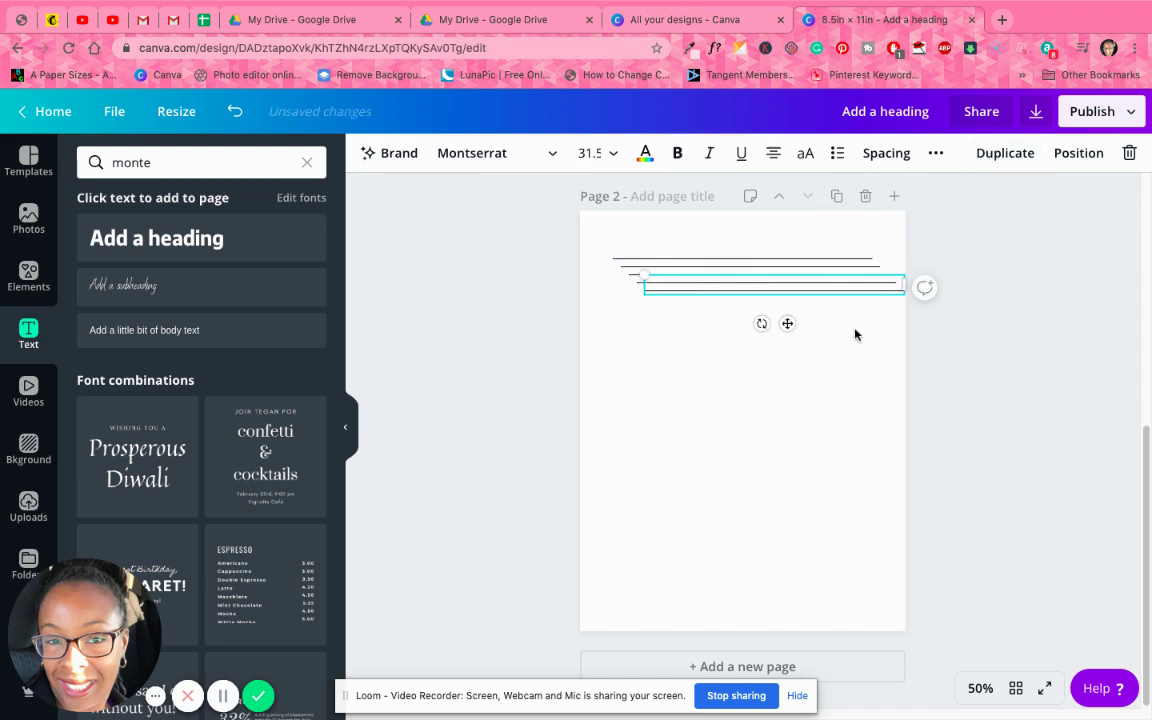
pyautogui.moveTo(789, 321); pyautogui.dragTo(773, 453)
pyautogui.click(753, 288)
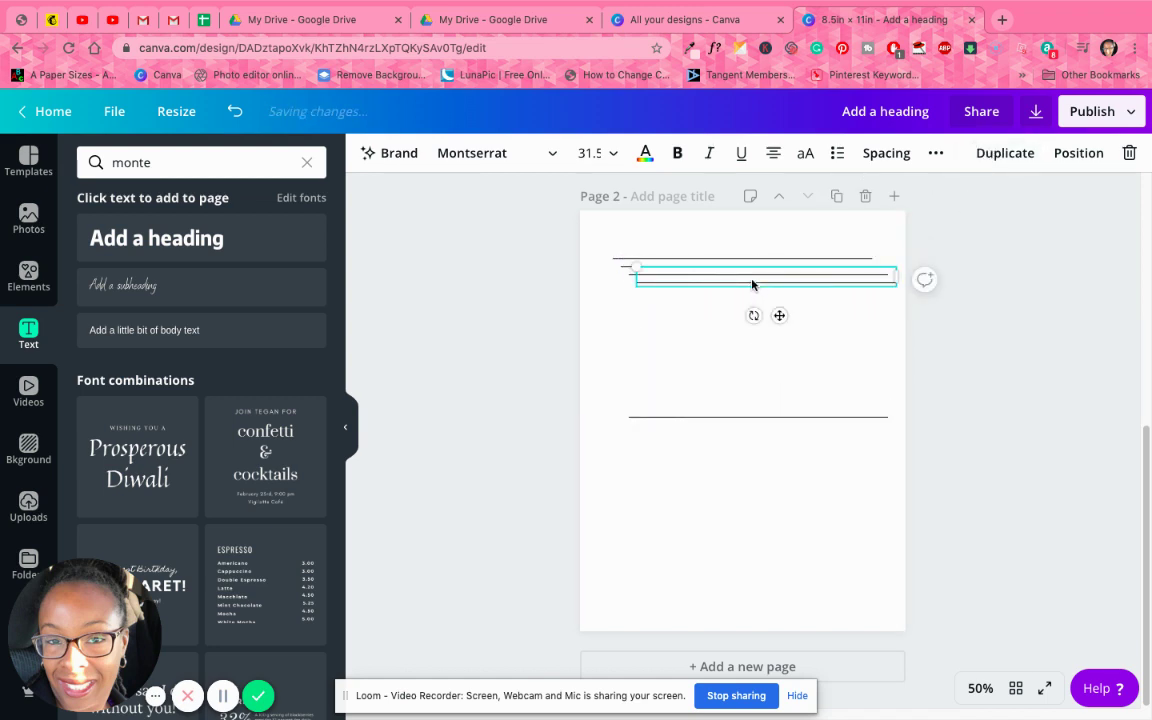
pyautogui.moveTo(779, 315); pyautogui.dragTo(768, 415)
pyautogui.click(745, 275)
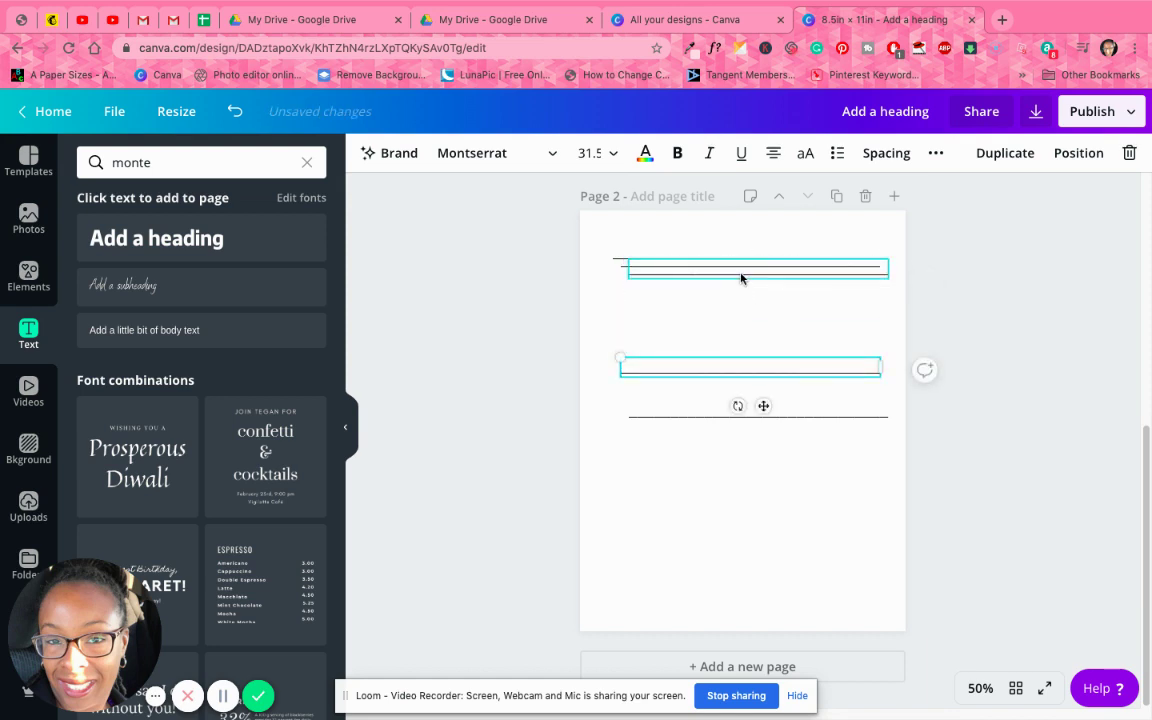
pyautogui.moveTo(772, 306)
pyautogui.mouseDown()
pyautogui.moveTo(761, 352)
pyautogui.moveTo(756, 308)
pyautogui.mouseUp()
pyautogui.click(748, 265)
# Stack the third, fourth and fifth lines evenly beneath the top two, then select all five.
pyautogui.click(985, 342)
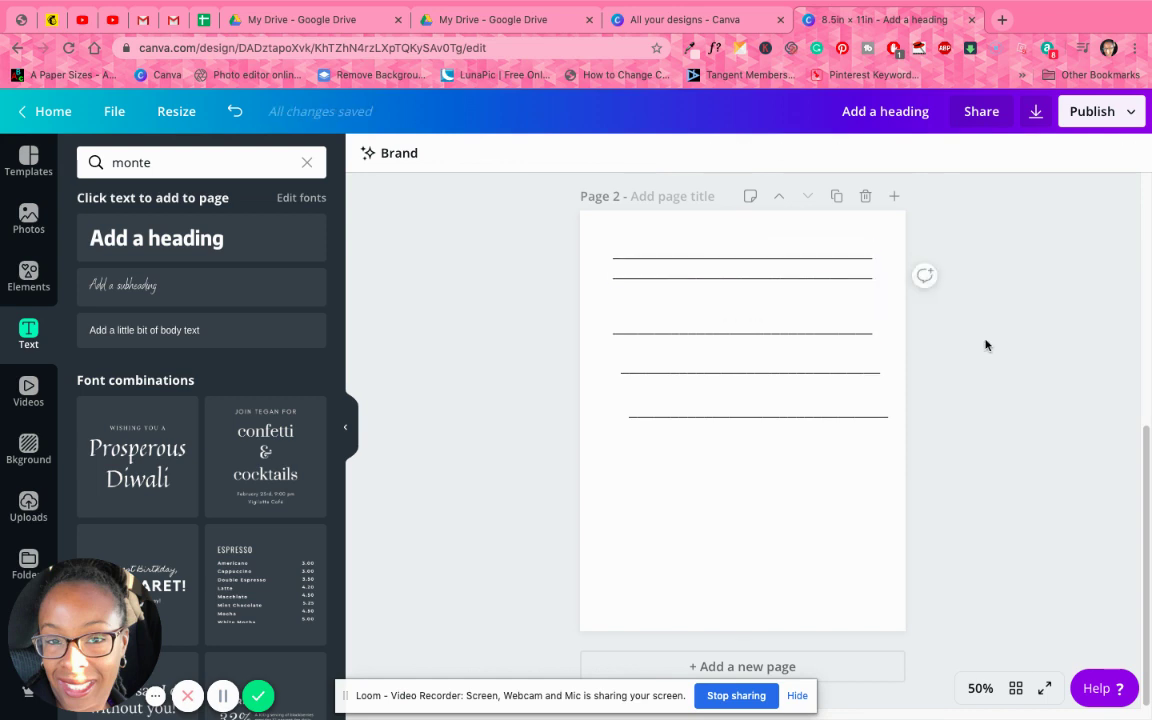
pyautogui.click(812, 334)
pyautogui.moveTo(757, 366); pyautogui.dragTo(753, 327)
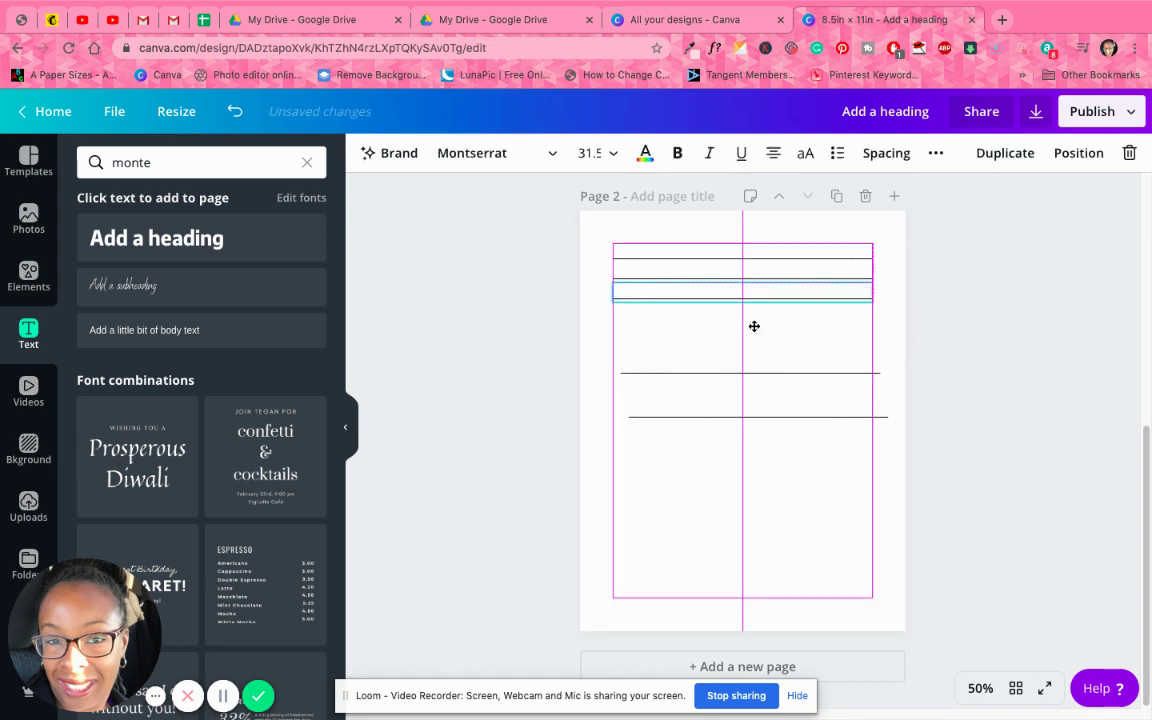
pyautogui.click(788, 374)
pyautogui.moveTo(763, 405); pyautogui.dragTo(750, 352)
pyautogui.click(795, 414)
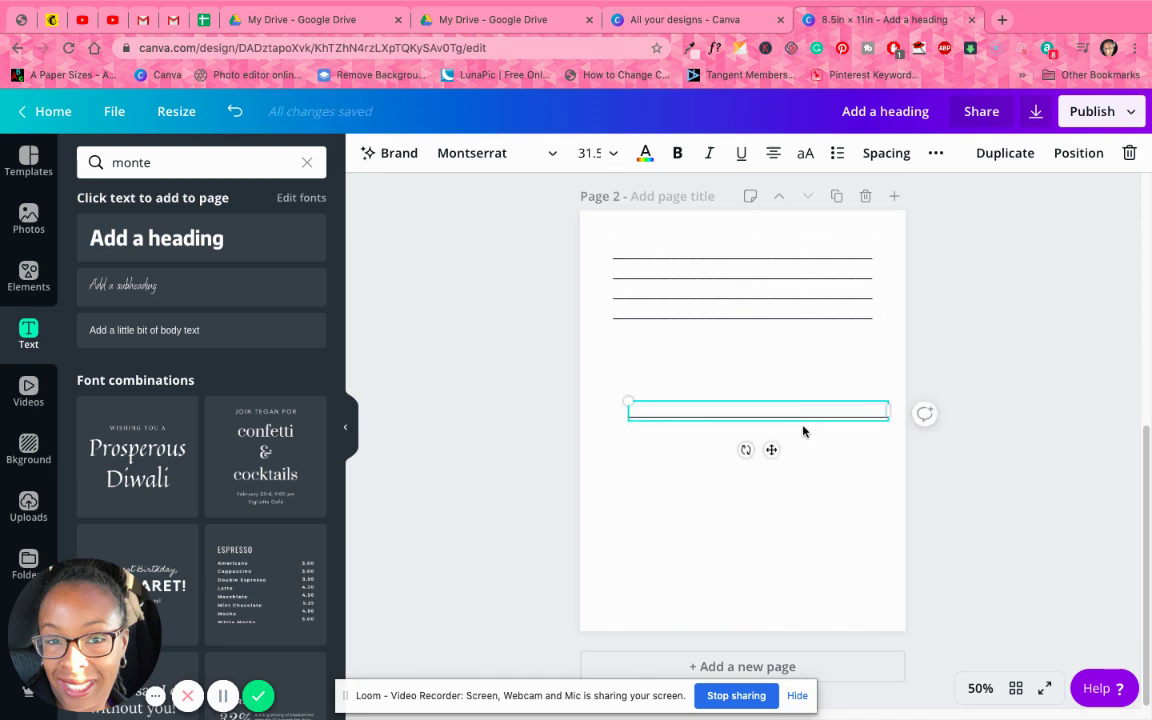
pyautogui.moveTo(769, 446); pyautogui.dragTo(756, 371)
pyautogui.moveTo(838, 237); pyautogui.dragTo(841, 370)
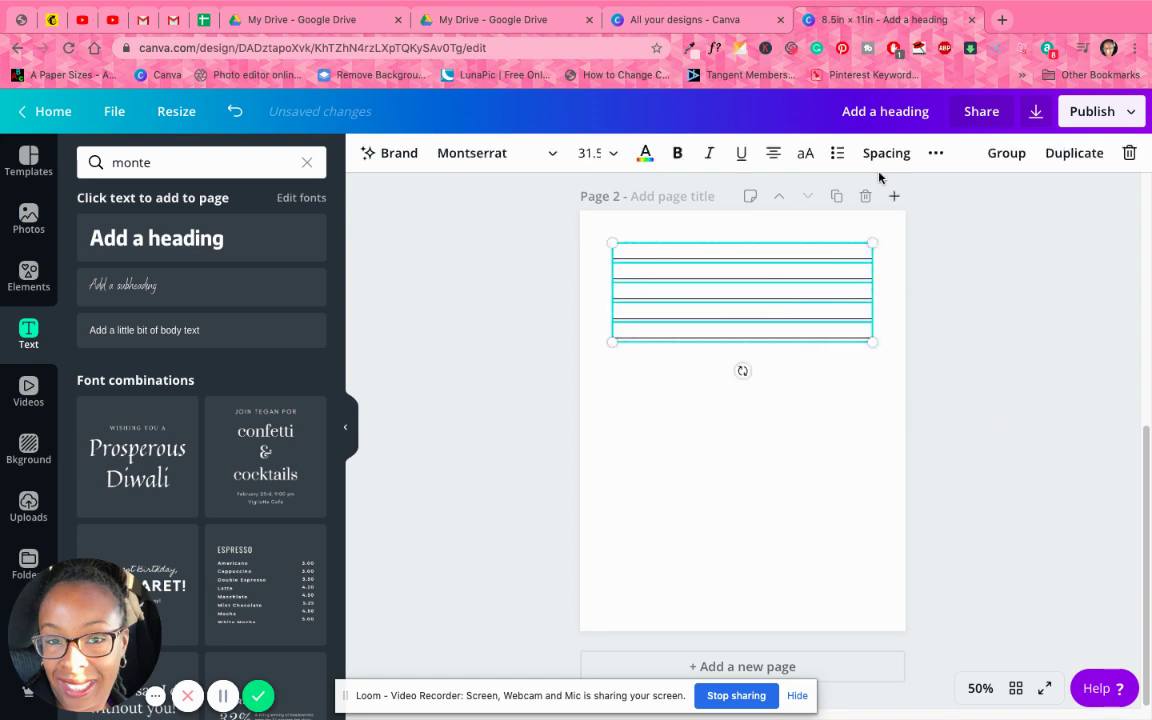
# Group the five lines, then place a duplicate of the group below the originals.
pyautogui.click(1007, 153)
pyautogui.click(884, 156)
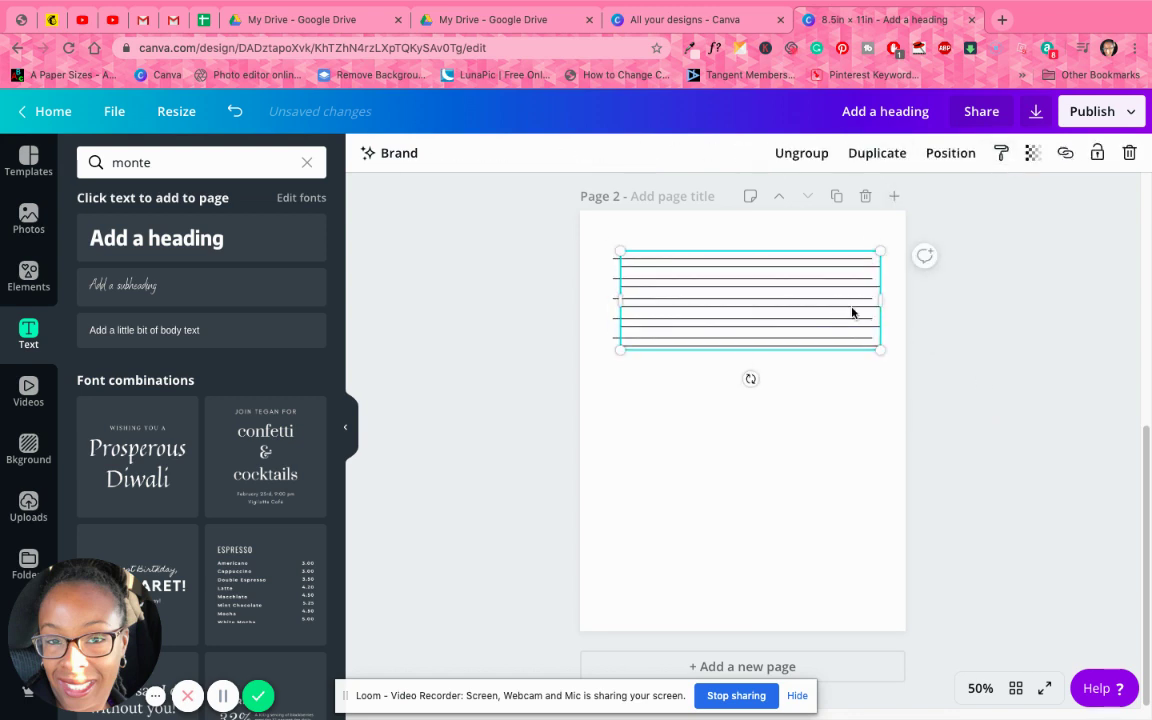
pyautogui.moveTo(823, 318); pyautogui.dragTo(822, 409)
pyautogui.click(812, 414)
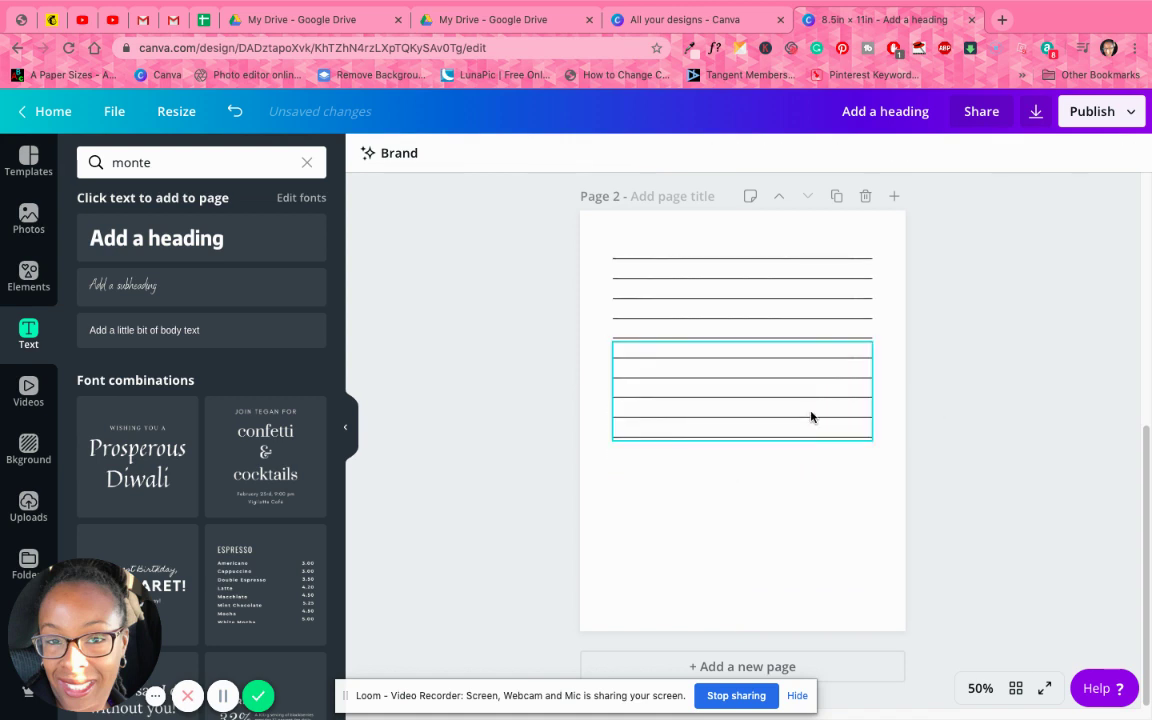
pyautogui.click(999, 153)
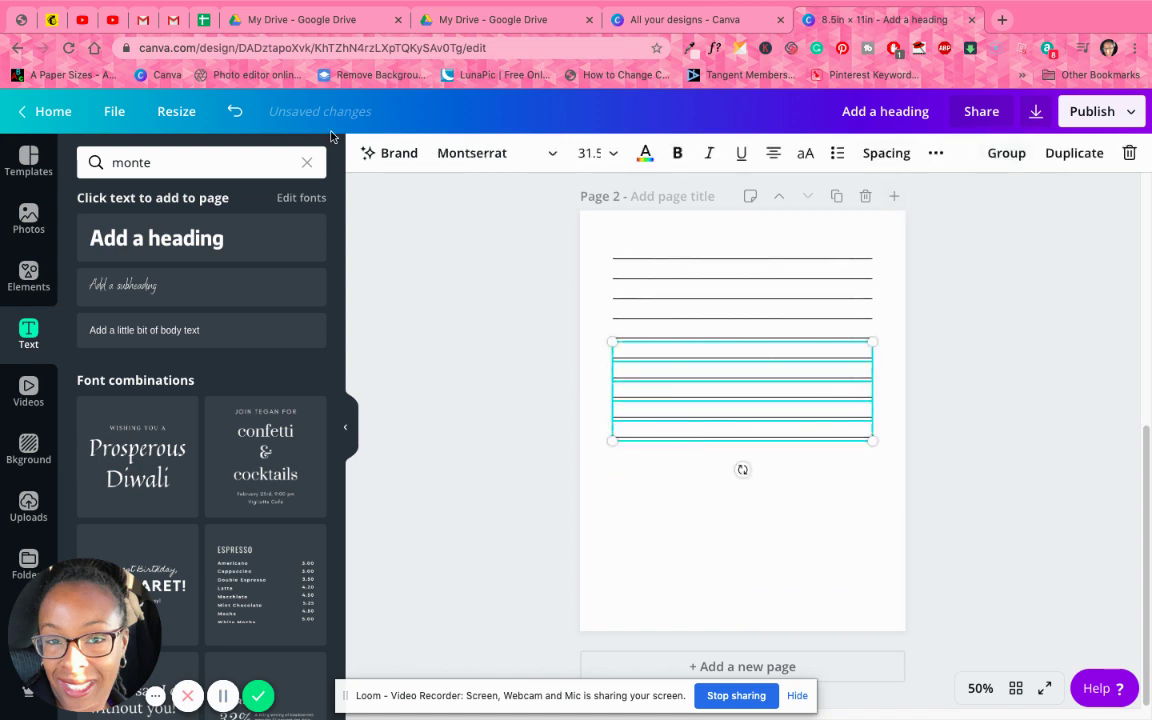
pyautogui.click(235, 112)
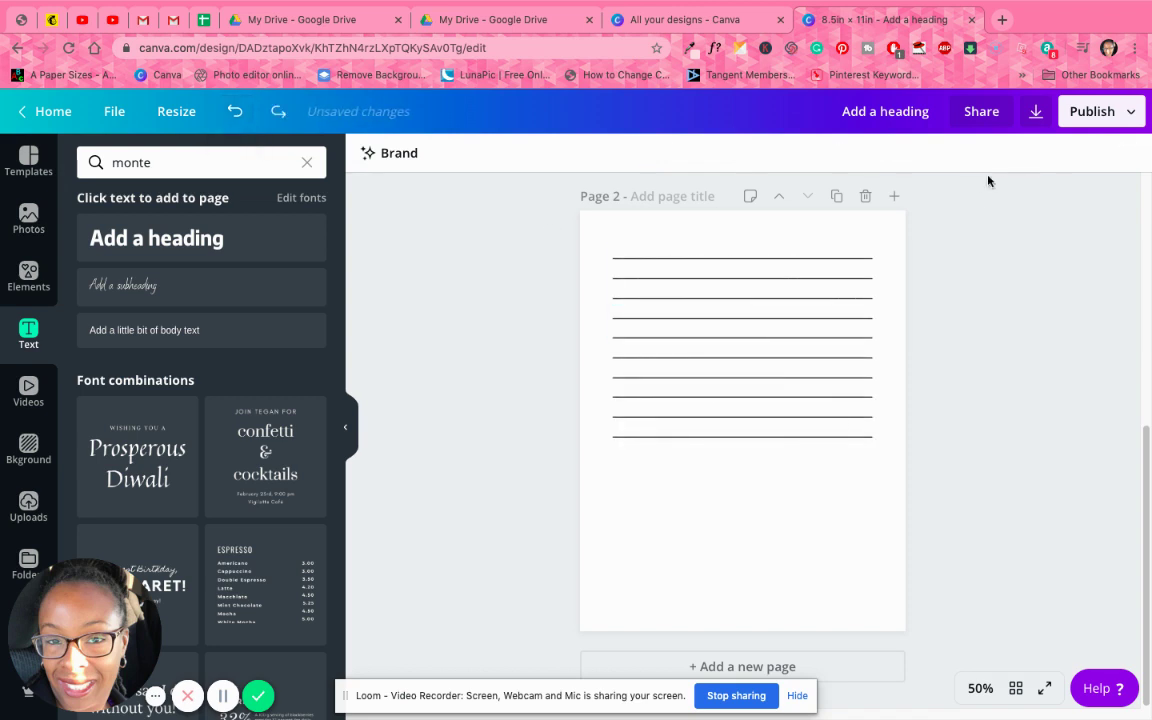
# Add another copy of the line group lower down, ungroup it, and select its last three lines.
pyautogui.click(1075, 153)
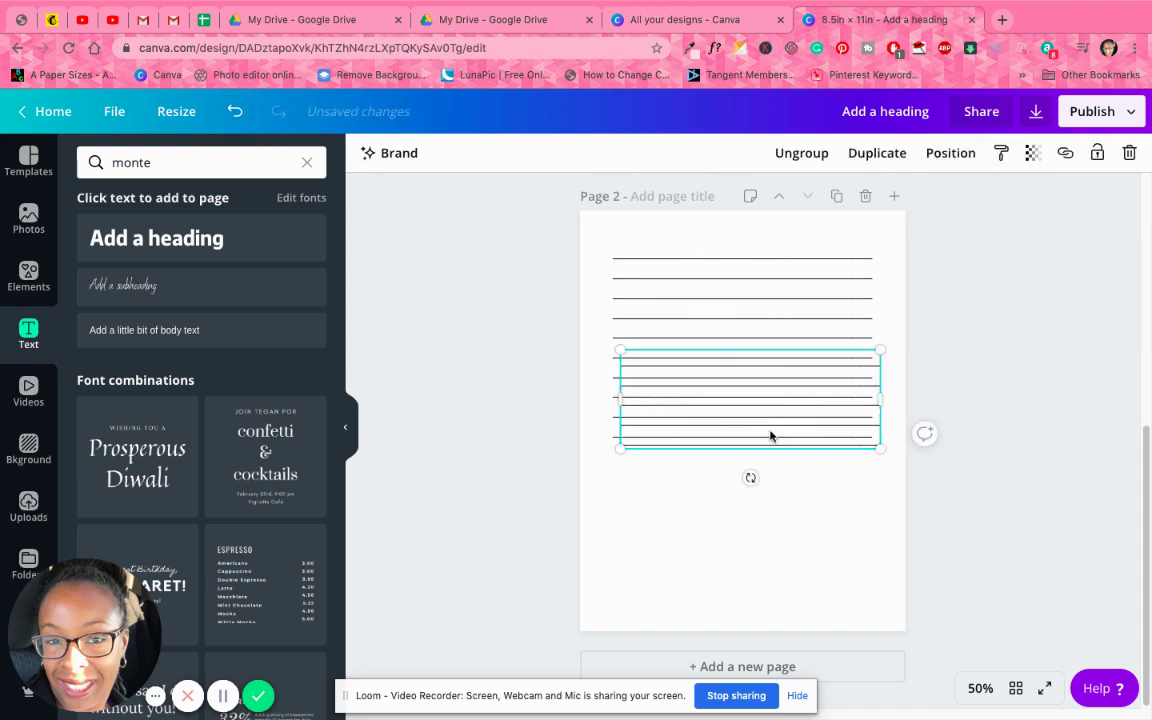
pyautogui.moveTo(771, 437); pyautogui.dragTo(762, 498)
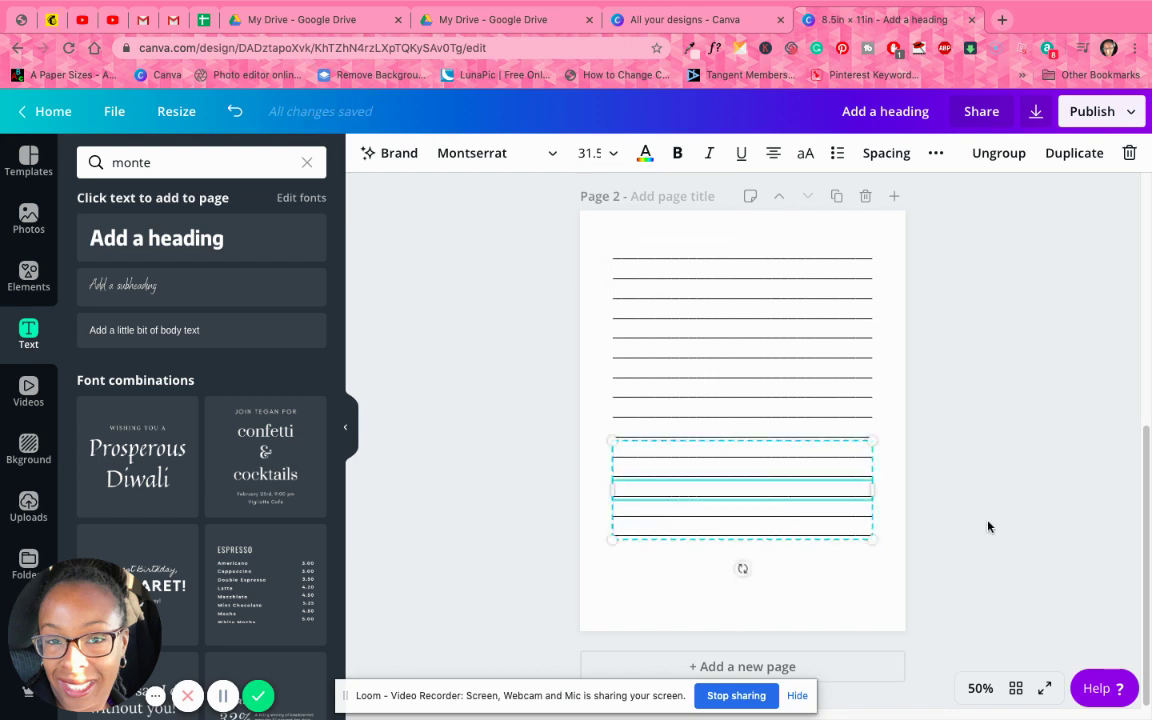
pyautogui.click(998, 153)
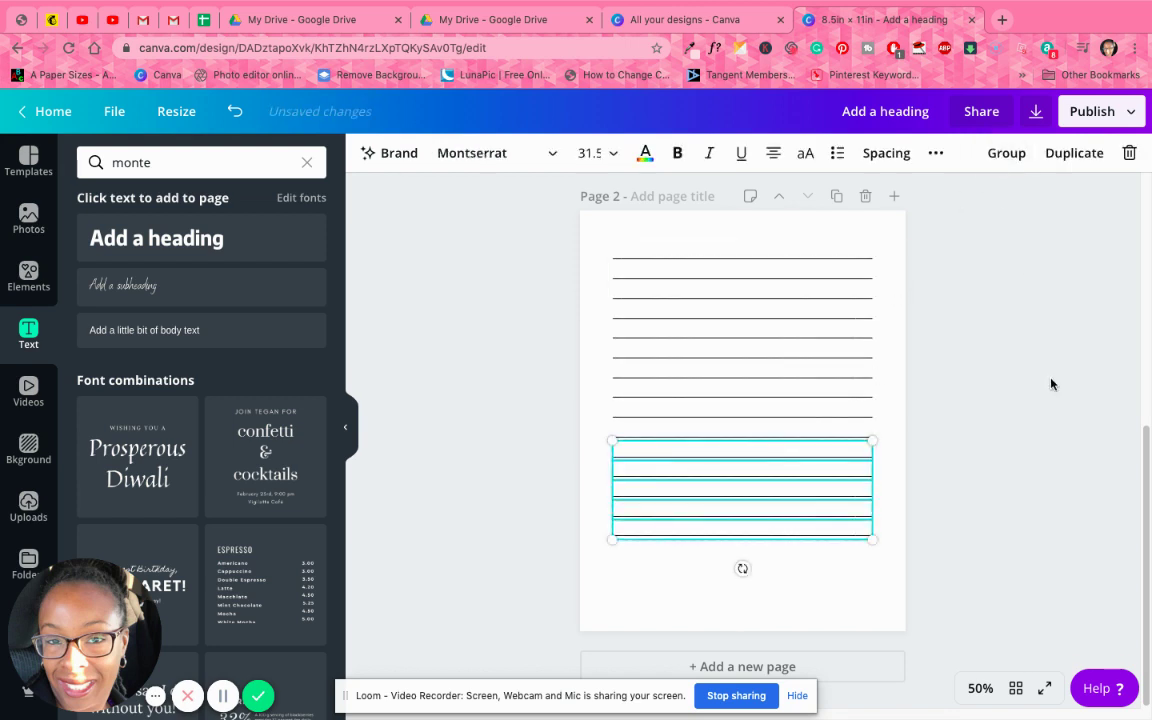
pyautogui.click(580, 477)
pyautogui.moveTo(656, 529); pyautogui.dragTo(662, 552)
pyautogui.moveTo(596, 496); pyautogui.dragTo(676, 566)
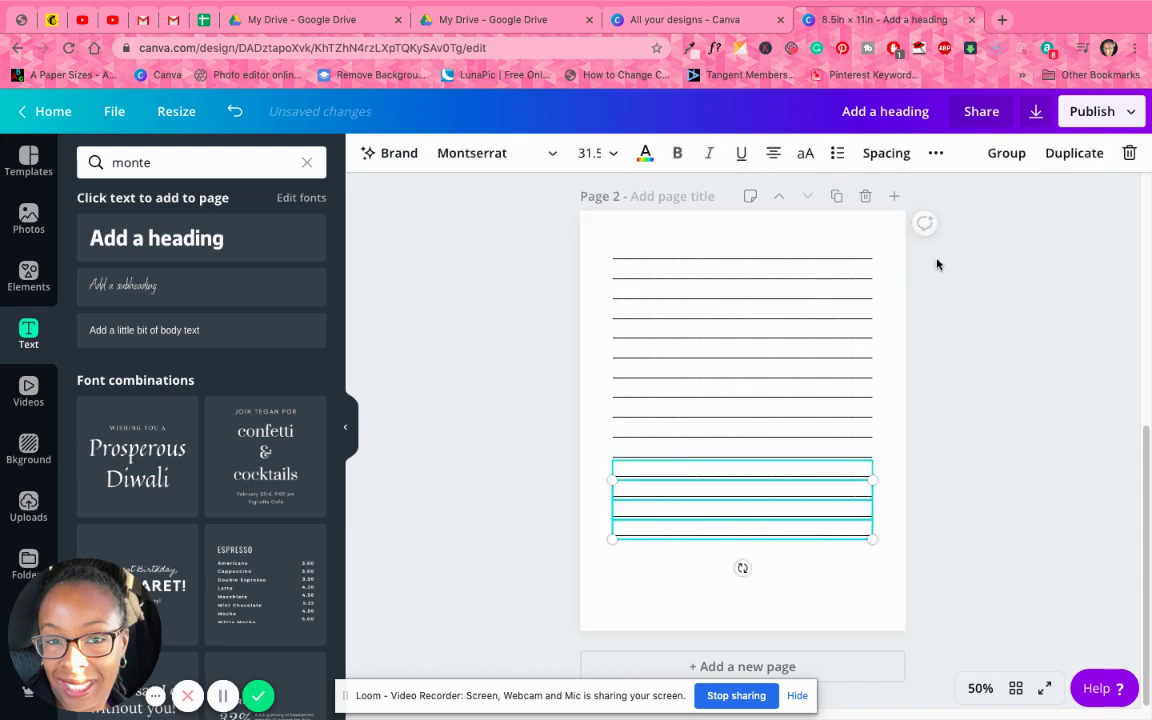
# Copy the last three lines and place them near the bottom of page 2.
pyautogui.click(999, 155)
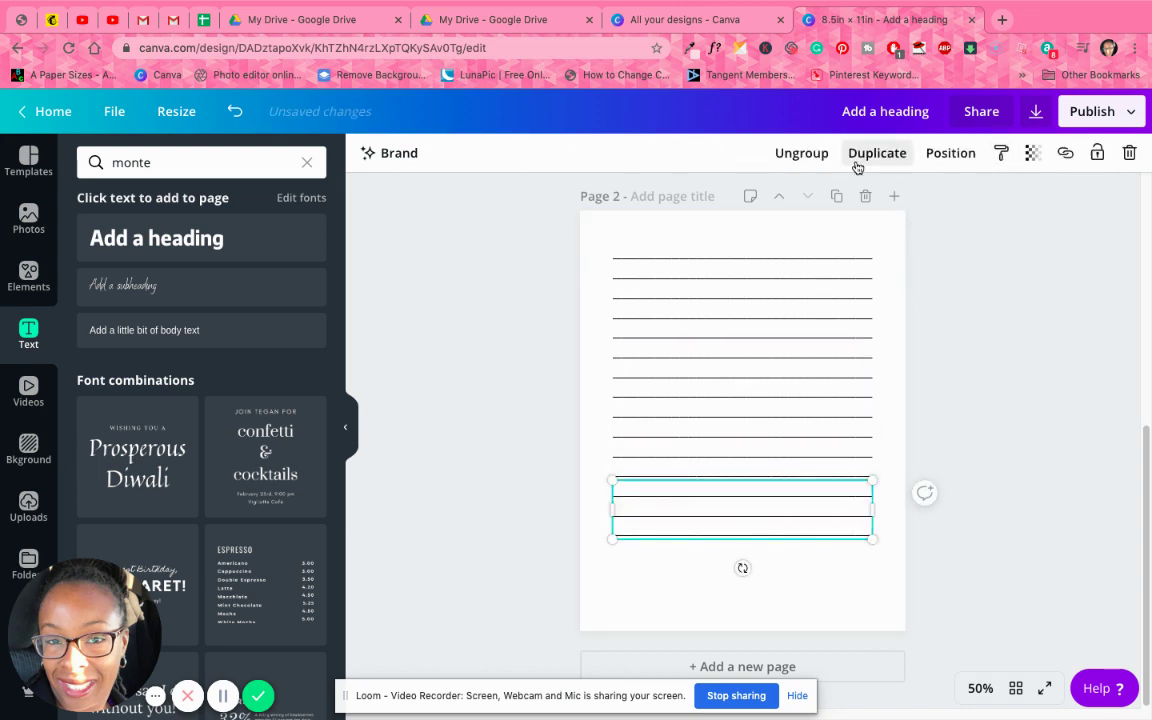
pyautogui.moveTo(722, 500); pyautogui.dragTo(730, 508)
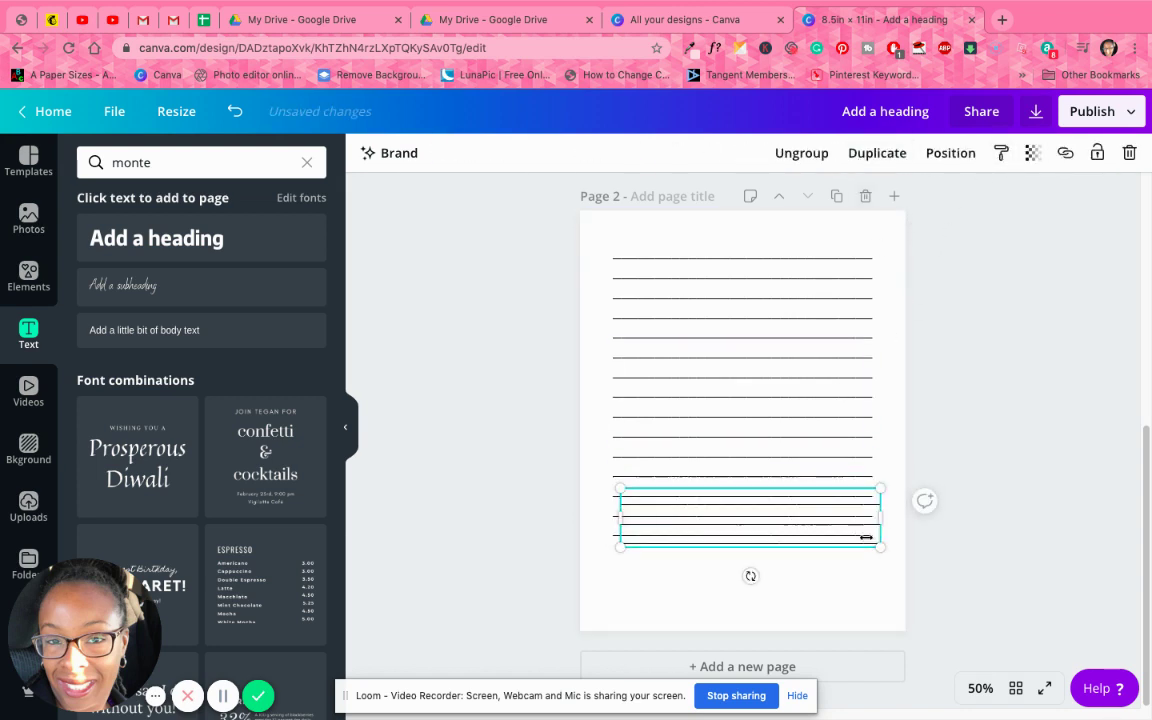
pyautogui.click(764, 576)
pyautogui.moveTo(779, 545); pyautogui.dragTo(764, 579)
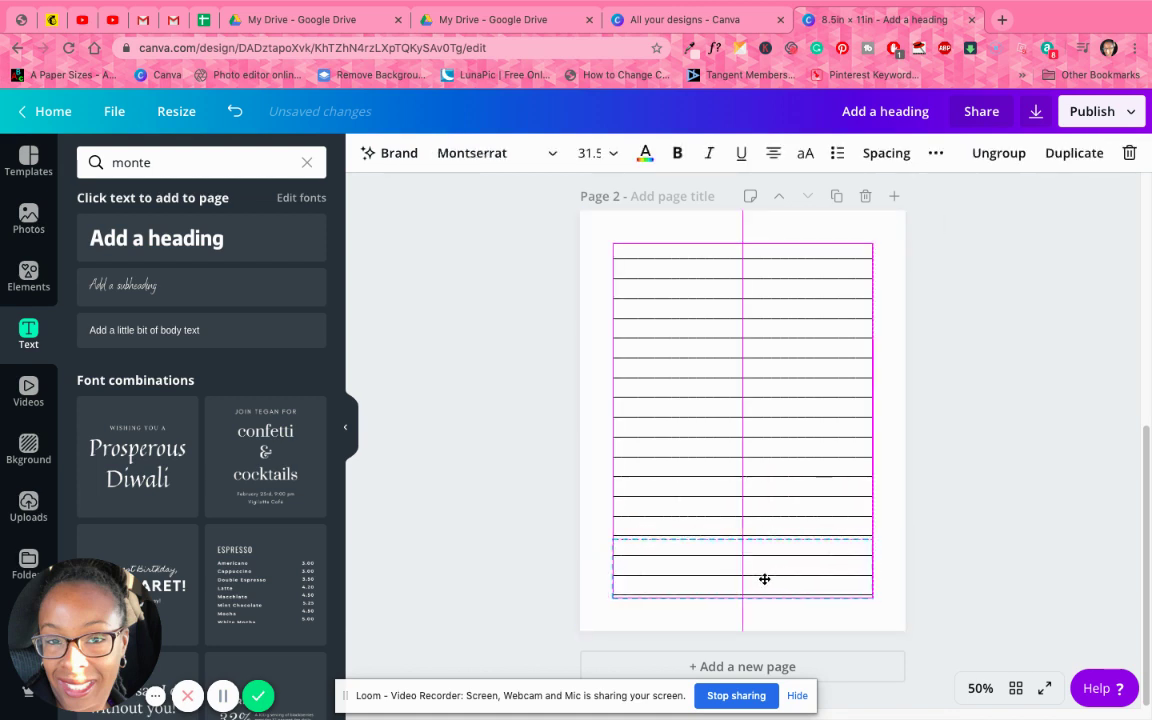
pyautogui.click(1003, 586)
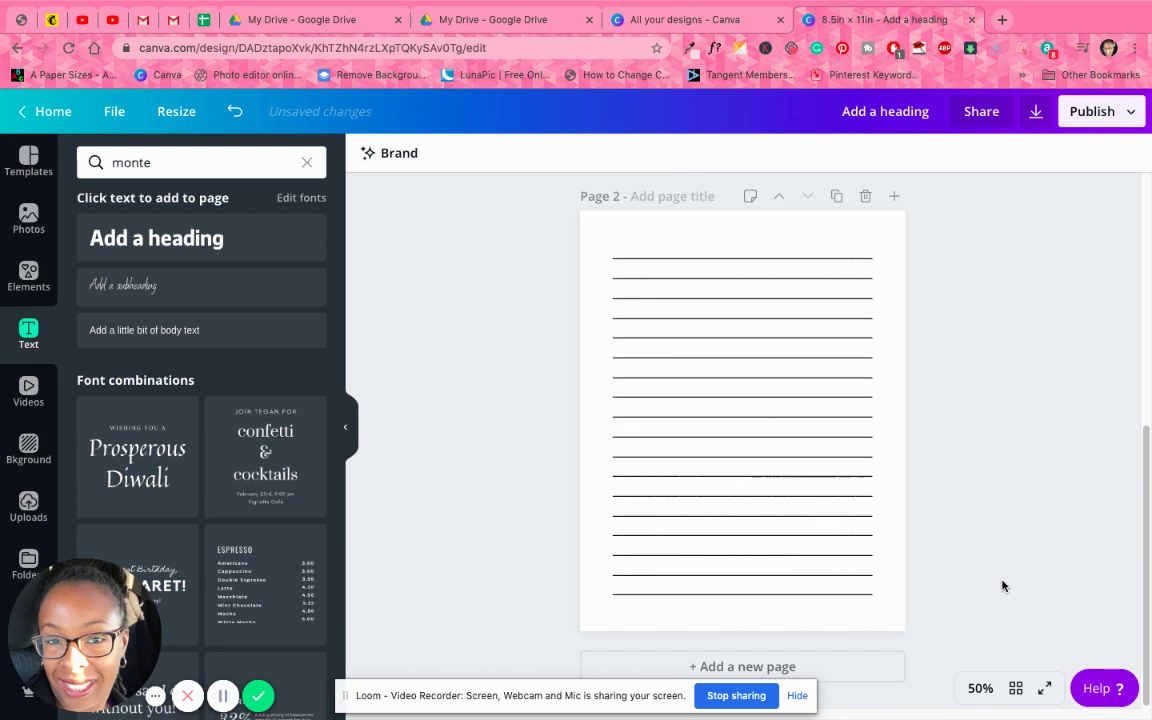
# Delete the old first page and duplicate the lined page in the page grid view.
pyautogui.scroll(5, 1003, 586)
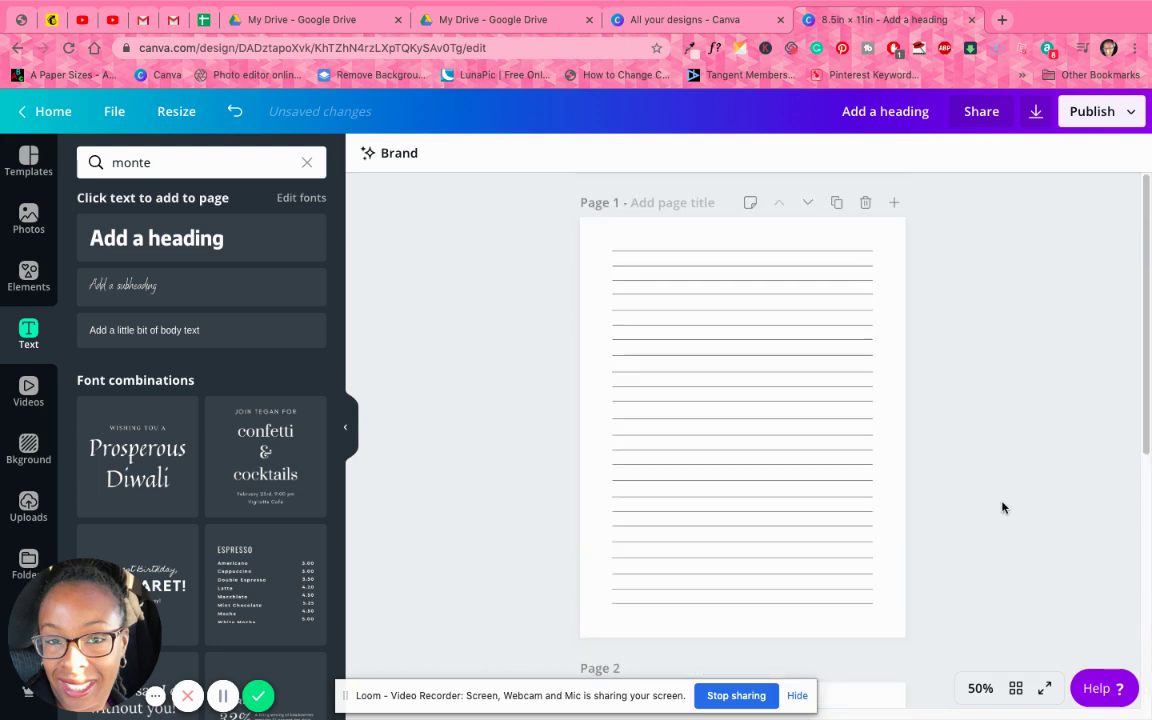
pyautogui.click(866, 203)
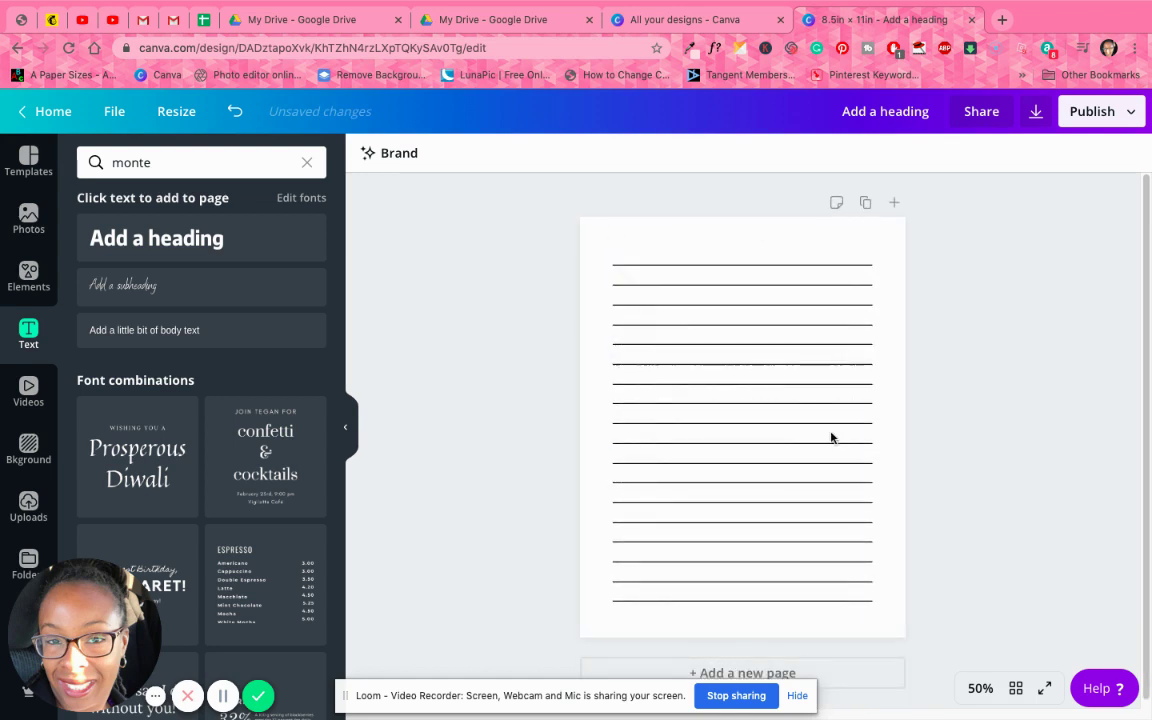
pyautogui.click(1016, 688)
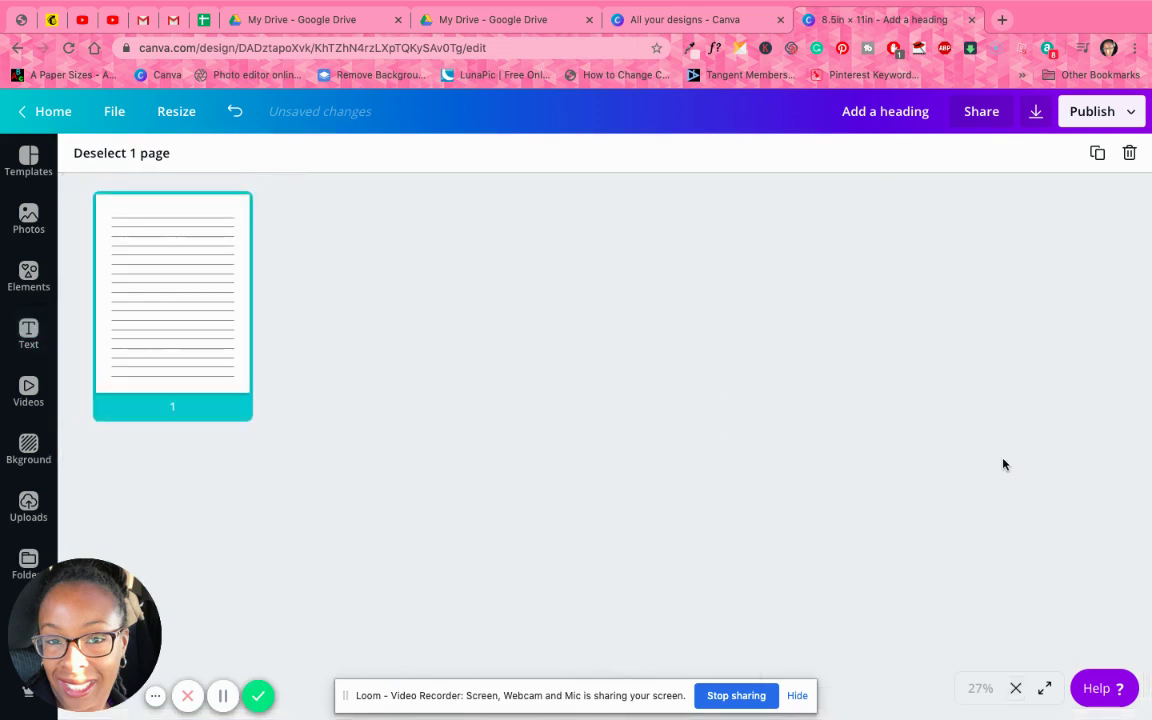
pyautogui.click(1095, 152)
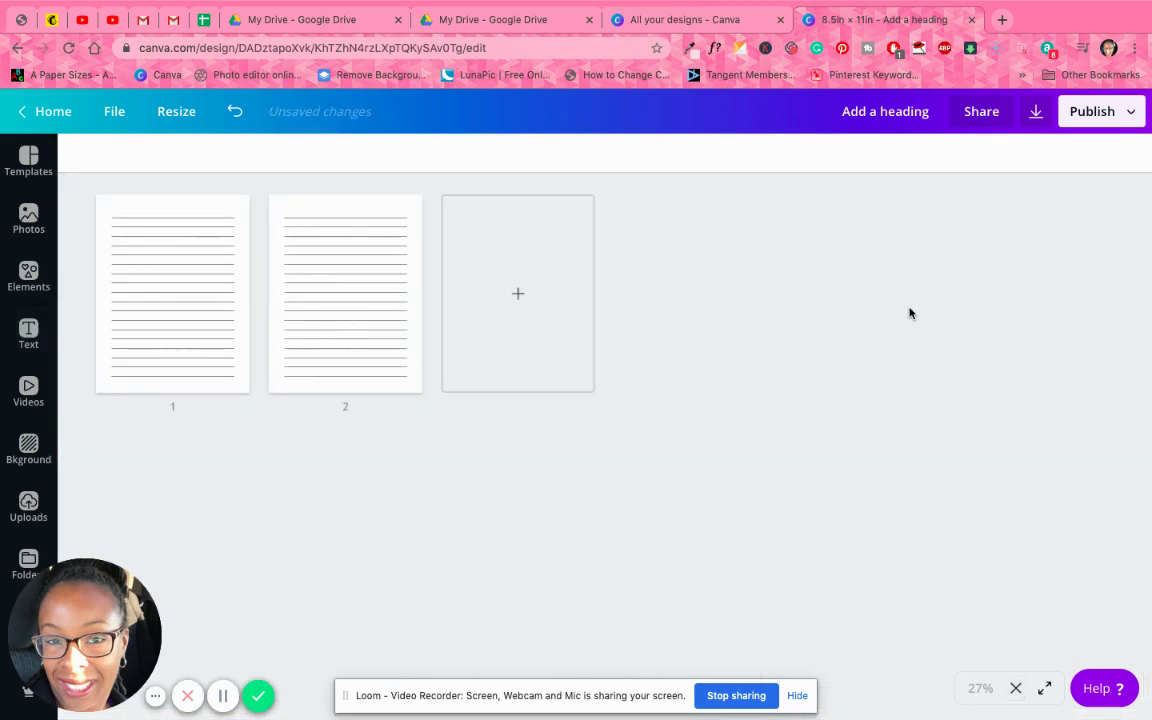
# Double the page count from two to 16 by selecting all pages and duplicating three times.
pyautogui.click(234, 285)
pyautogui.keyDown('shift'); pyautogui.click(329, 304); pyautogui.keyUp('shift')
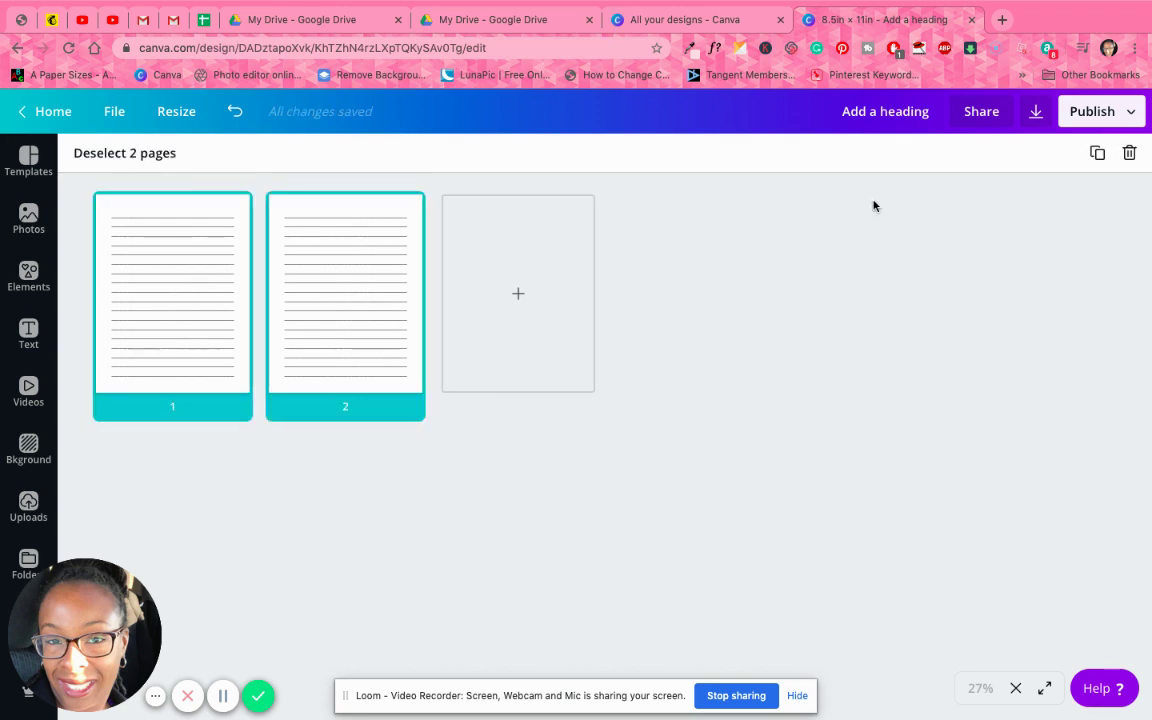
pyautogui.click(1097, 153)
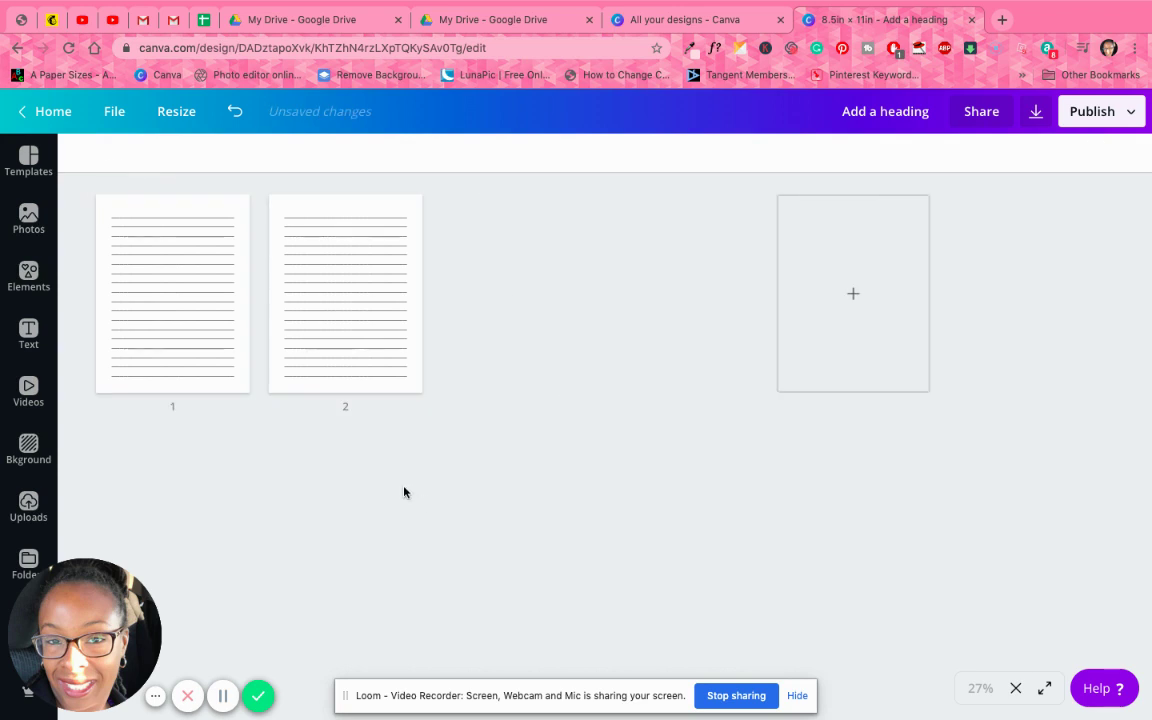
pyautogui.click(172, 298)
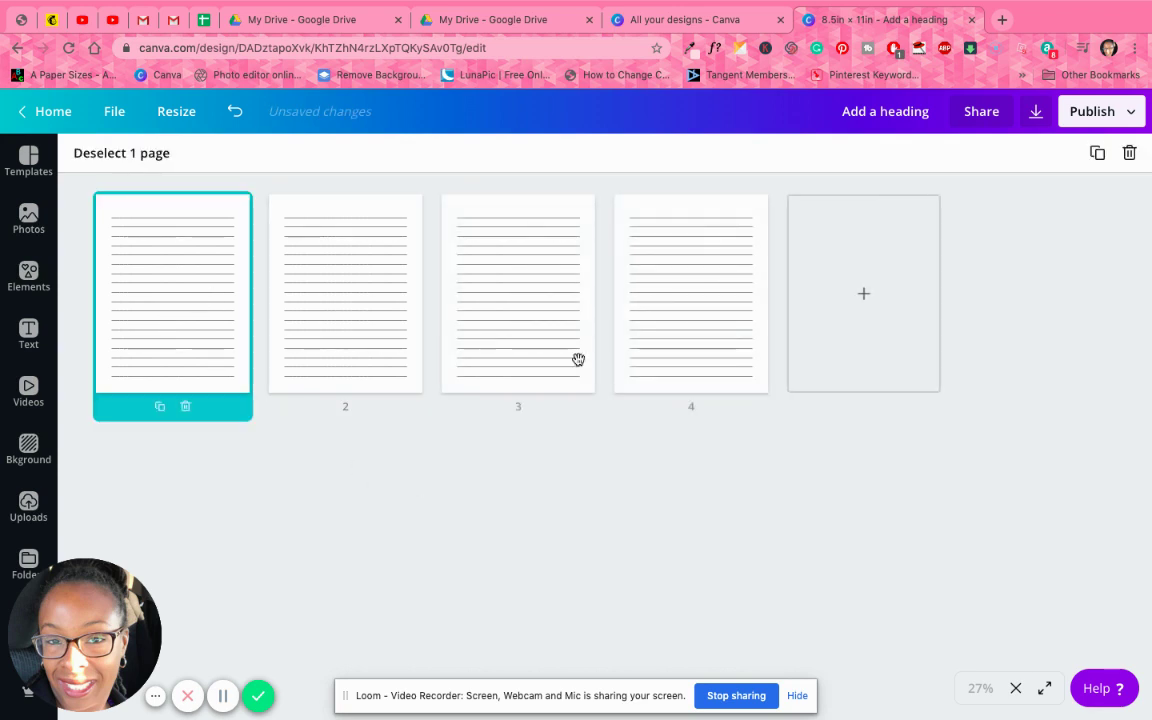
pyautogui.keyDown('shift'); pyautogui.click(705, 333); pyautogui.keyUp('shift')
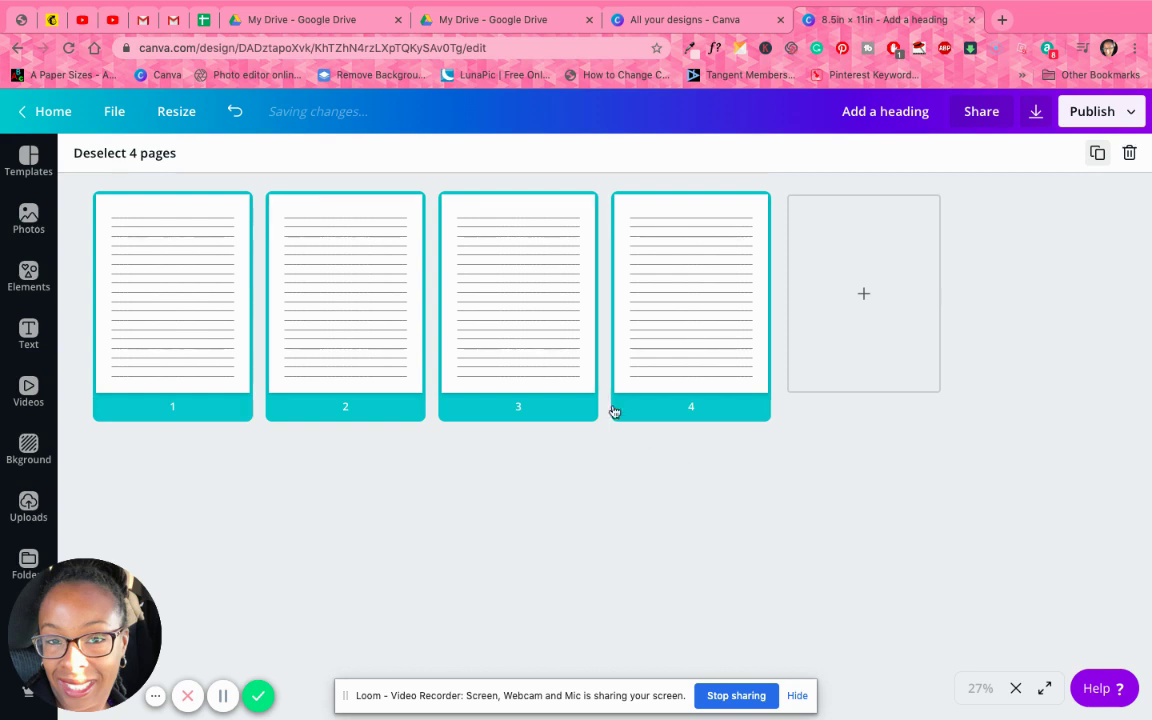
pyautogui.click(144, 252)
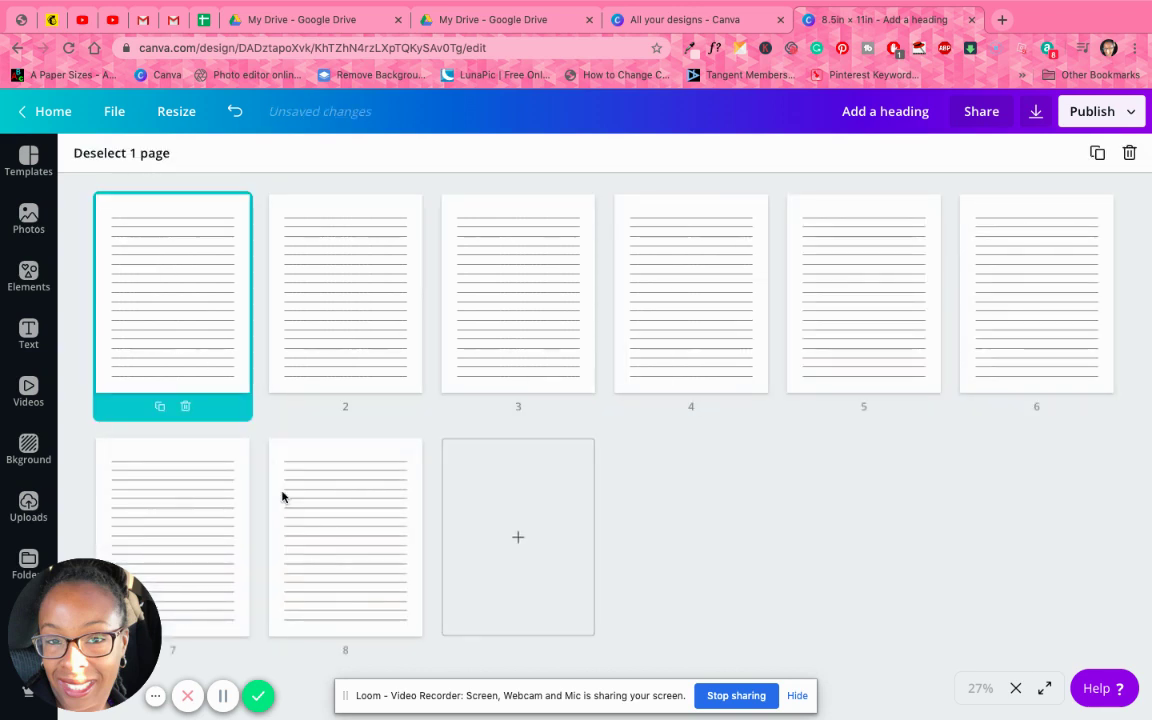
pyautogui.keyDown('shift'); pyautogui.click(407, 494); pyautogui.keyUp('shift')
pyautogui.click(1096, 154)
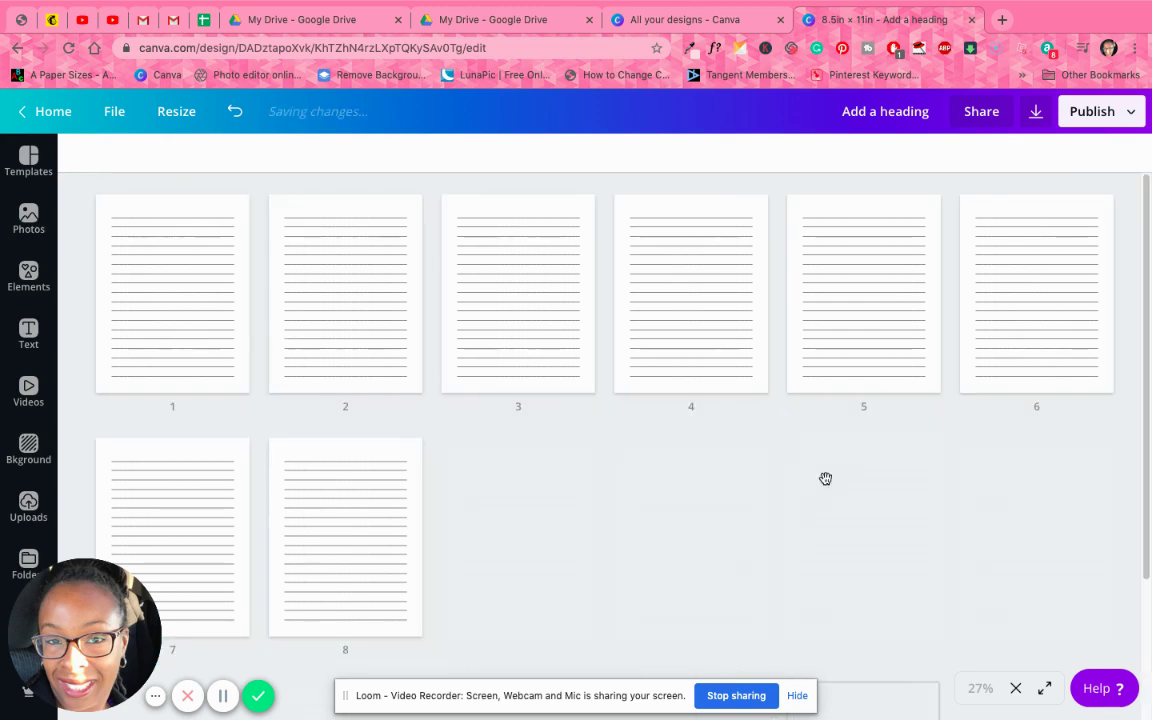
# Select and duplicate all 16 pages, then all 32 pages, reaching 64 lined pages.
pyautogui.click(197, 303)
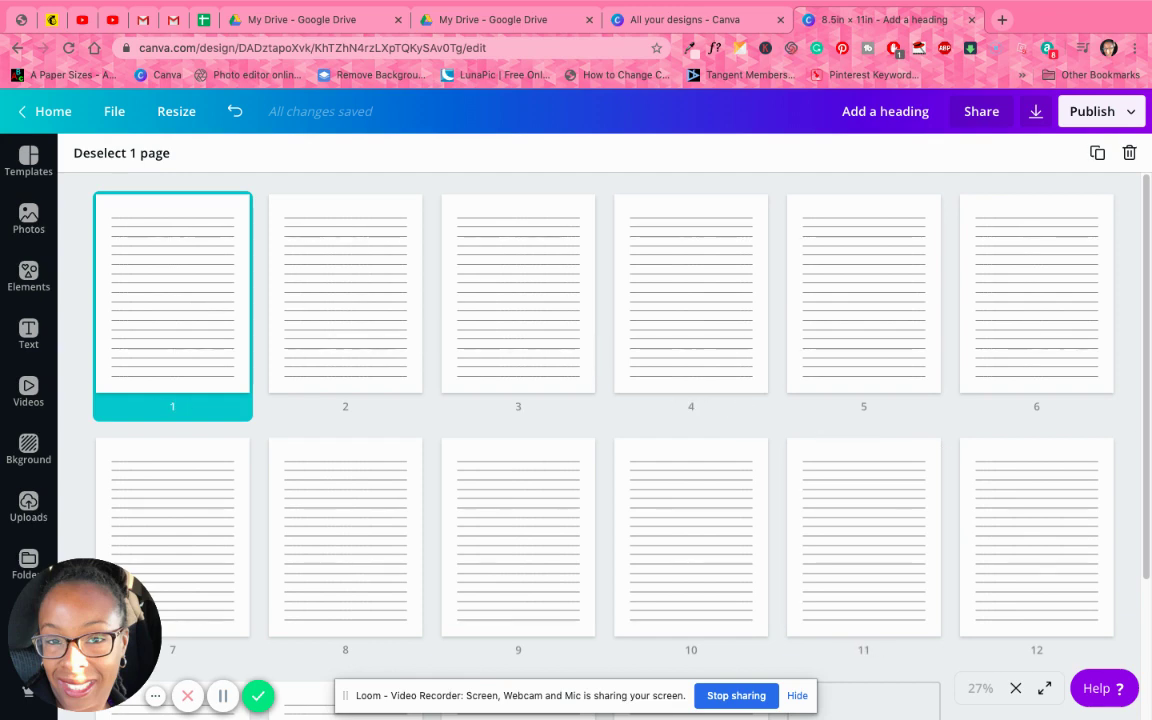
pyautogui.scroll(-4, 760, 590)
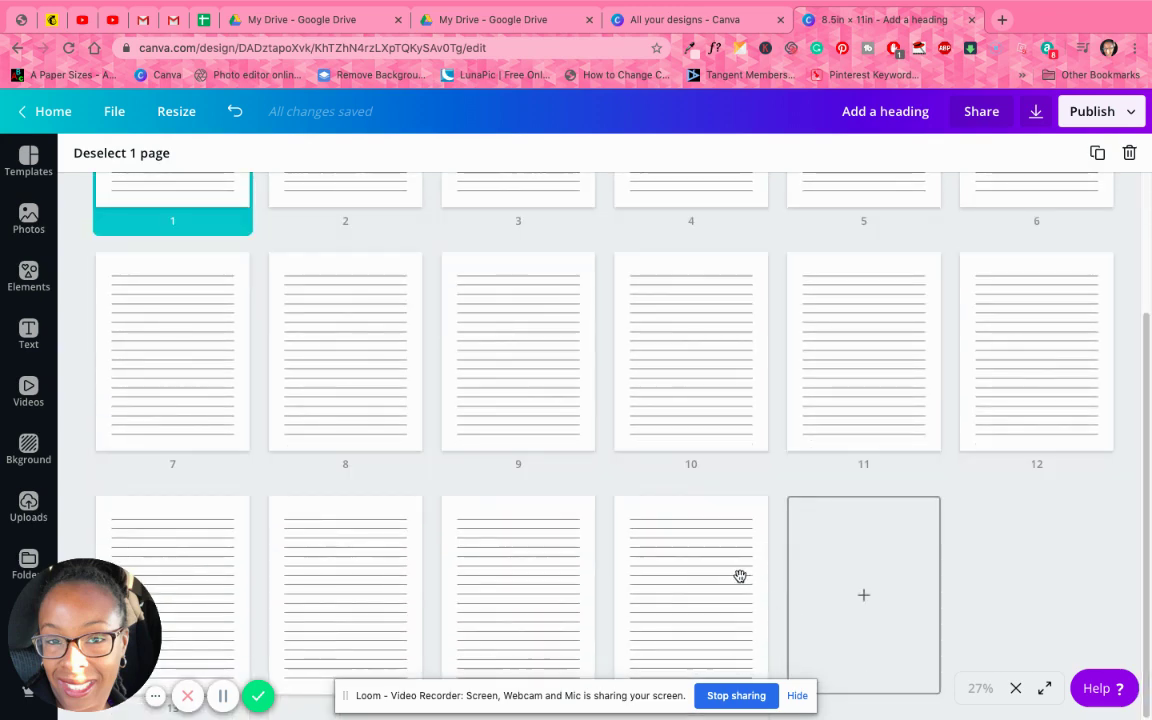
pyautogui.keyDown('shift'); pyautogui.click(740, 577); pyautogui.keyUp('shift')
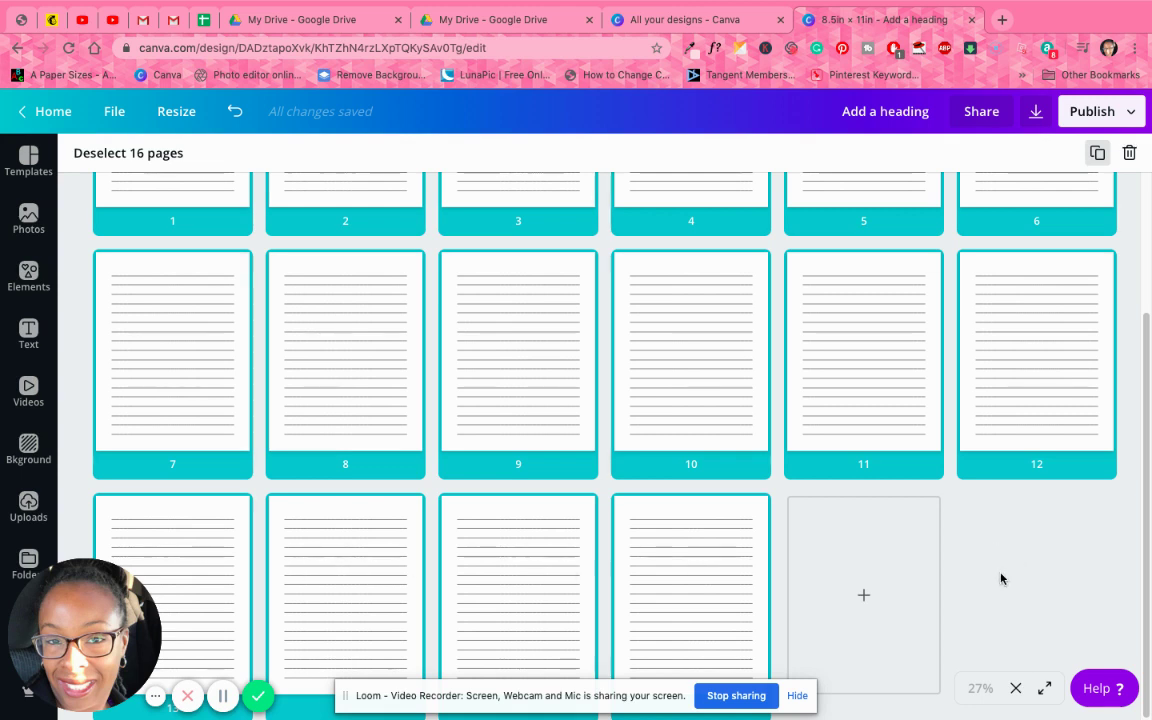
pyautogui.click(1047, 543)
pyautogui.scroll(-3, 1148, 246)
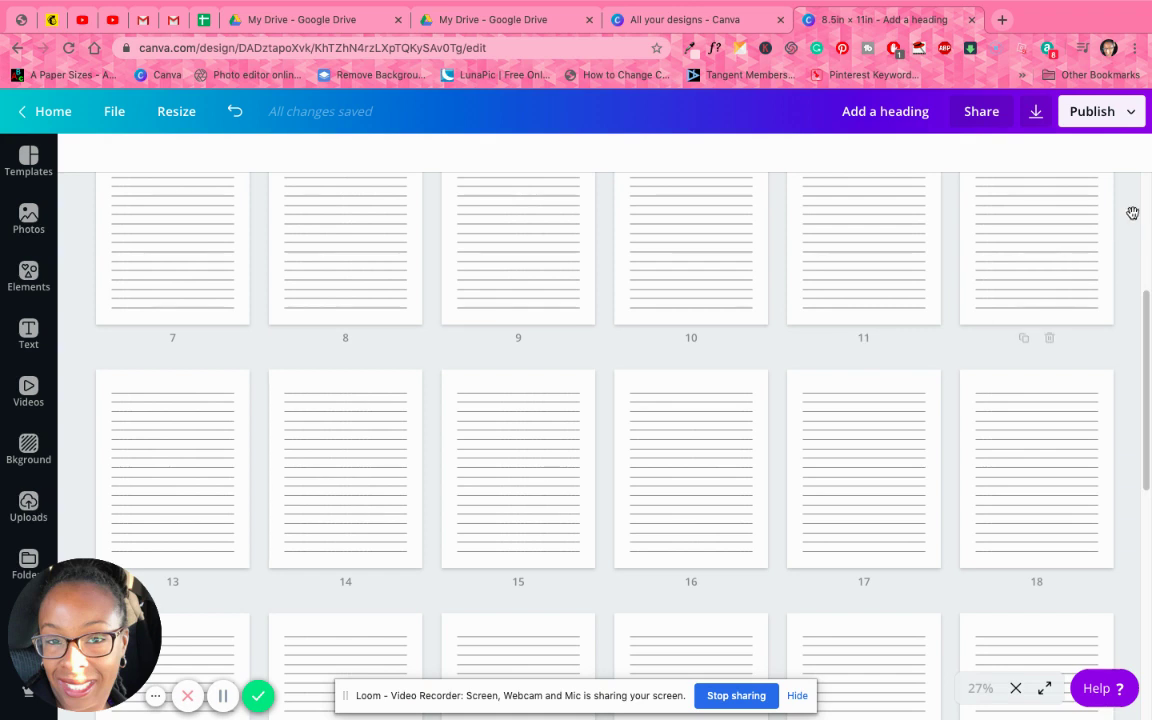
pyautogui.scroll(3, 1148, 185)
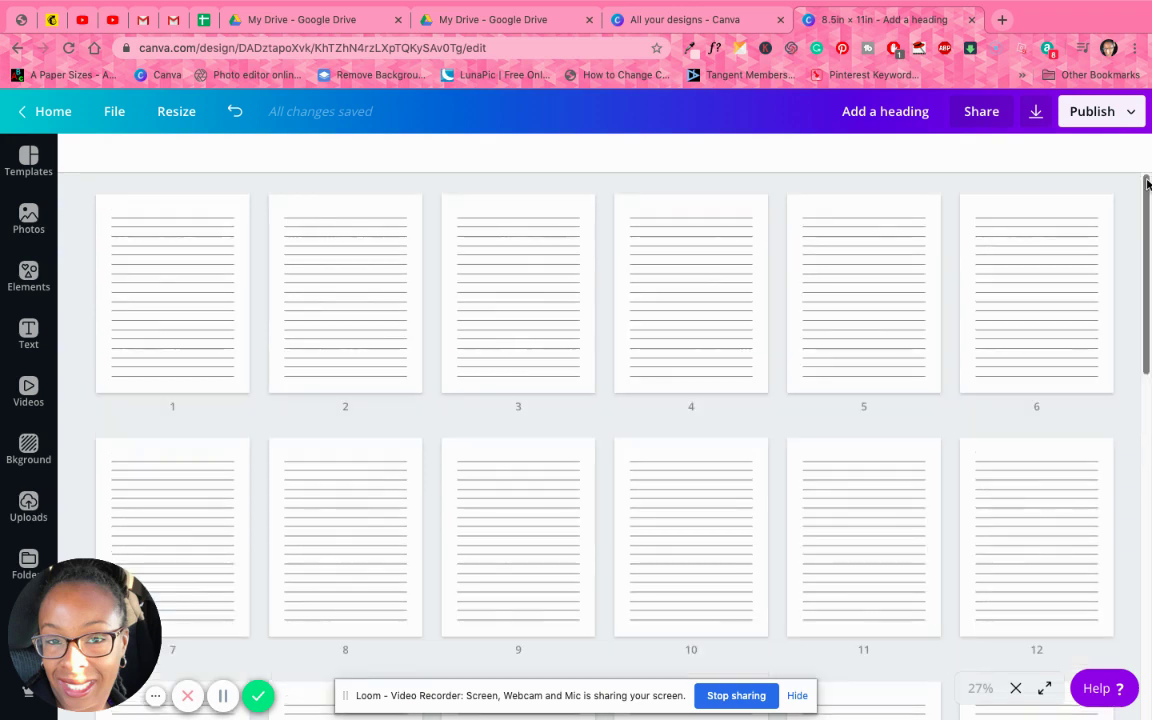
pyautogui.click(188, 267)
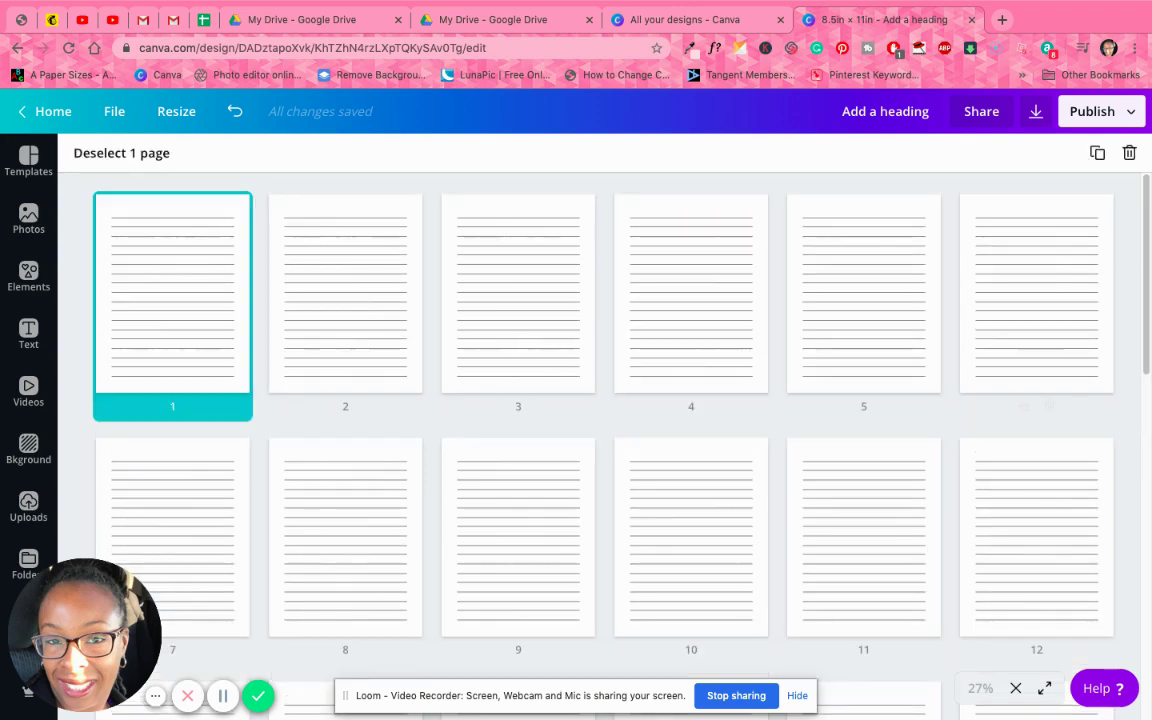
pyautogui.scroll(-8, 1146, 595)
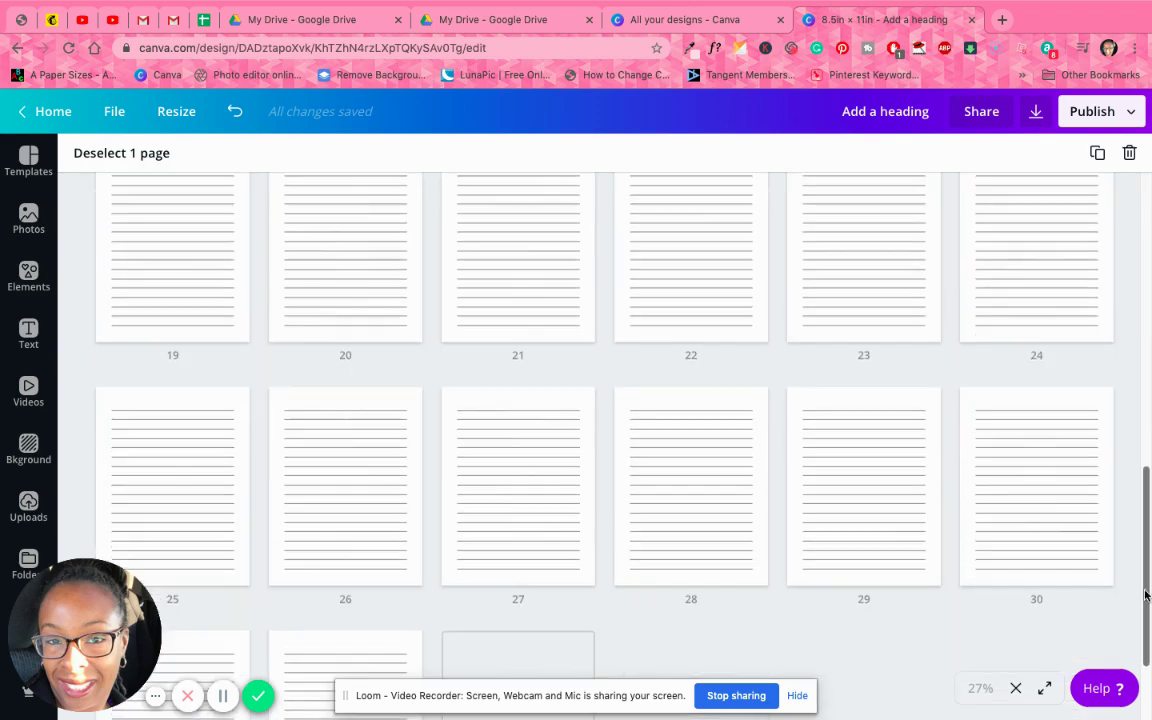
pyautogui.scroll(-2, 455, 581)
pyautogui.keyDown('shift'); pyautogui.click(380, 563); pyautogui.keyUp('shift')
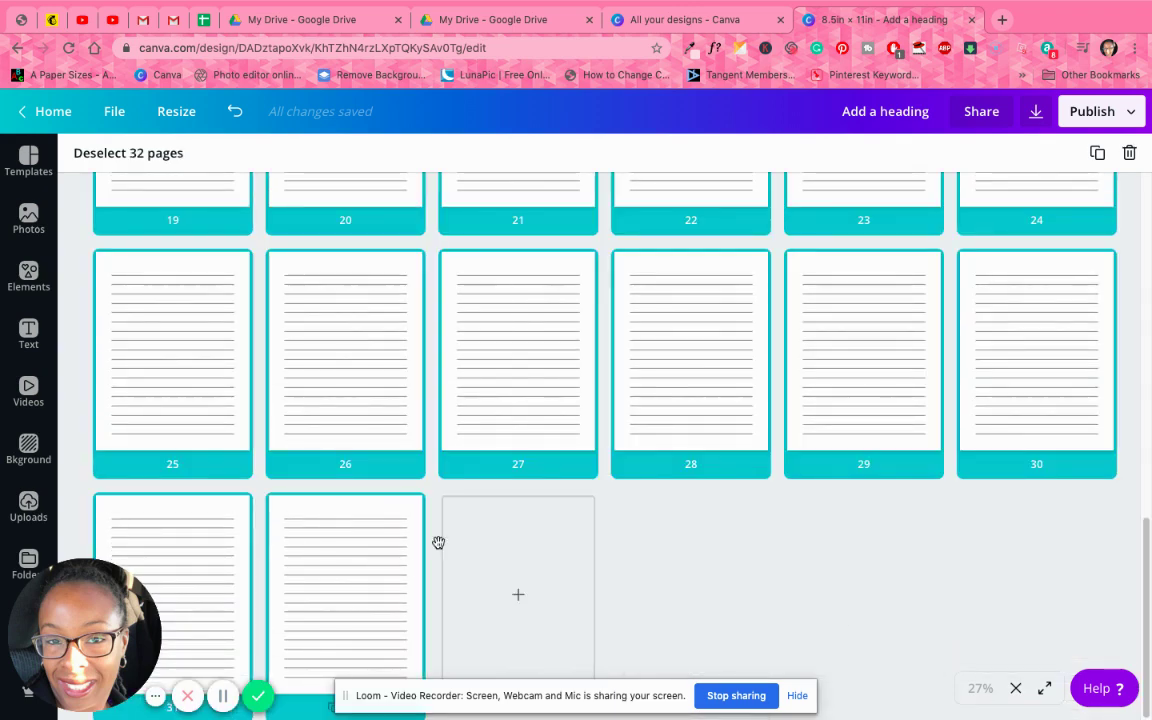
pyautogui.click(899, 543)
pyautogui.scroll(-5, 898, 537)
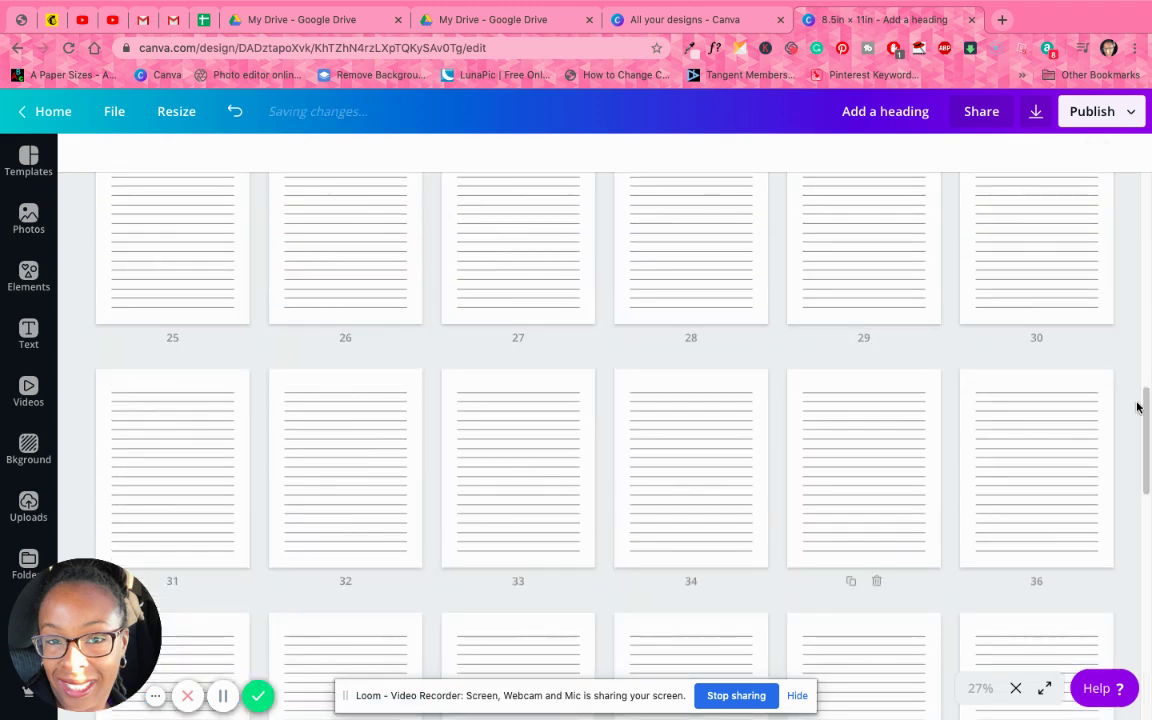
pyautogui.click(1145, 190)
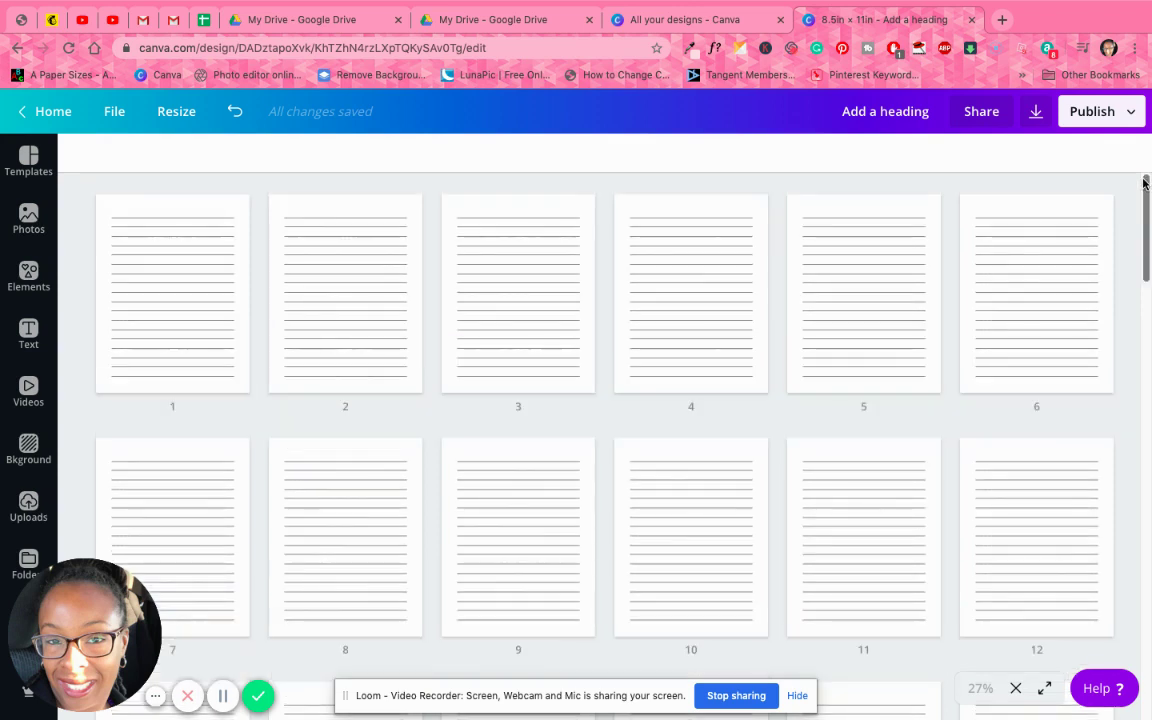
pyautogui.click(137, 305)
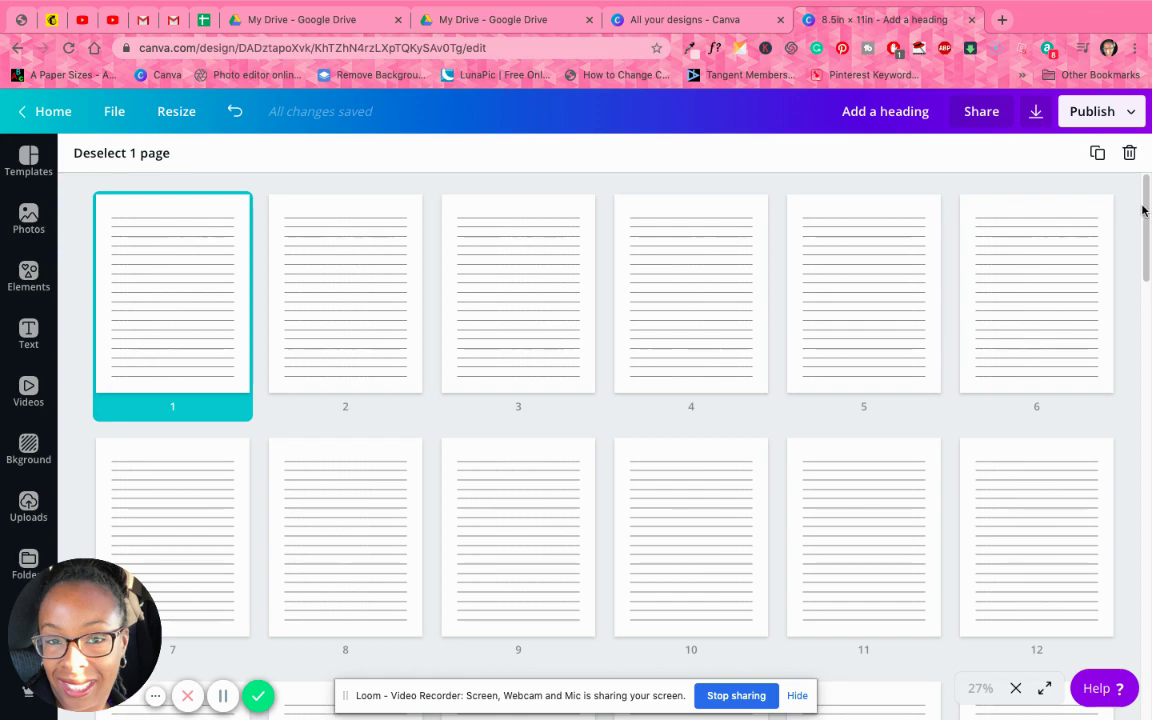
pyautogui.scroll(-7, 1148, 620)
pyautogui.scroll(-10, 1148, 620)
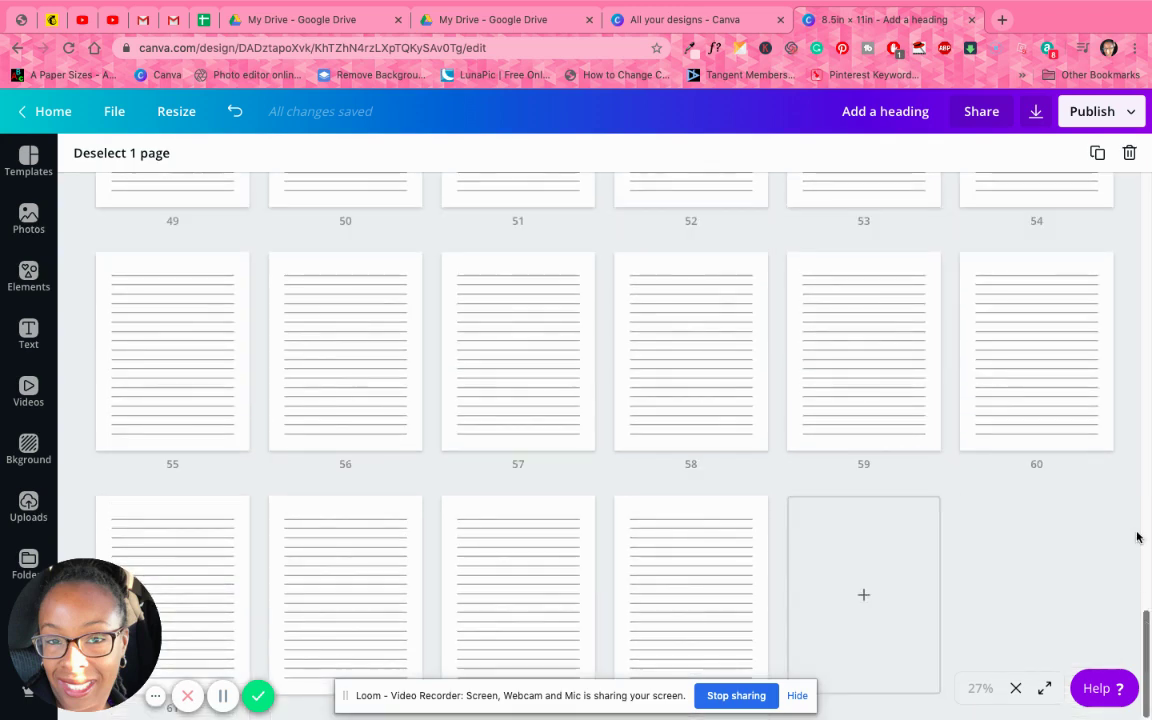
pyautogui.keyDown('shift'); pyautogui.click(689, 627); pyautogui.keyUp('shift')
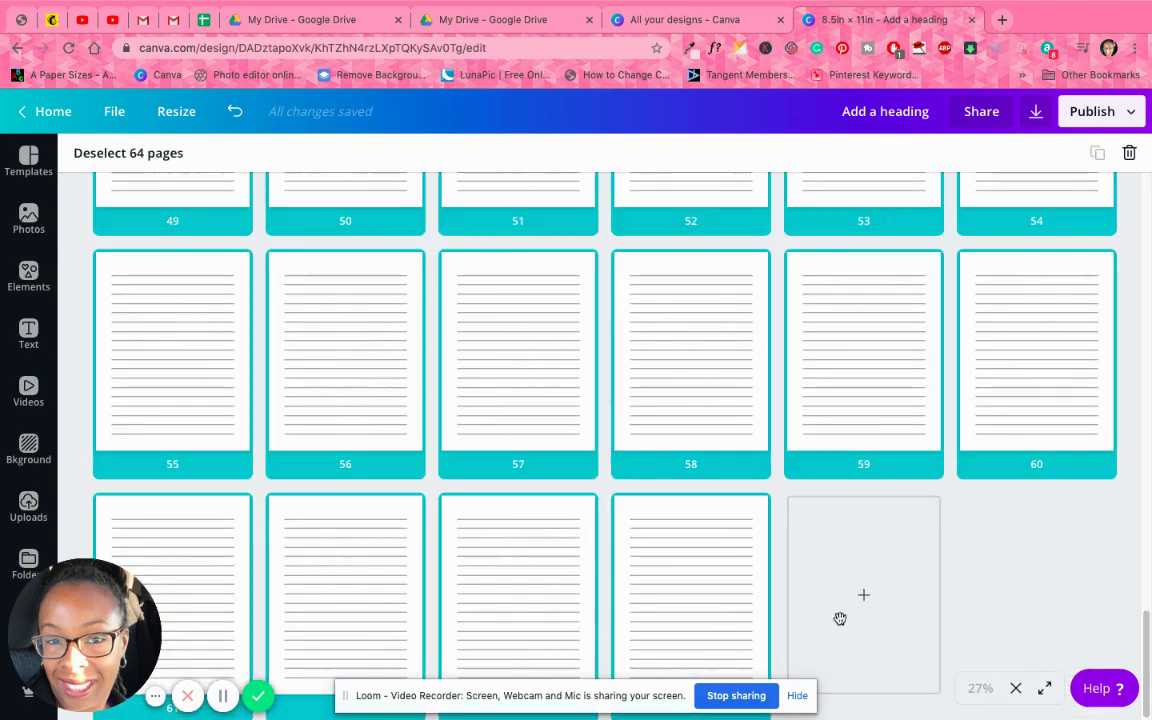
pyautogui.click(1072, 556)
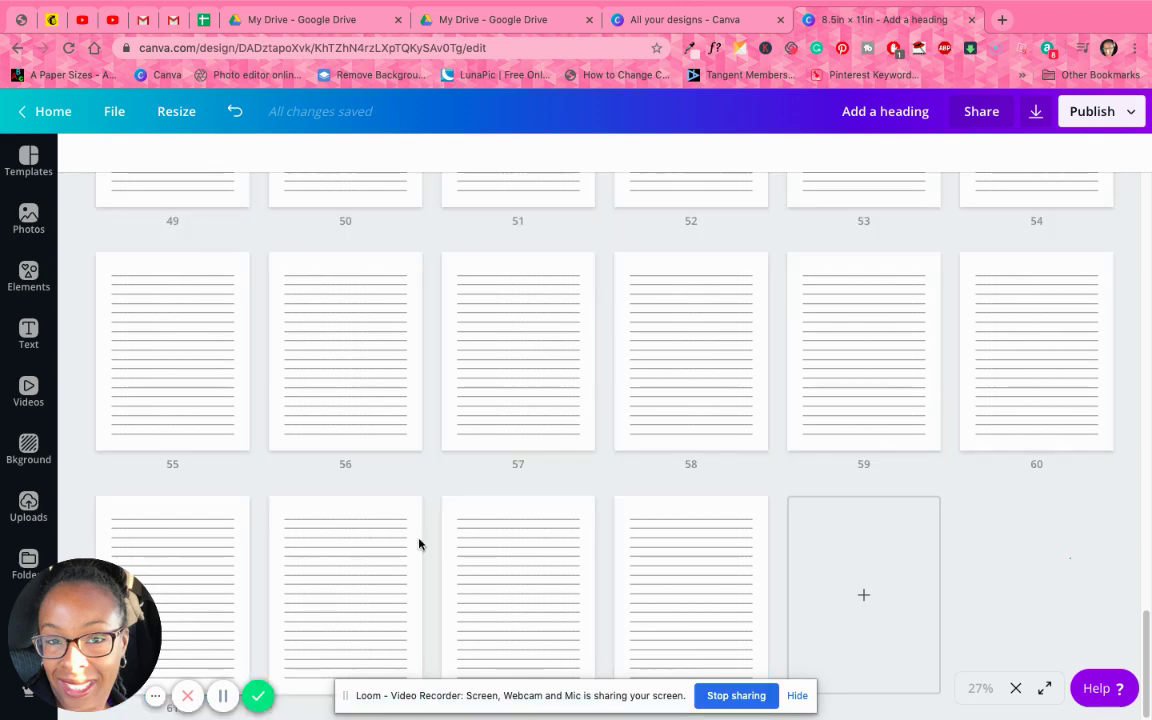
pyautogui.scroll(15, 689, 576)
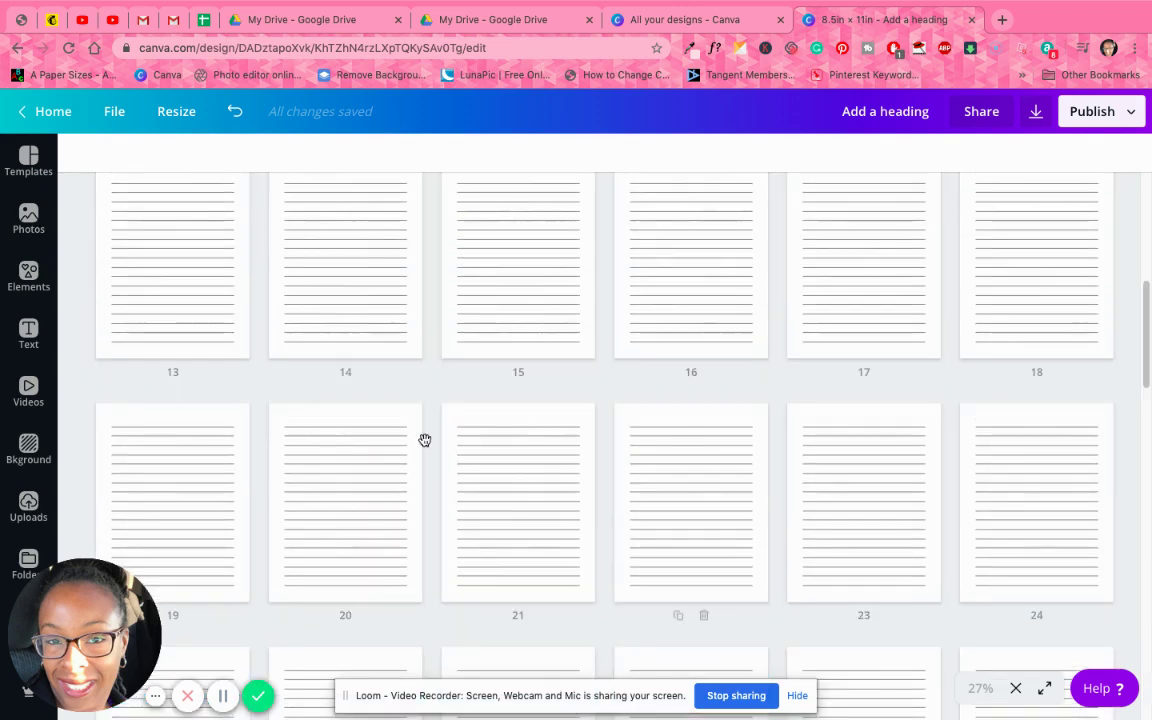
pyautogui.scroll(5, 548, 460)
pyautogui.click(159, 280)
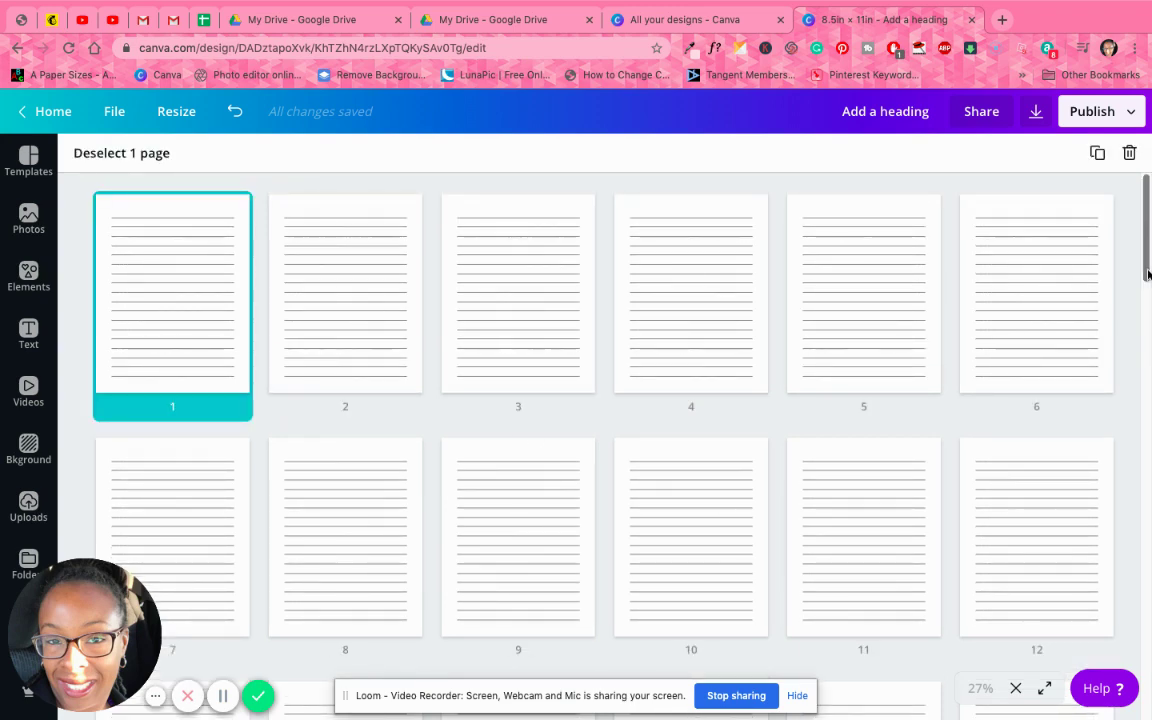
pyautogui.scroll(-9, 1148, 275)
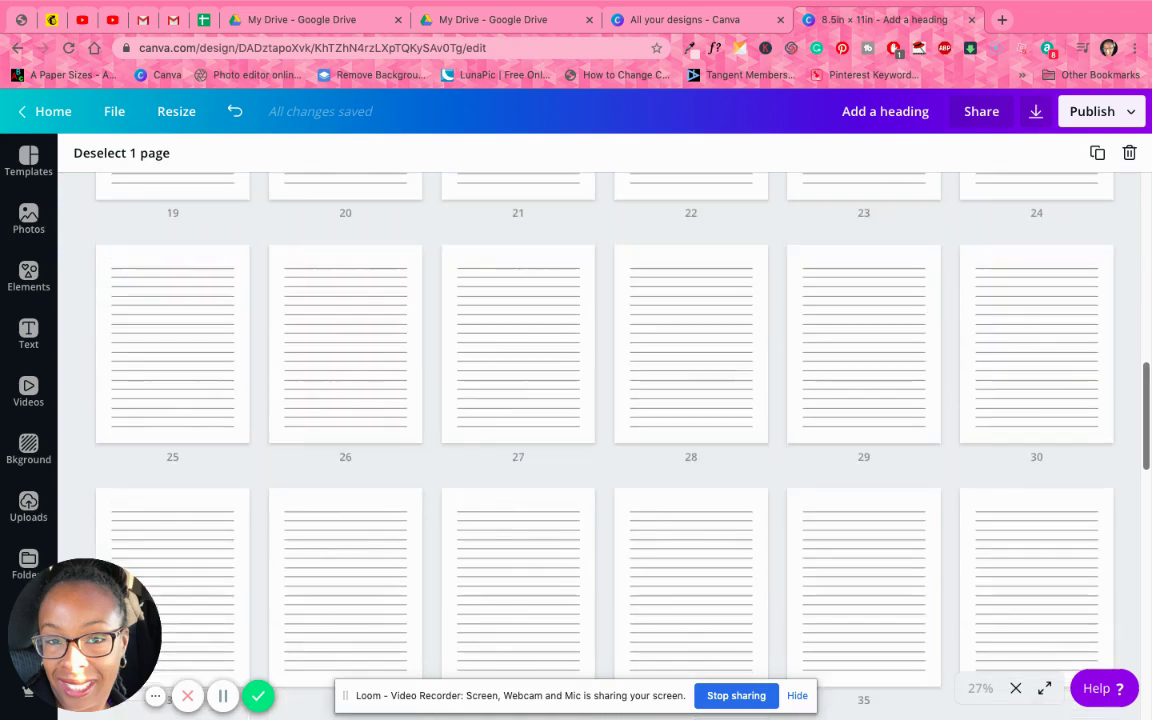
pyautogui.scroll(-2, 600, 430)
pyautogui.scroll(-4, 1023, 404)
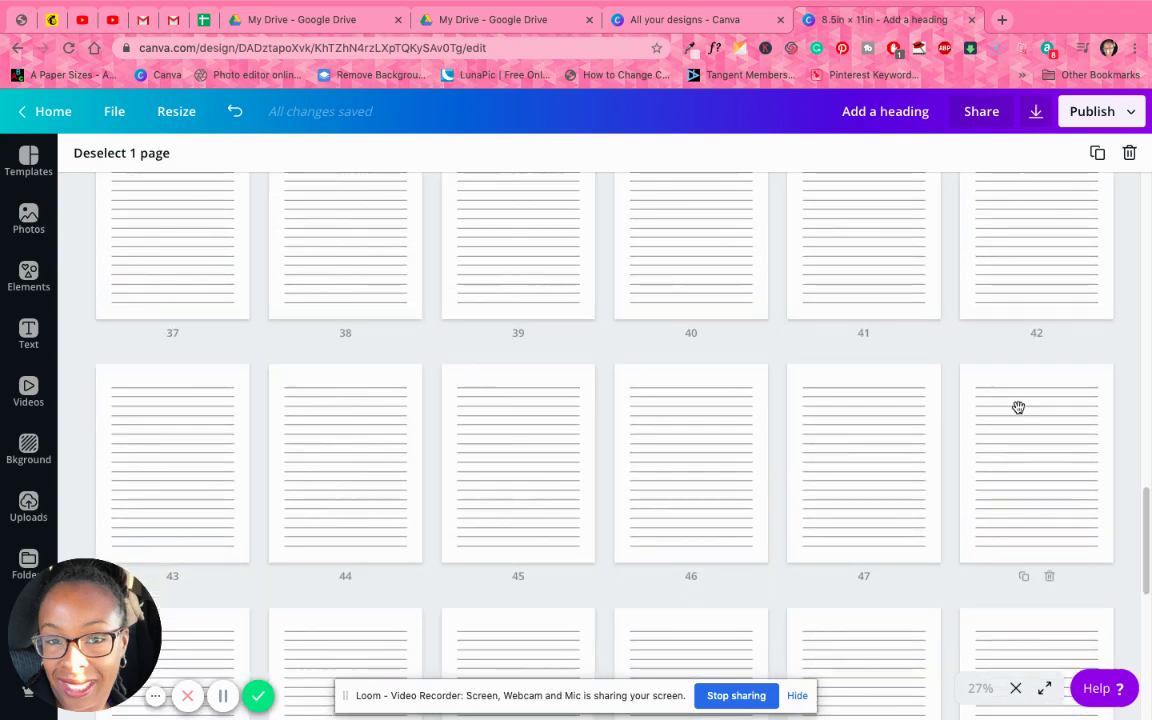
pyautogui.keyDown('shift'); pyautogui.click(1018, 407); pyautogui.keyUp('shift')
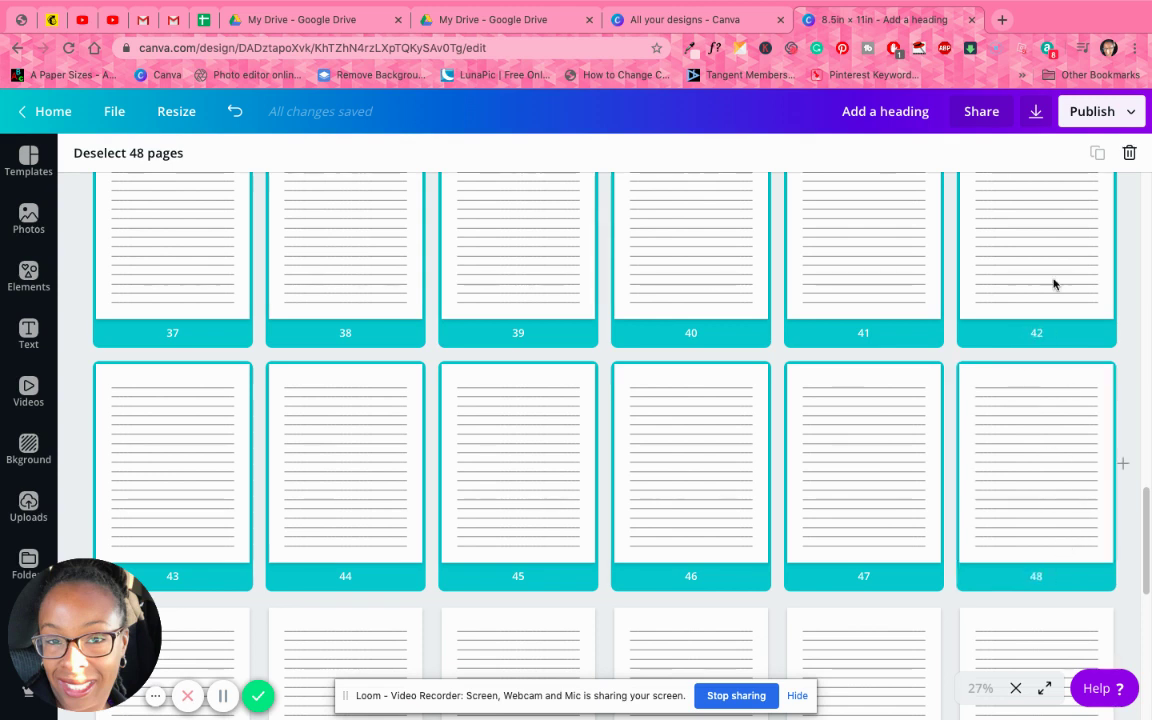
pyautogui.hotkey('shift', 'Left')
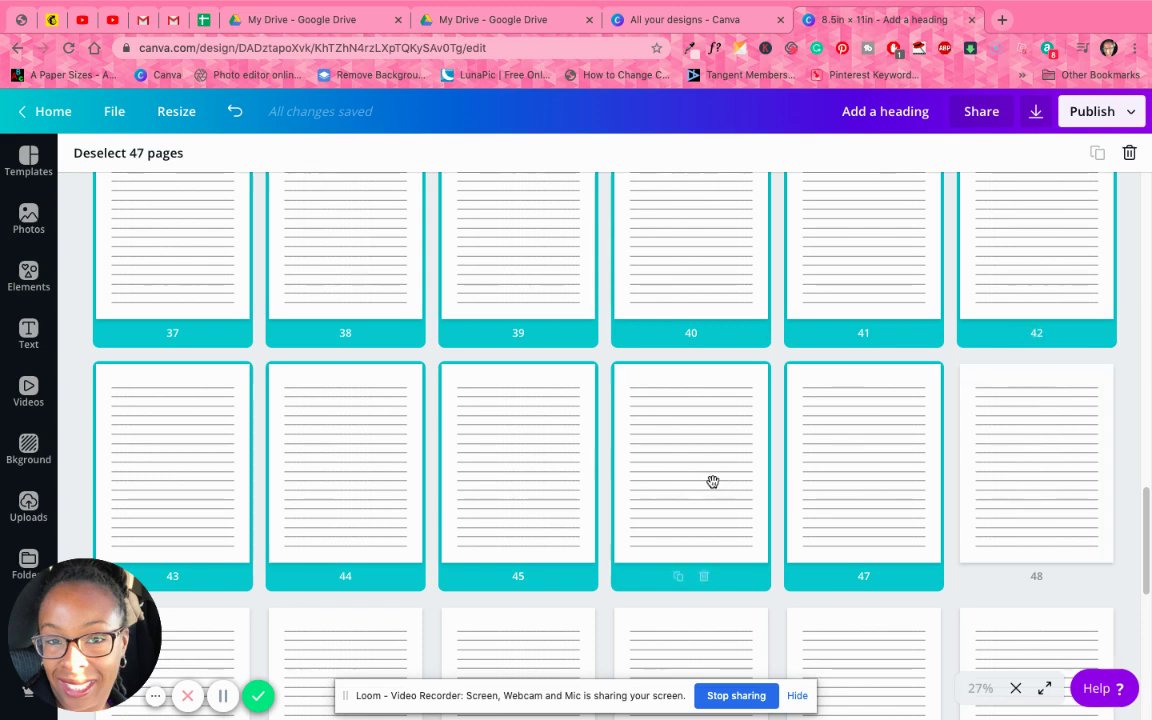
pyautogui.hotkey('shift', 'Left')
pyautogui.keyDown('shift'); pyautogui.click(537, 462); pyautogui.keyUp('shift')
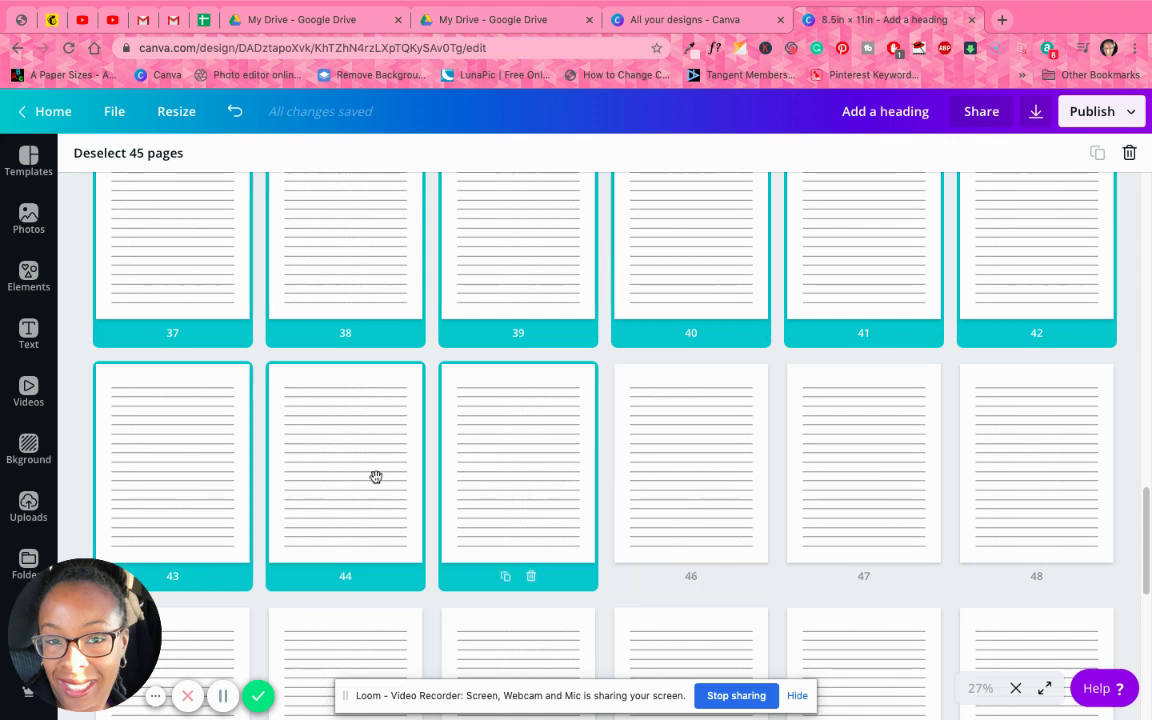
pyautogui.keyDown('shift'); pyautogui.click(373, 476); pyautogui.keyUp('shift')
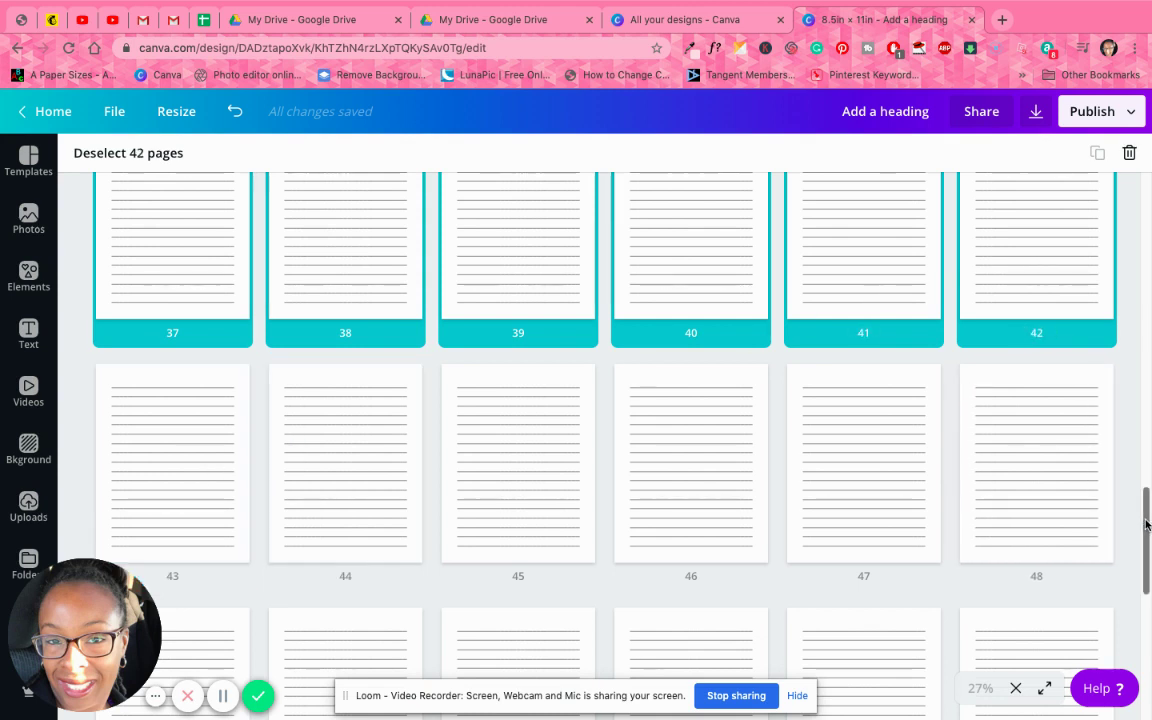
pyautogui.click(1148, 447)
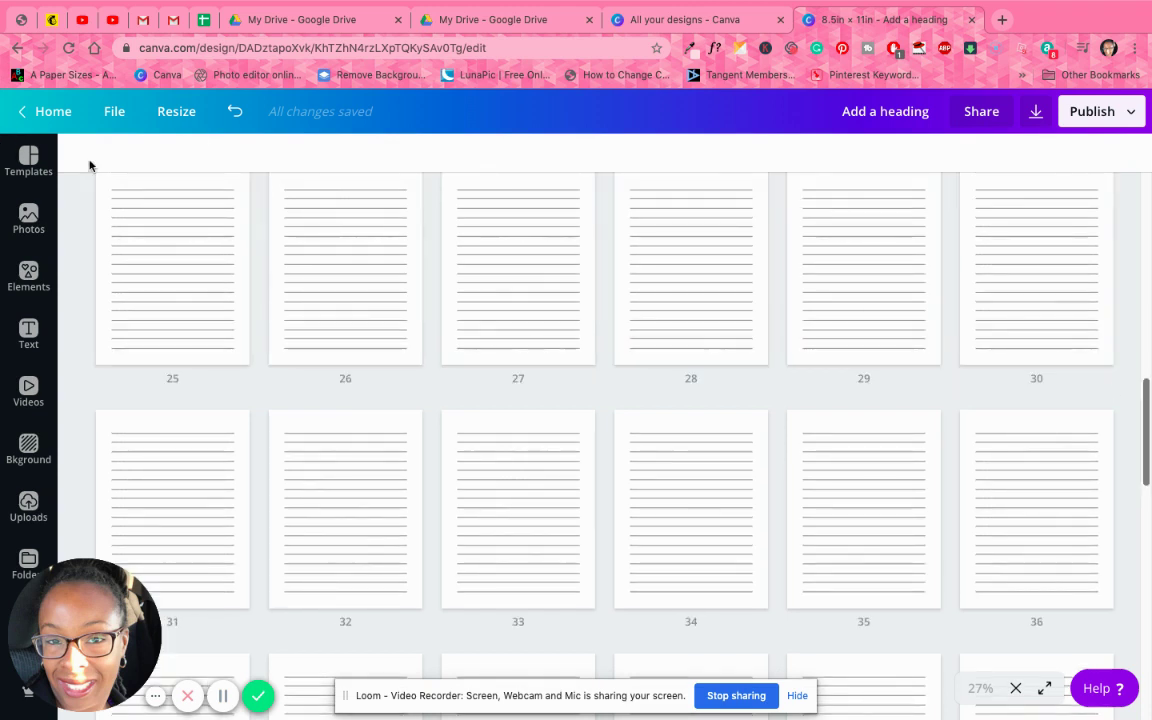
pyautogui.scroll(10, 270, 406)
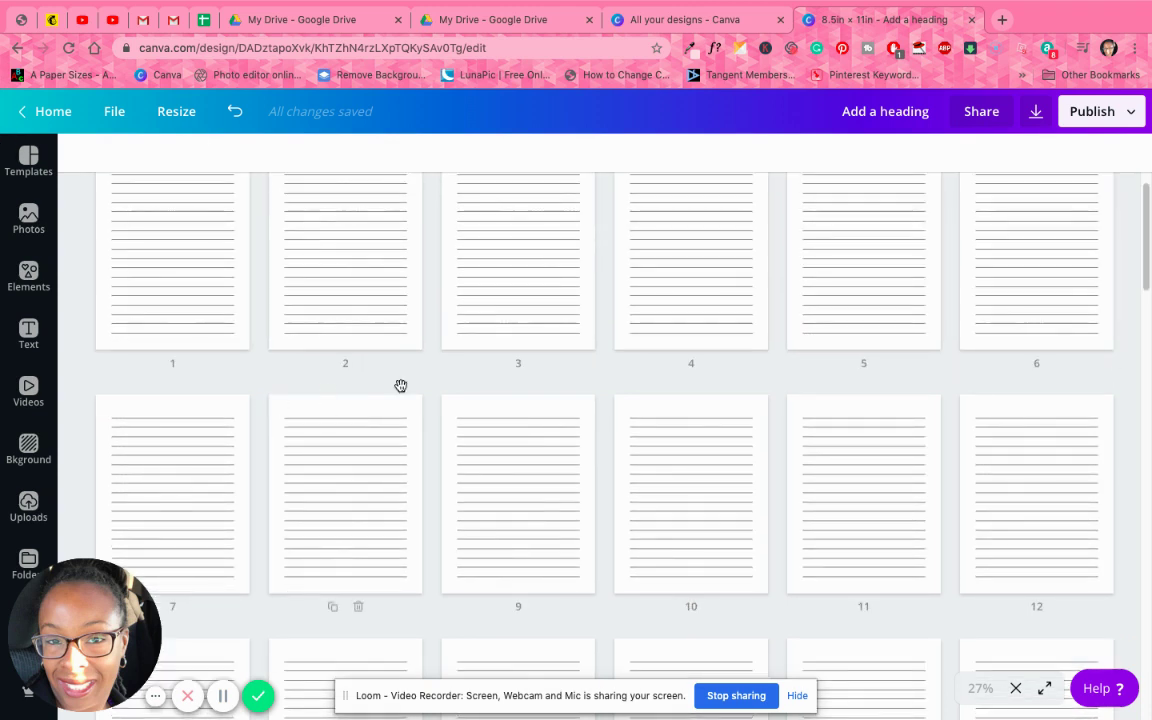
pyautogui.click(149, 285)
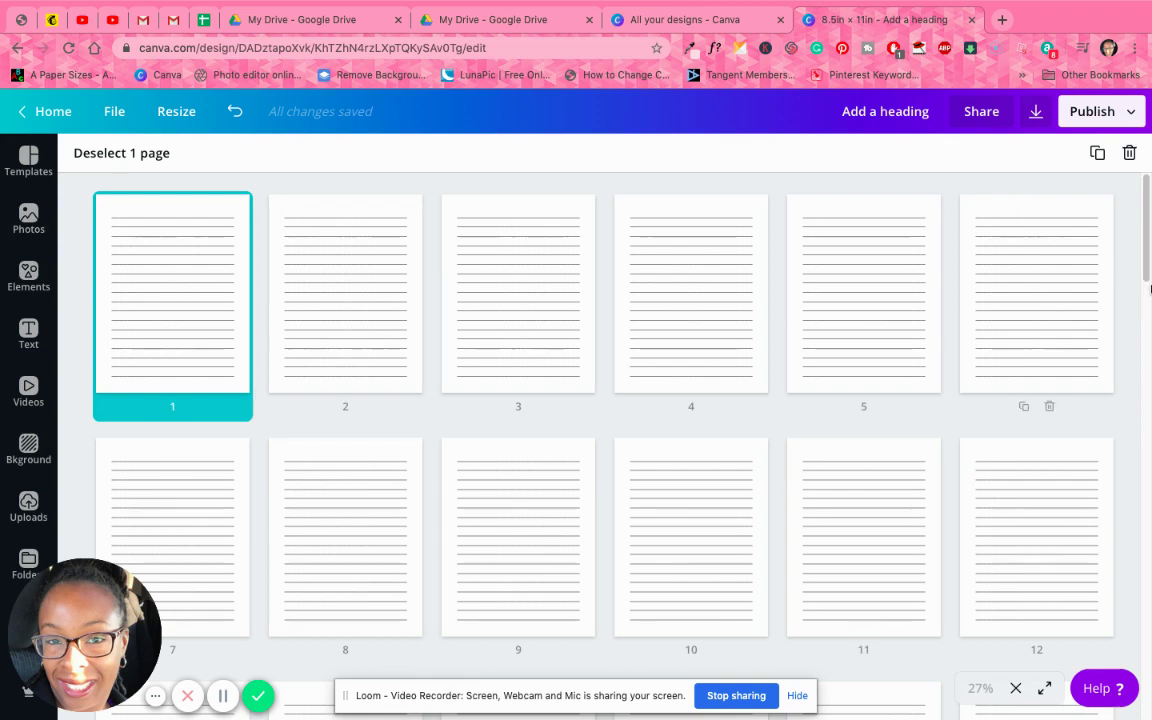
# Select pages 1 through 30 and duplicate them.
pyautogui.scroll(-7, 1150, 289)
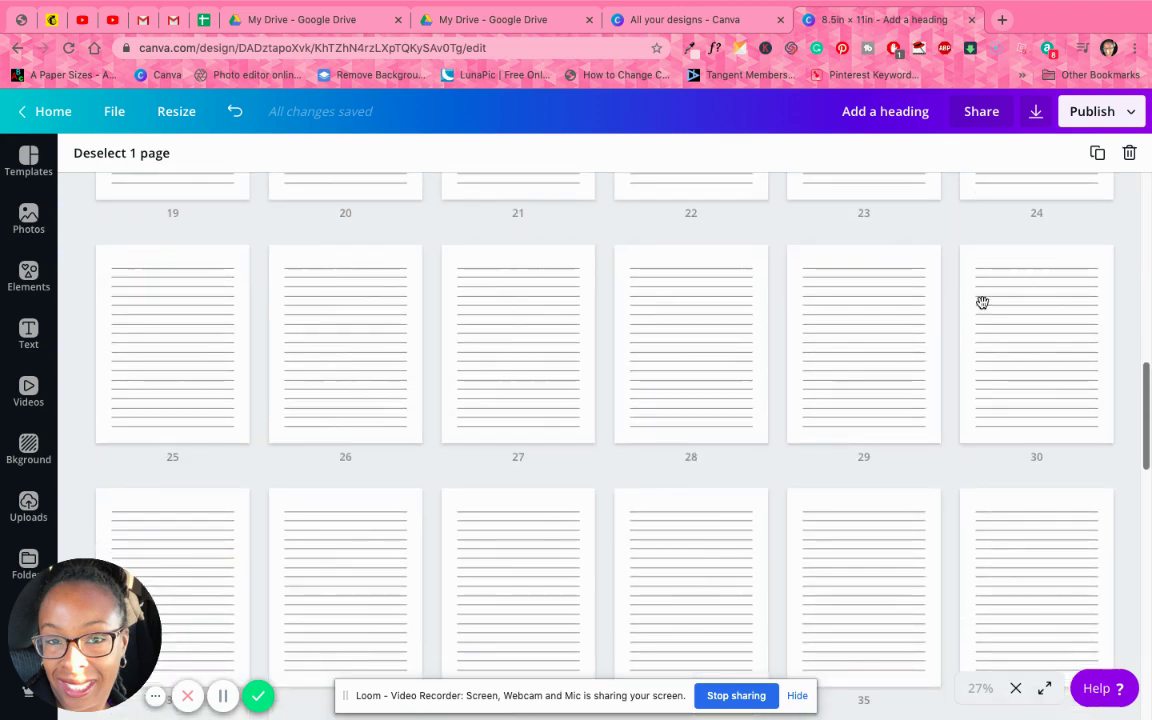
pyautogui.keyDown('shift'); pyautogui.click(982, 302); pyautogui.keyUp('shift')
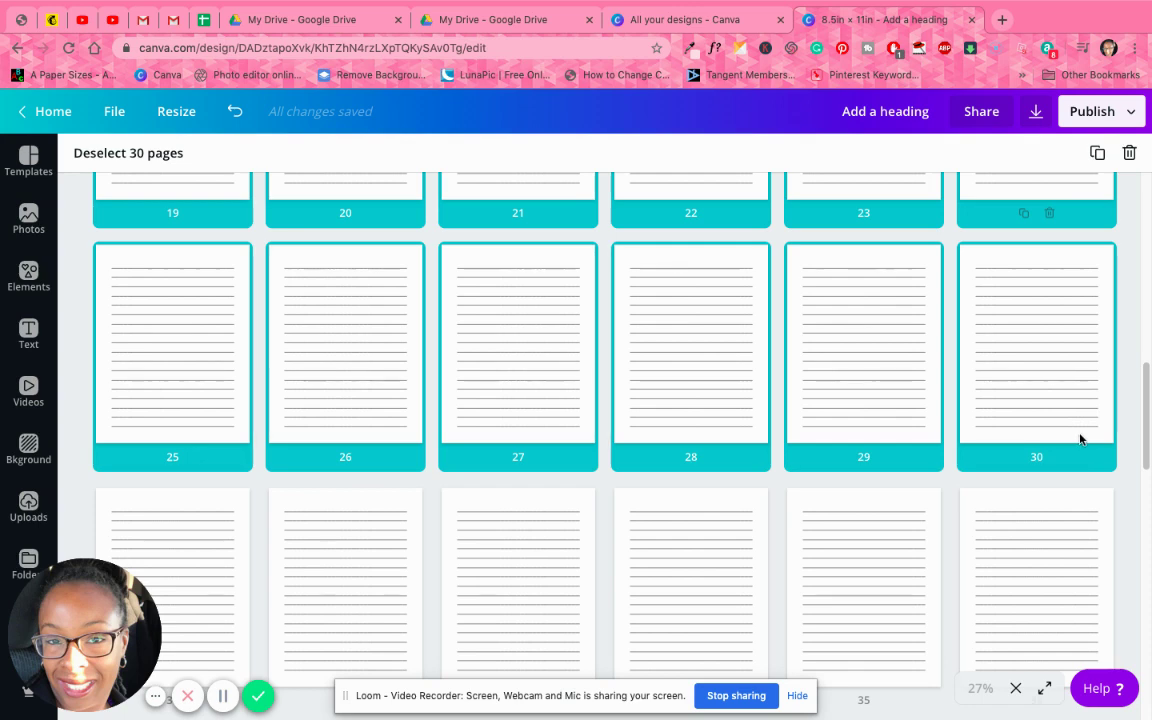
pyautogui.press('Escape')
# Duplicate pages 89–94 to bring the journal to exactly 100 pages.
pyautogui.scroll(3, 1076, 432)
pyautogui.scroll(-5, 946, 504)
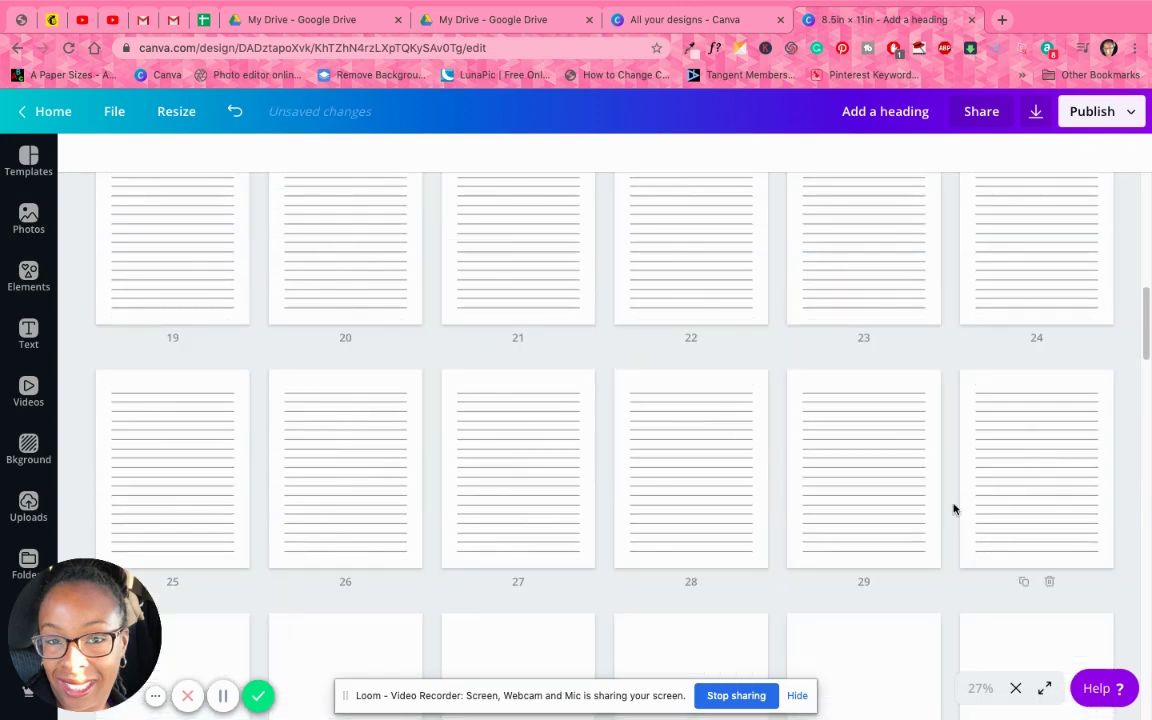
pyautogui.scroll(-20, 953, 509)
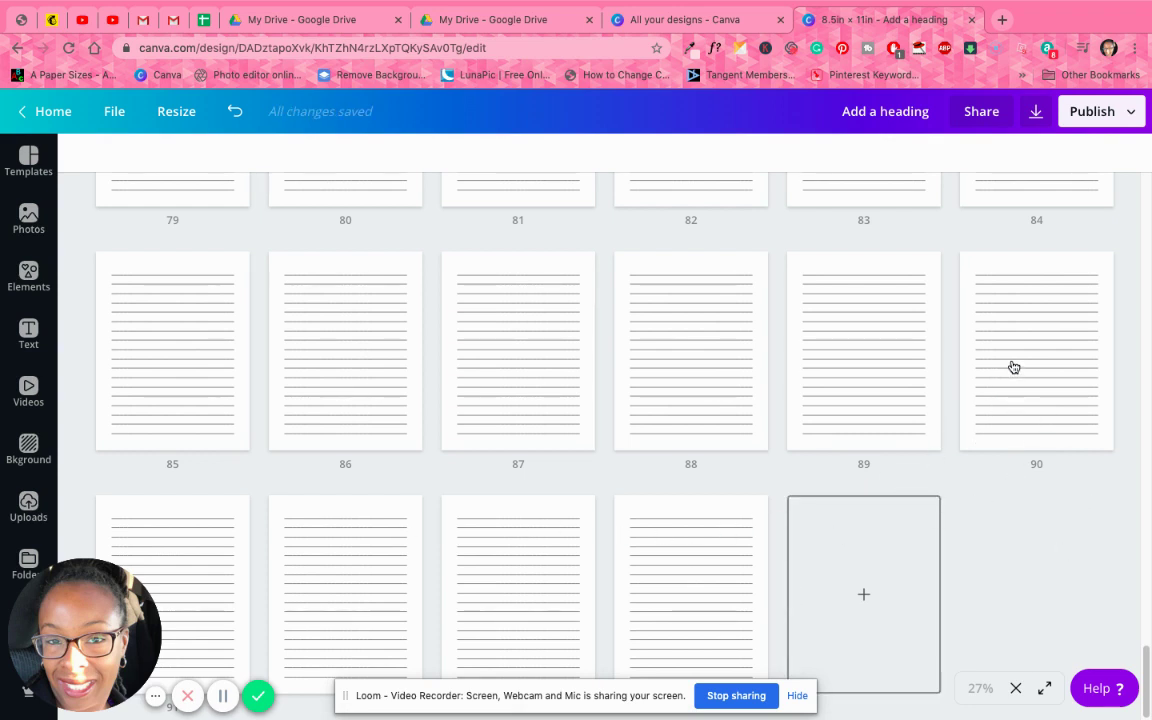
pyautogui.click(852, 323)
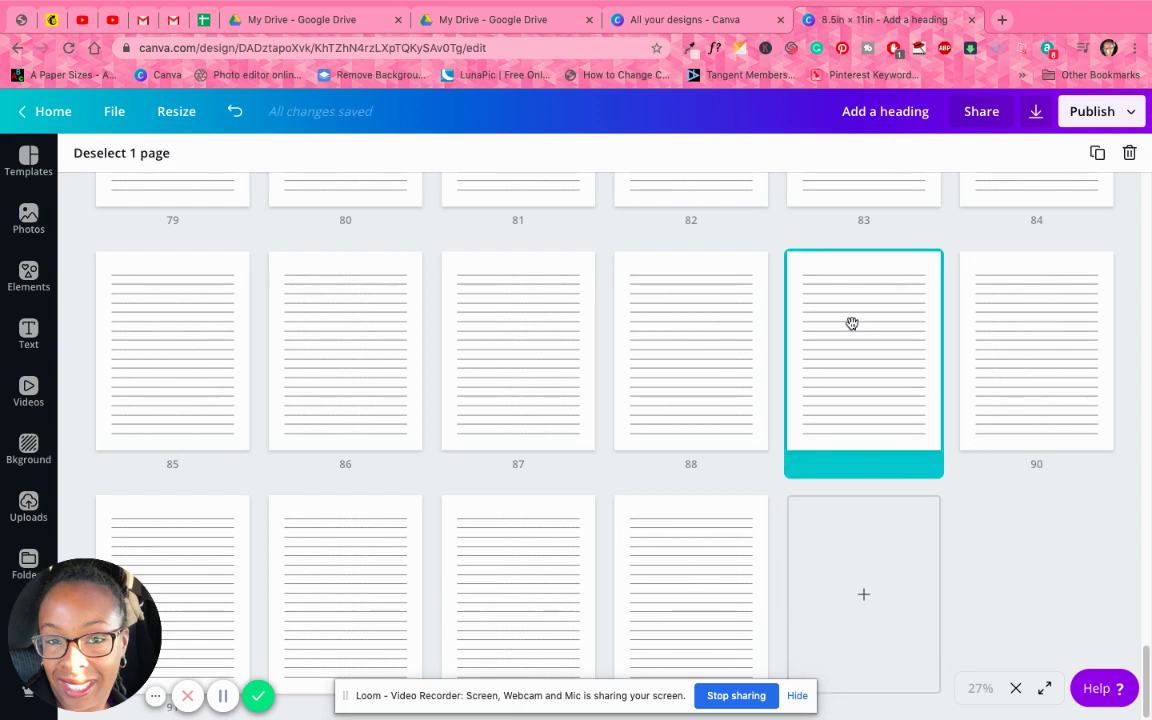
pyautogui.keyDown('shift'); pyautogui.click(732, 580); pyautogui.keyUp('shift')
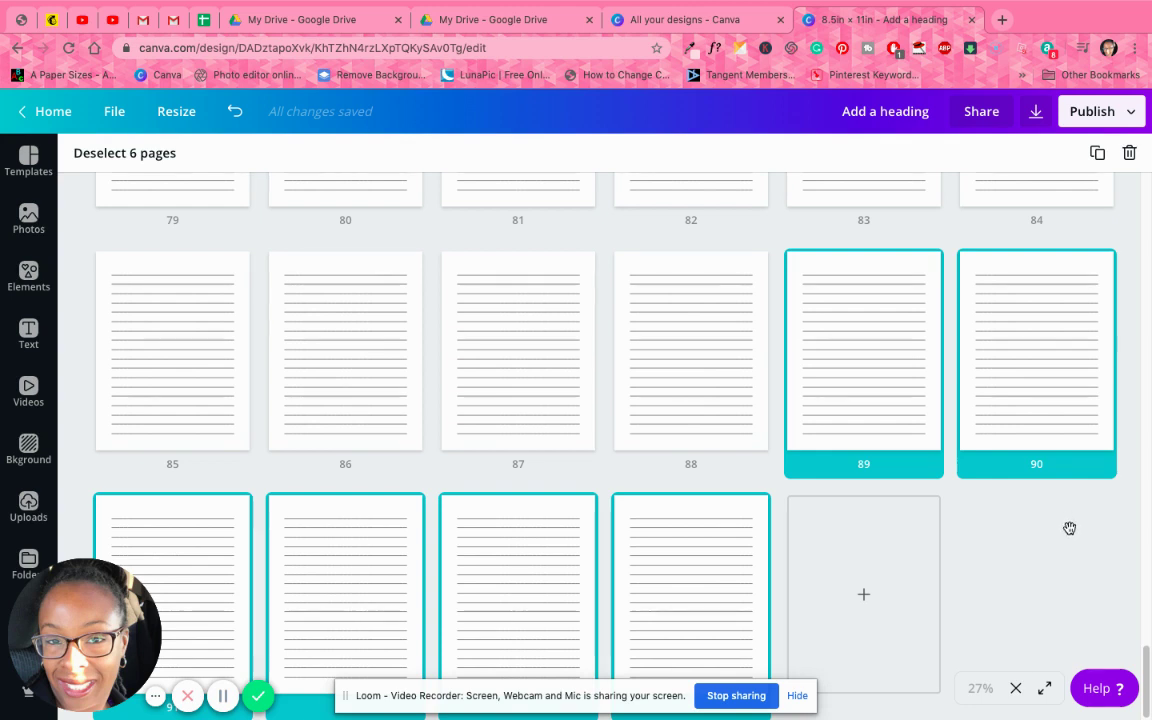
pyautogui.press('Delete')
pyautogui.scroll(-5, 1052, 535)
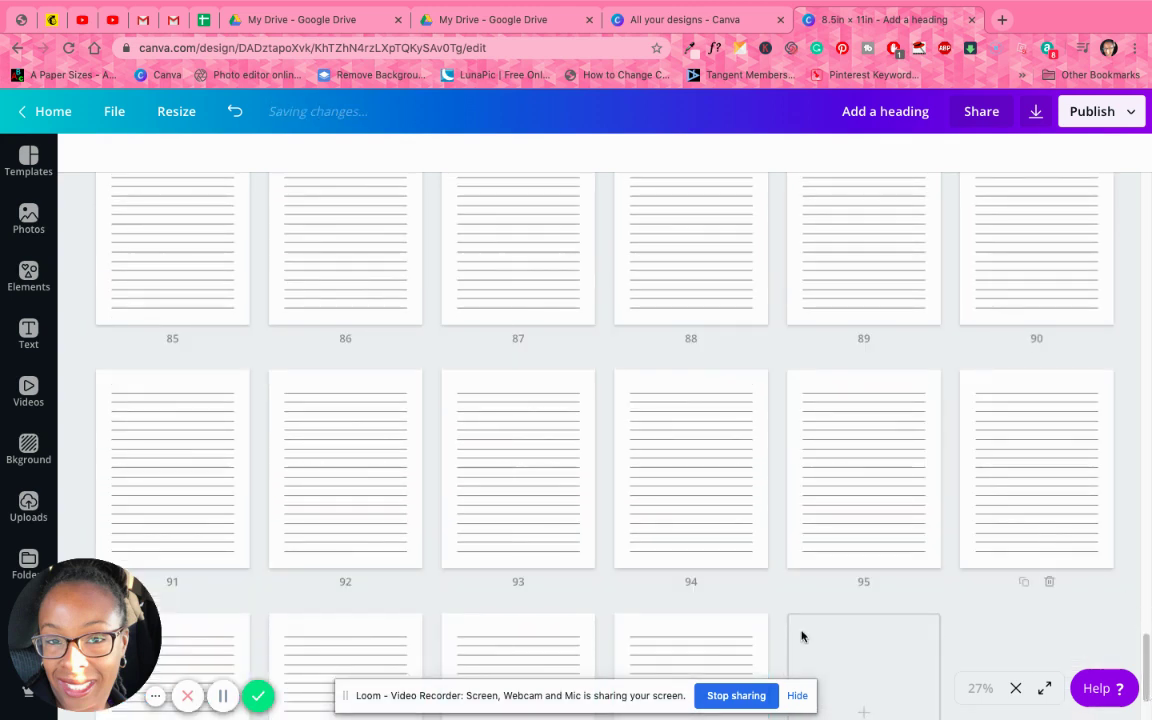
pyautogui.scroll(-2, 802, 633)
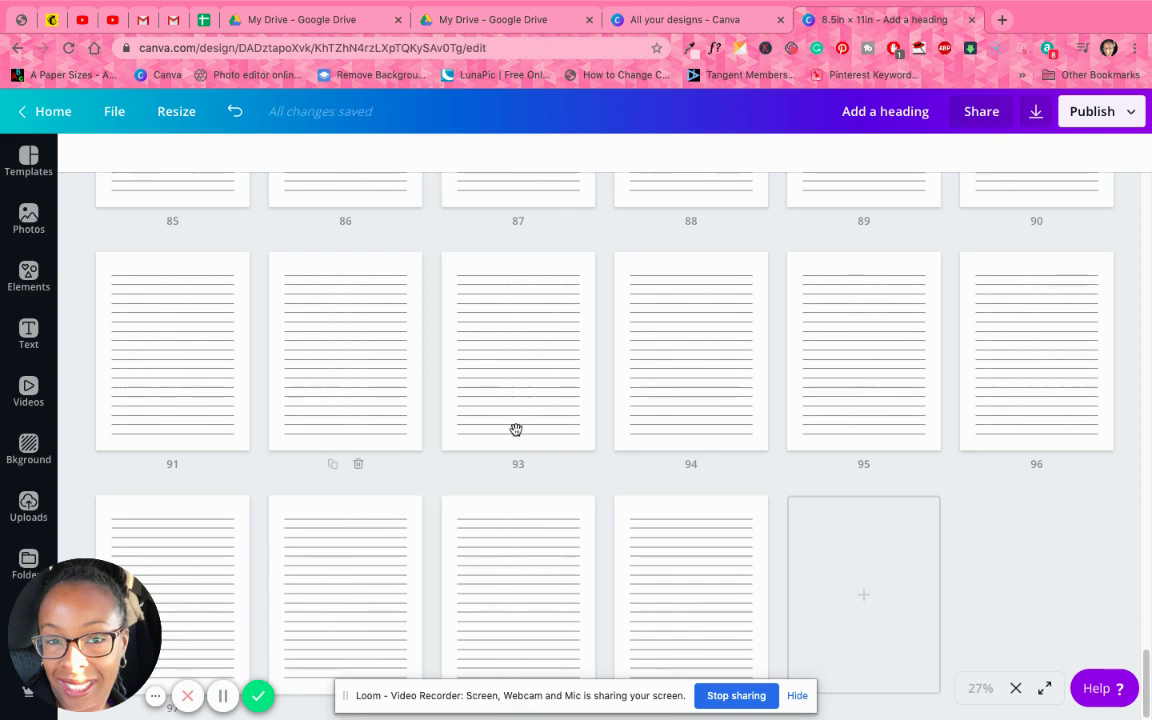
pyautogui.scroll(2, 516, 430)
pyautogui.scroll(1, 515, 430)
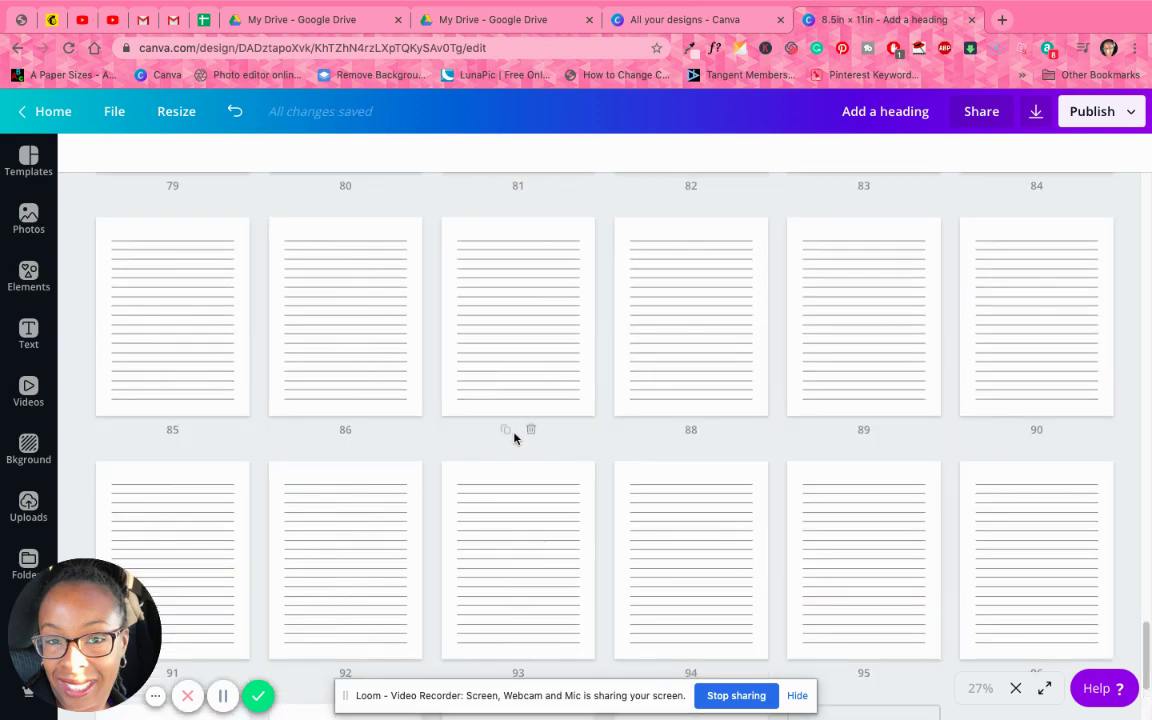
pyautogui.scroll(5, 515, 437)
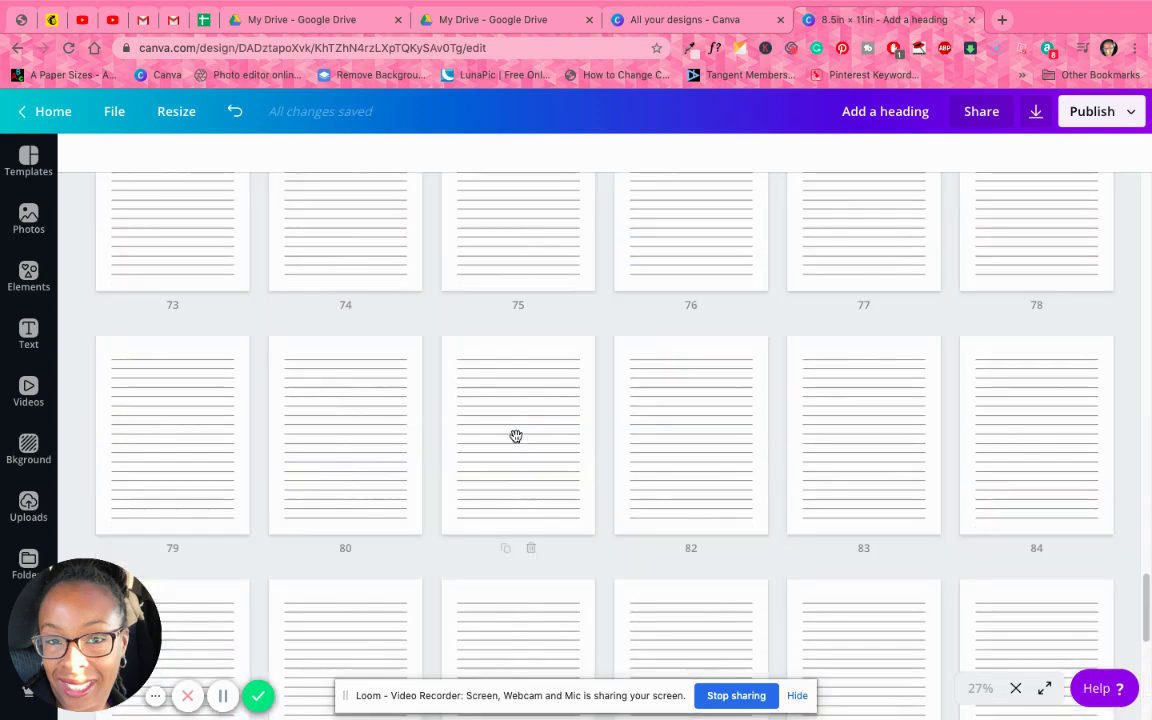
pyautogui.scroll(6, 516, 436)
pyautogui.scroll(6, 516, 436)
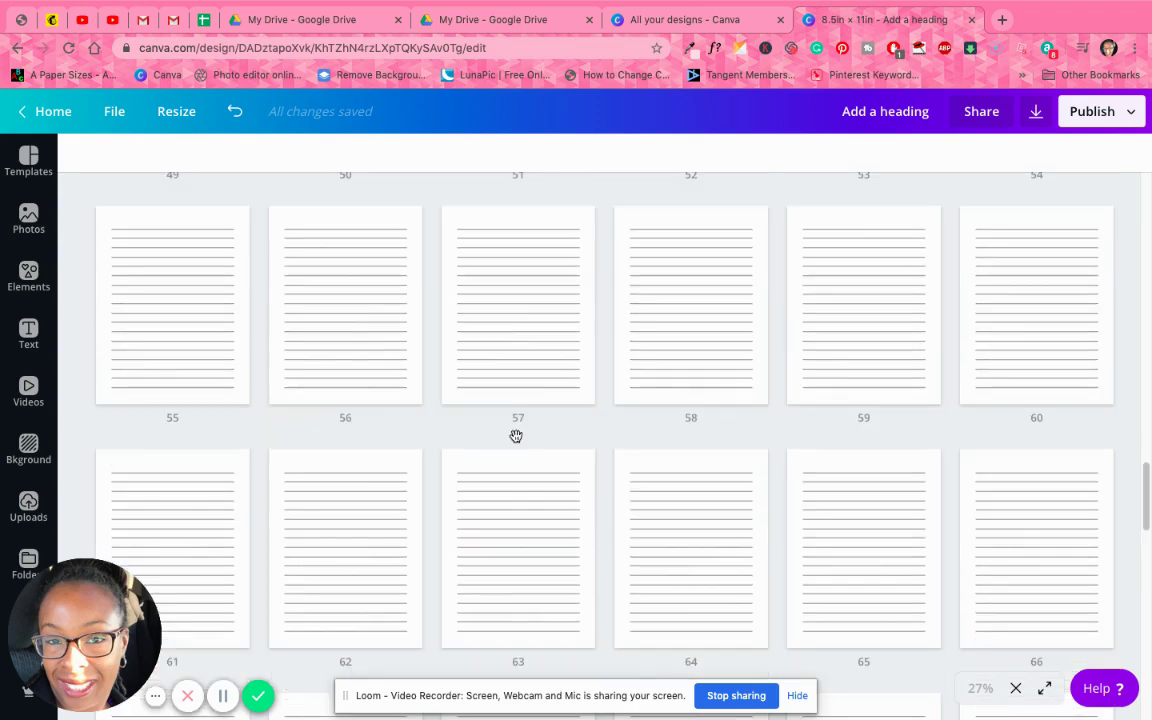
pyautogui.scroll(3, 516, 436)
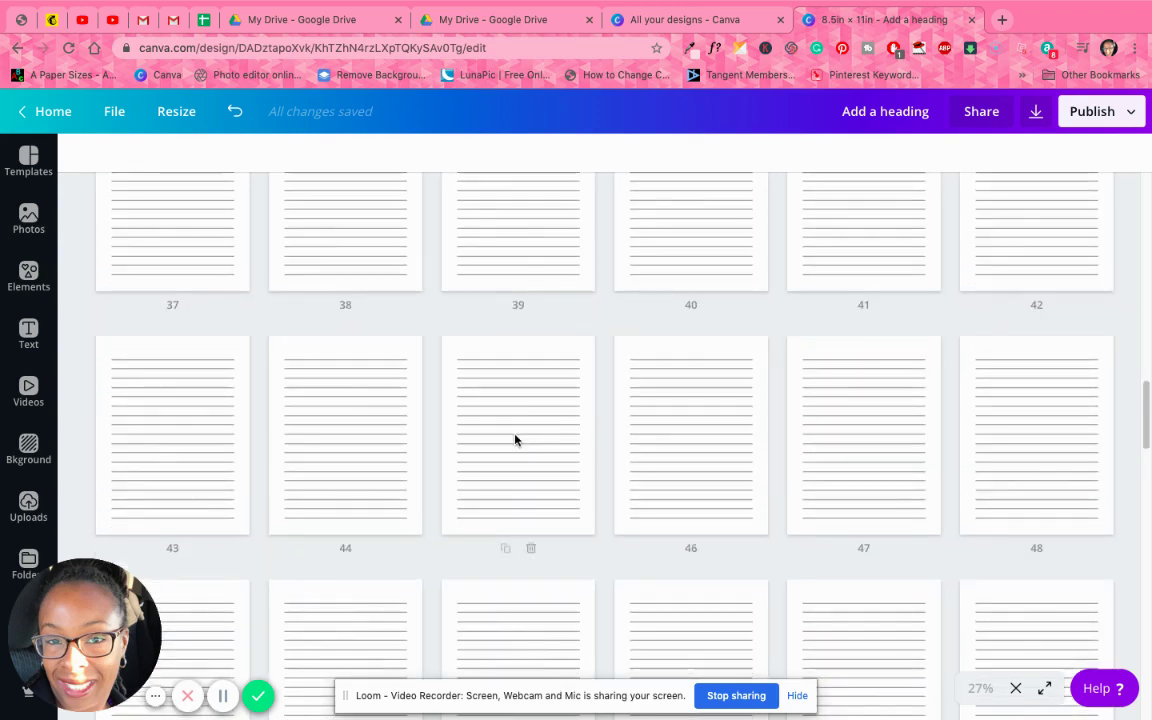
pyautogui.scroll(8, 514, 433)
pyautogui.scroll(3, 514, 432)
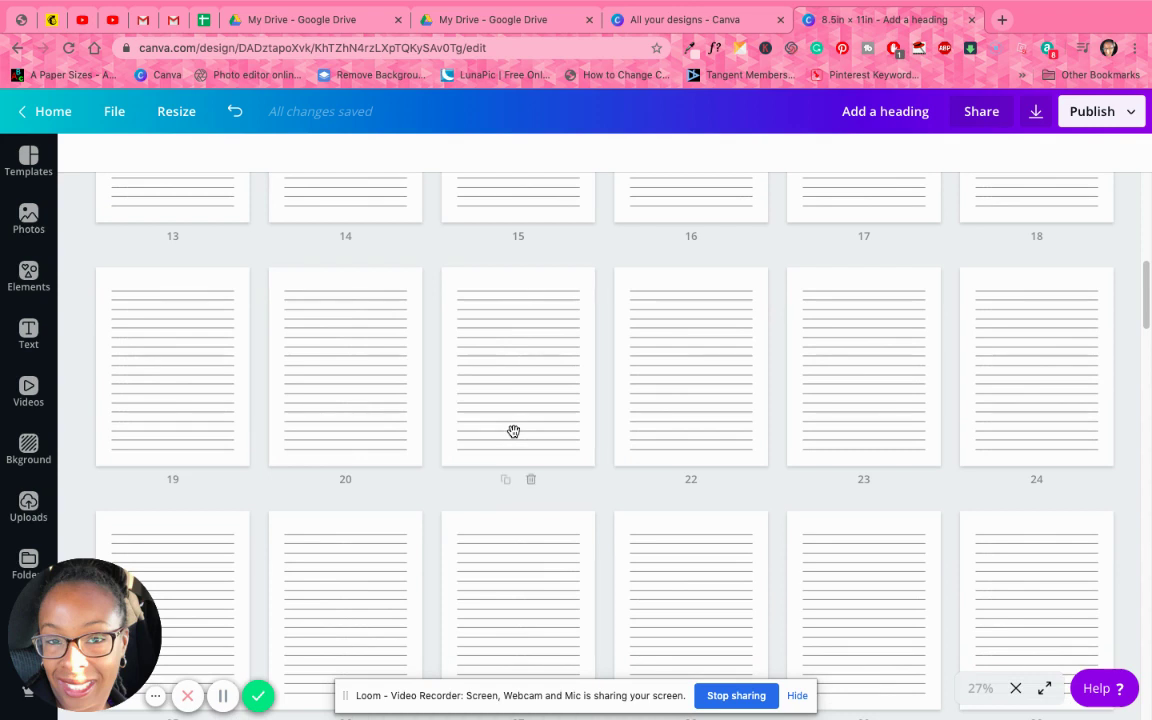
pyautogui.scroll(2, 517, 432)
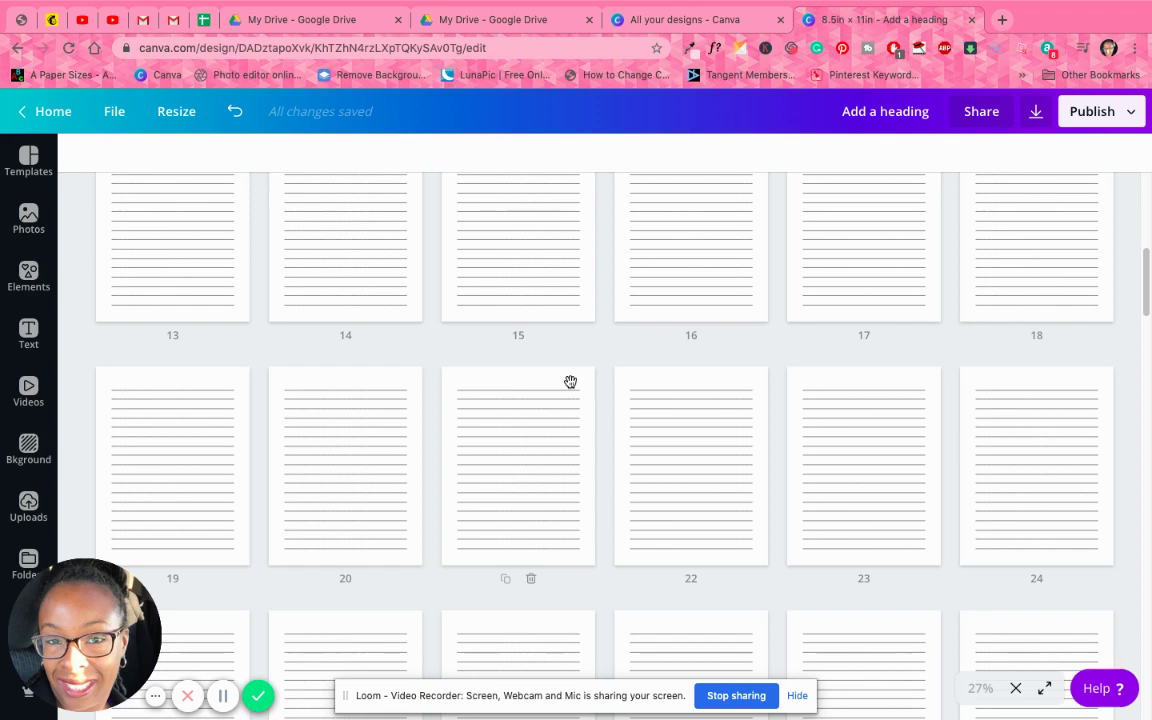
pyautogui.scroll(3, 683, 375)
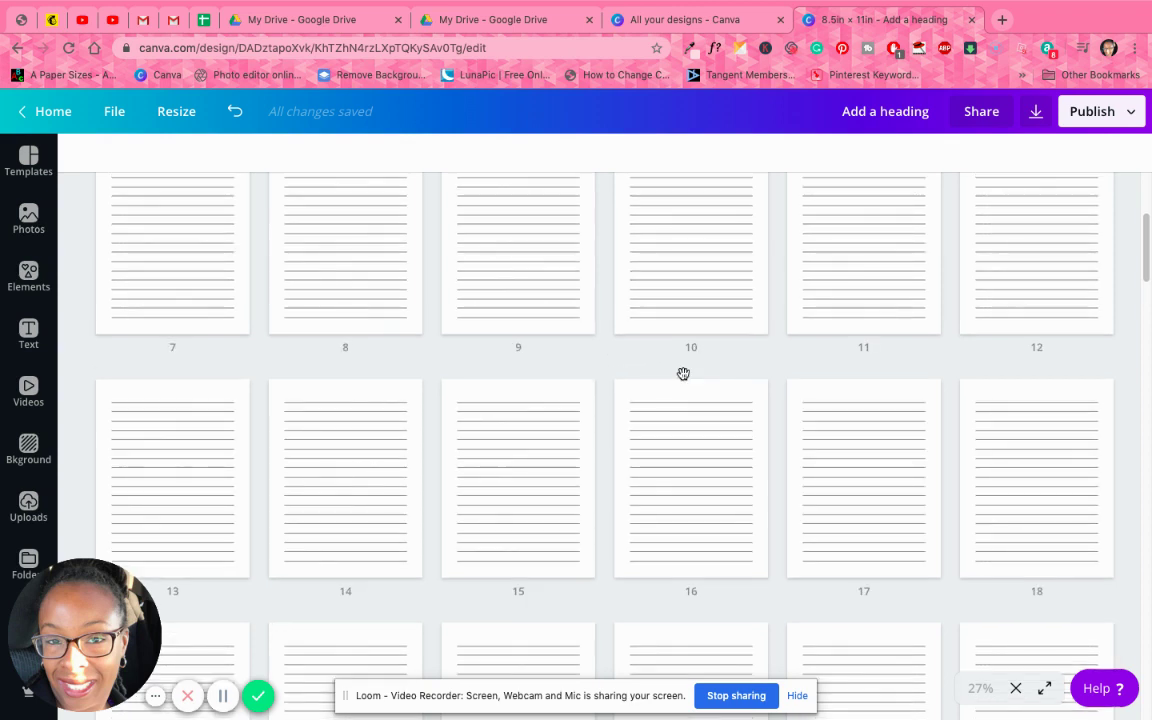
pyautogui.scroll(3, 683, 374)
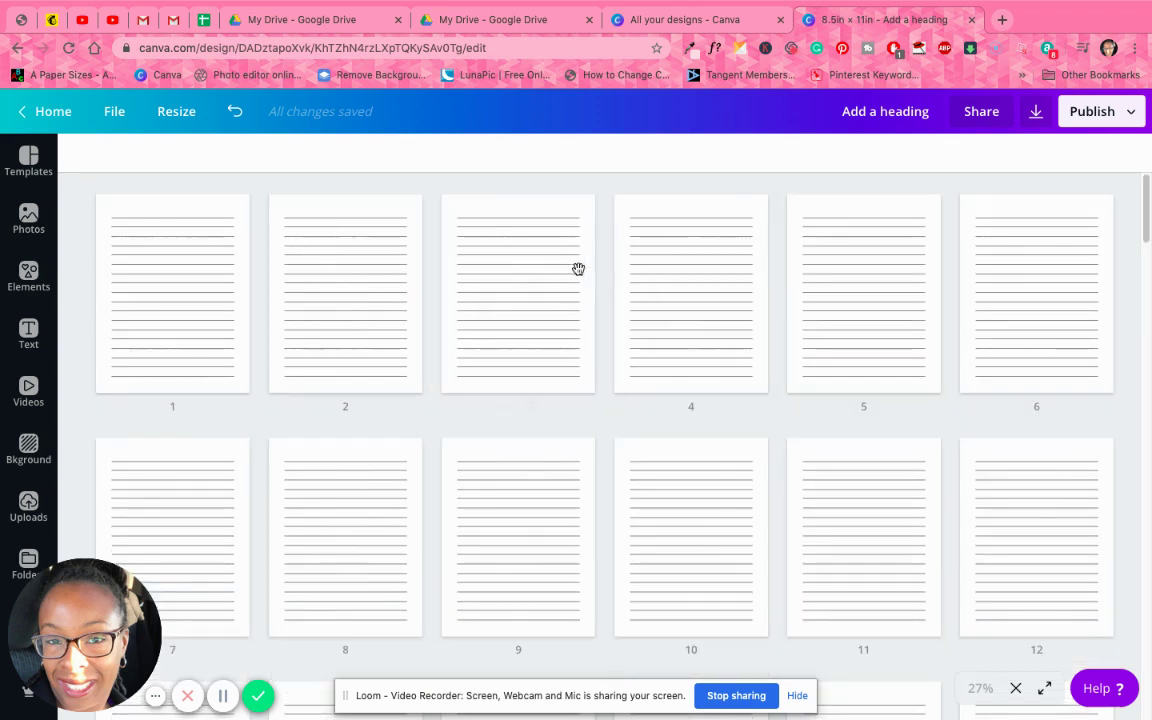